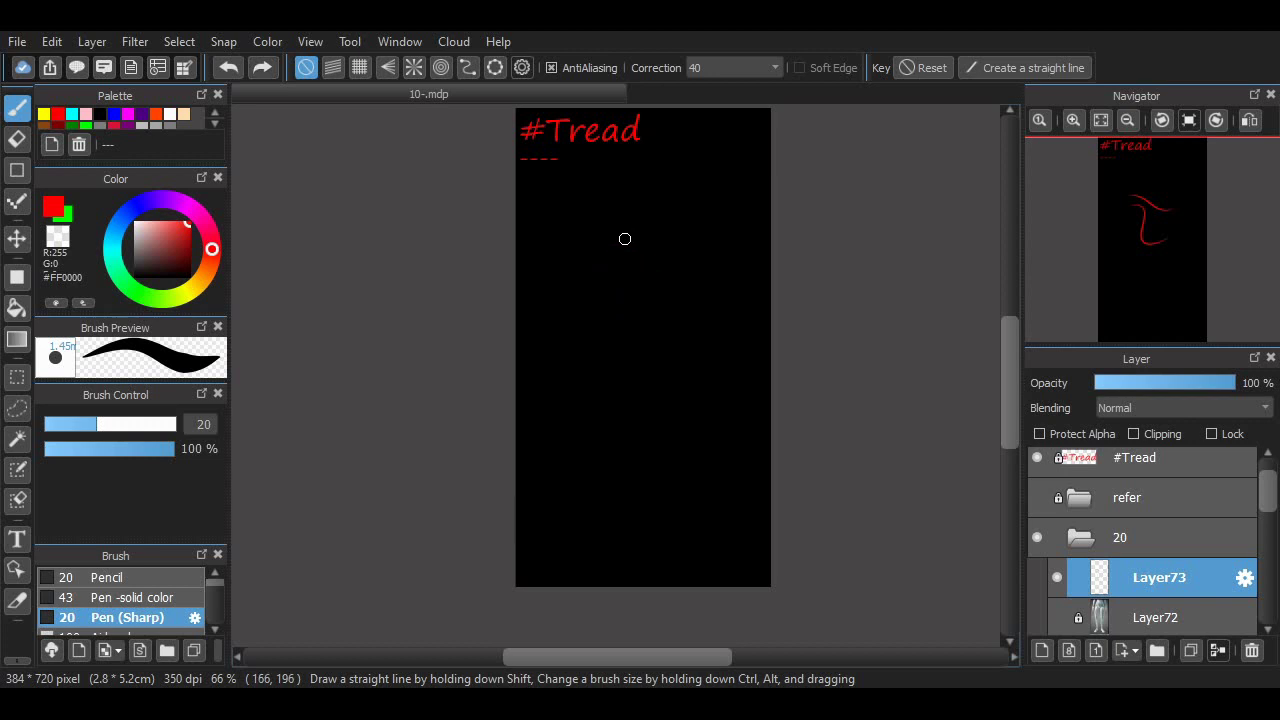
drag(609, 248, 662, 335)
key(ctrl+z)
drag(592, 231, 640, 382)
key(ctrl+z)
Show the leg reference on Layer72 and sketch the left side and wavy hem of a knee-length skirt in red on Layer73.
click(1057, 617)
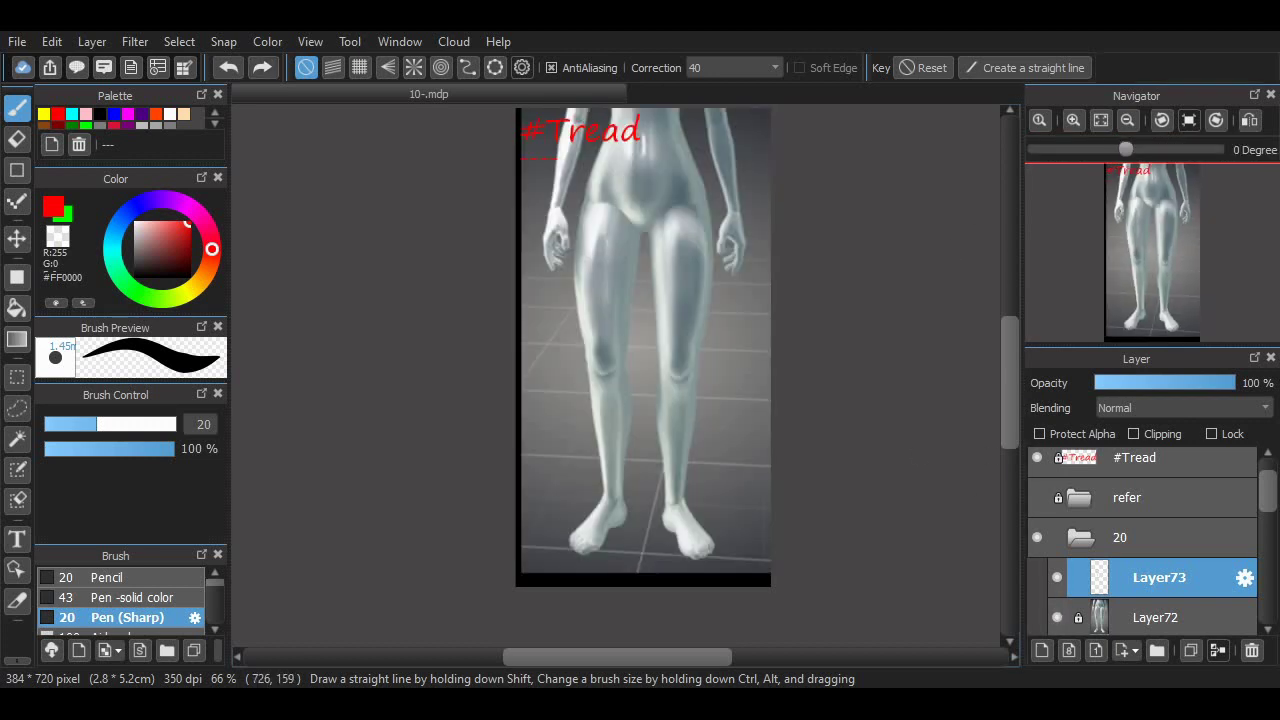
click(1073, 120)
scroll(591, 280, up, 2)
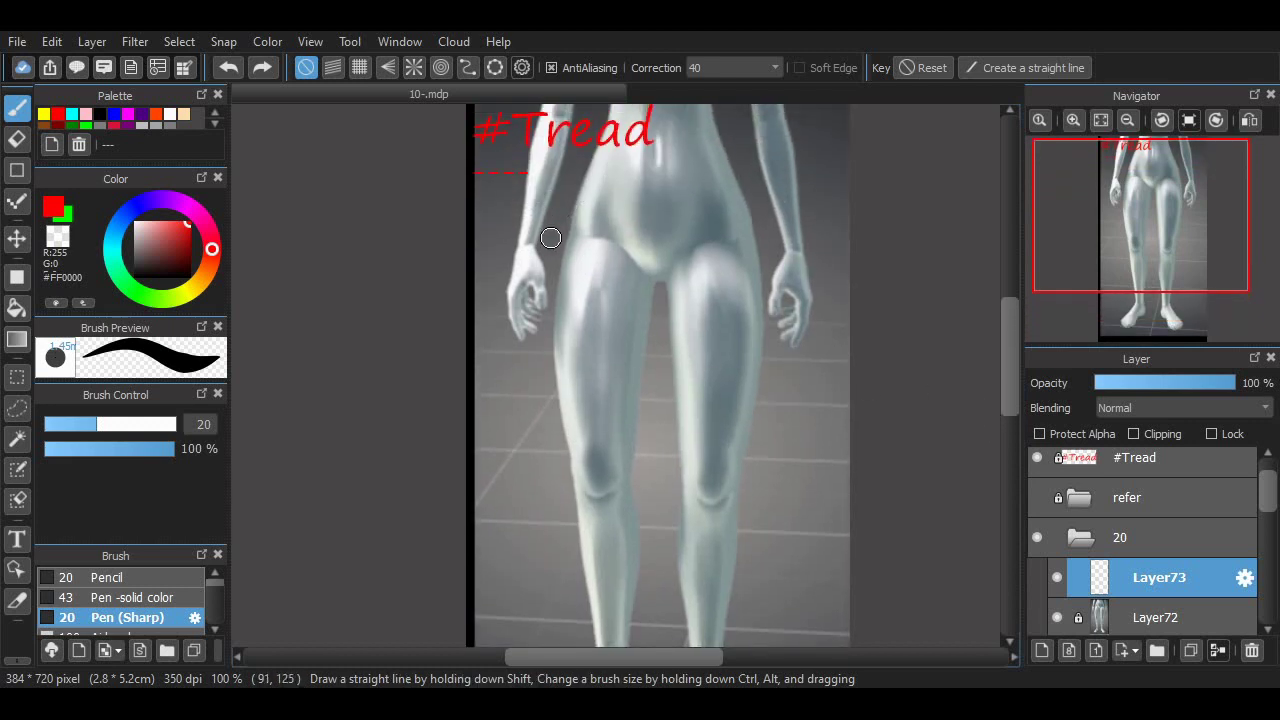
mouse_move(555, 226)
mouse_down()
mouse_move(519, 497)
mouse_move(786, 590)
mouse_up()
key(ctrl+z)
mouse_move(580, 198)
mouse_down()
mouse_move(539, 524)
mouse_move(793, 540)
mouse_up()
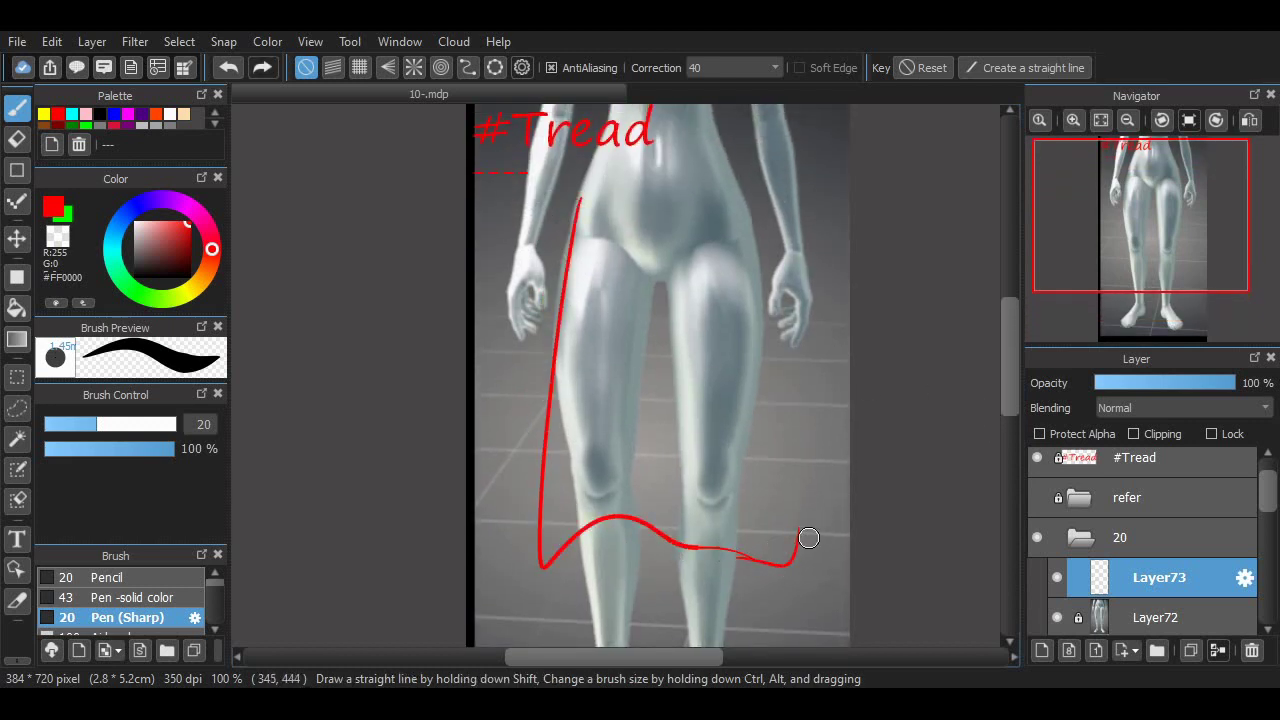
Sketch a curved waistline across the hips and the skirt's right side running down to meet the hem.
scroll(993, 413, up, 2)
mouse_move(466, 279)
mouse_down()
mouse_move(498, 267)
mouse_move(846, 314)
mouse_up()
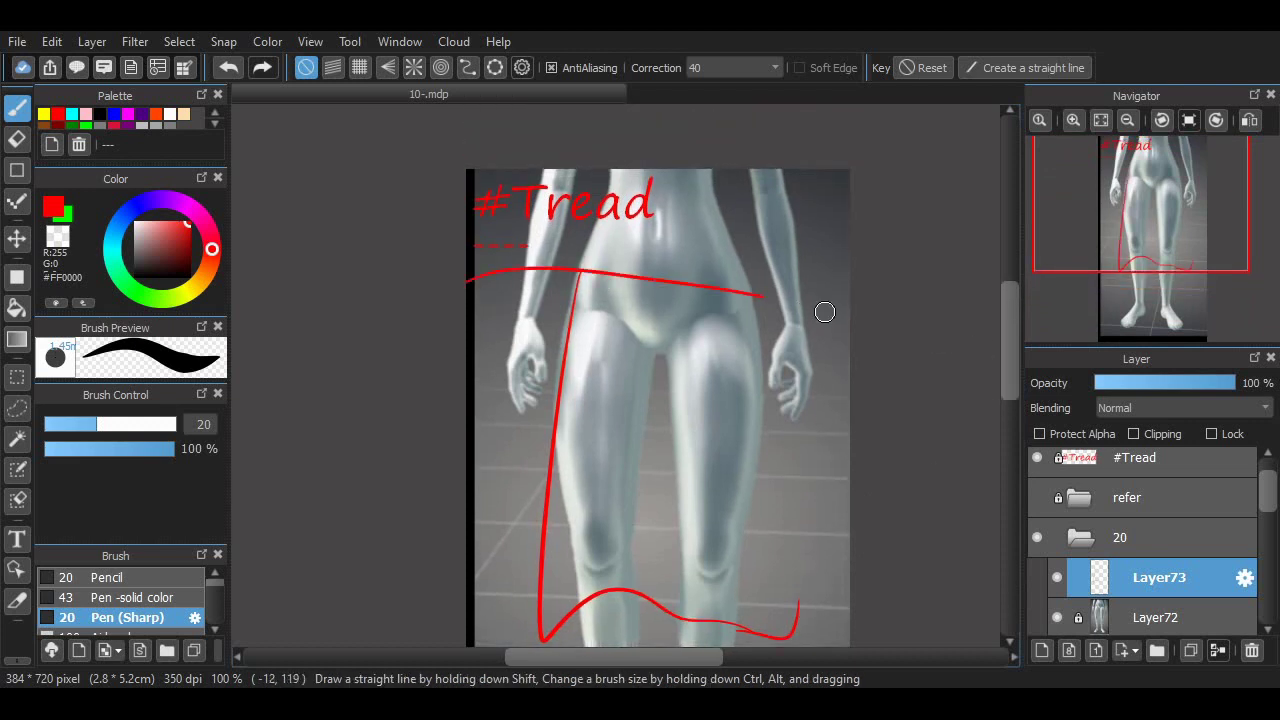
key(ctrl+z)
drag(478, 266, 815, 325)
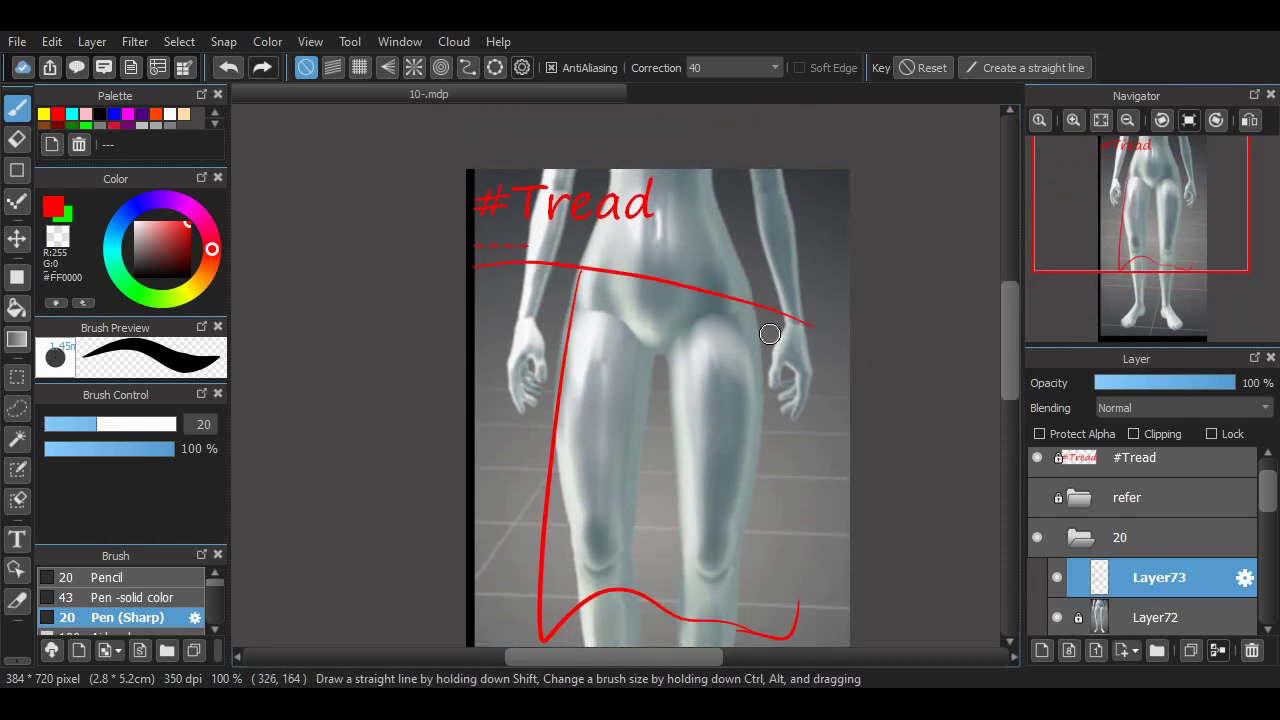
key(ctrl+z)
mouse_move(463, 277)
mouse_down()
mouse_move(729, 258)
mouse_move(906, 291)
mouse_up()
drag(764, 268, 787, 578)
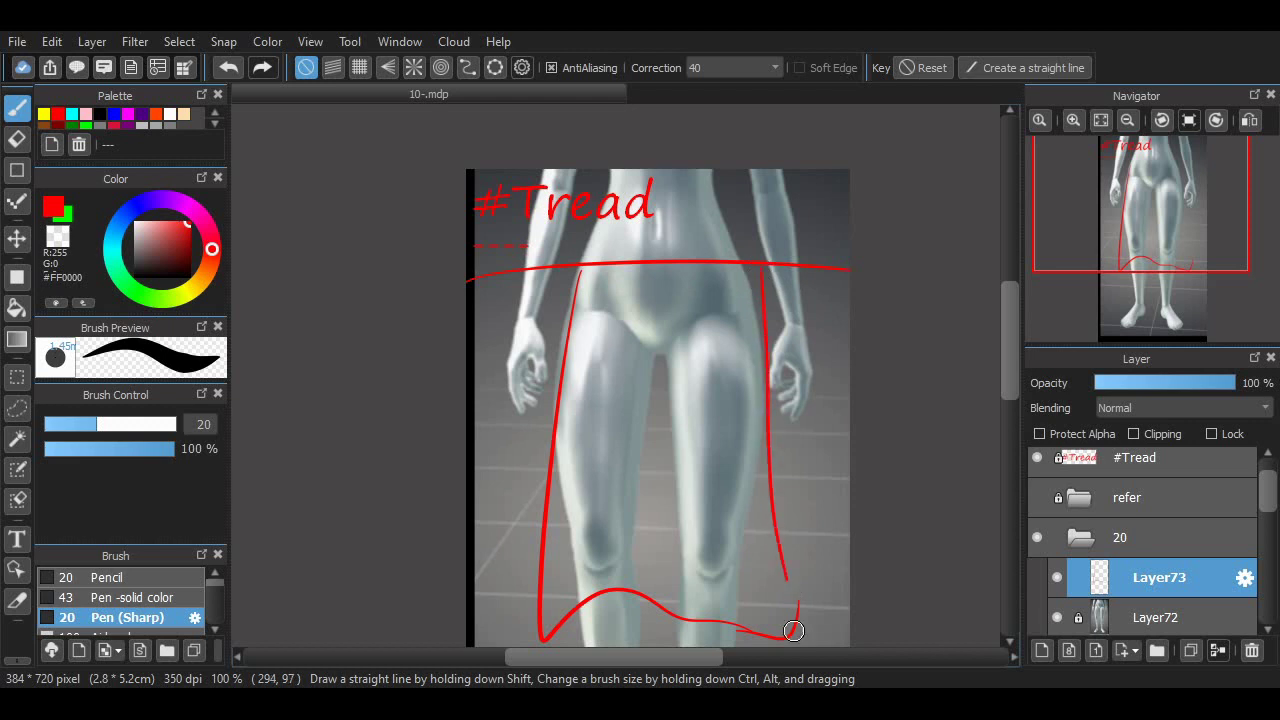
drag(793, 630, 792, 634)
Sketch two curved seams with short cross strokes, one from the right thigh to the hem and one from the left thigh to the waist.
scroll(748, 325, down, 3)
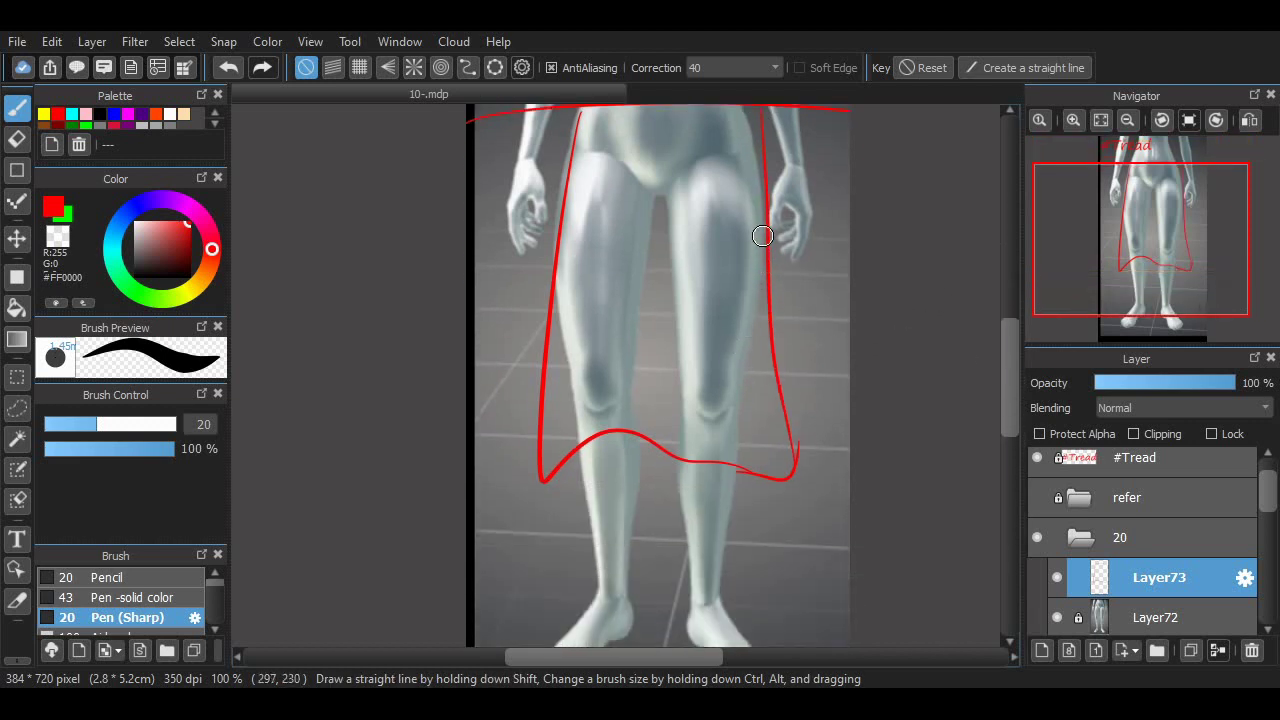
mouse_move(762, 235)
mouse_down()
mouse_move(713, 269)
mouse_move(728, 452)
mouse_up()
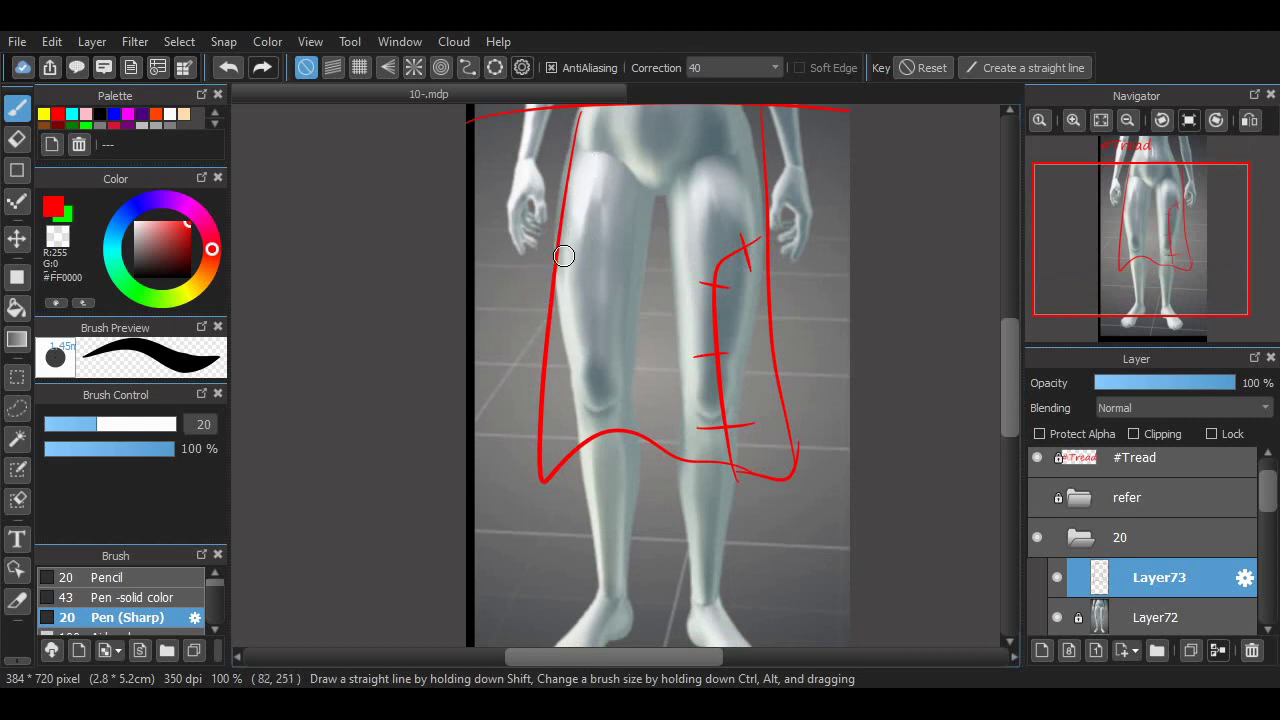
scroll(990, 396, up, 2)
mouse_move(535, 358)
mouse_down()
mouse_move(596, 361)
mouse_move(657, 196)
mouse_up()
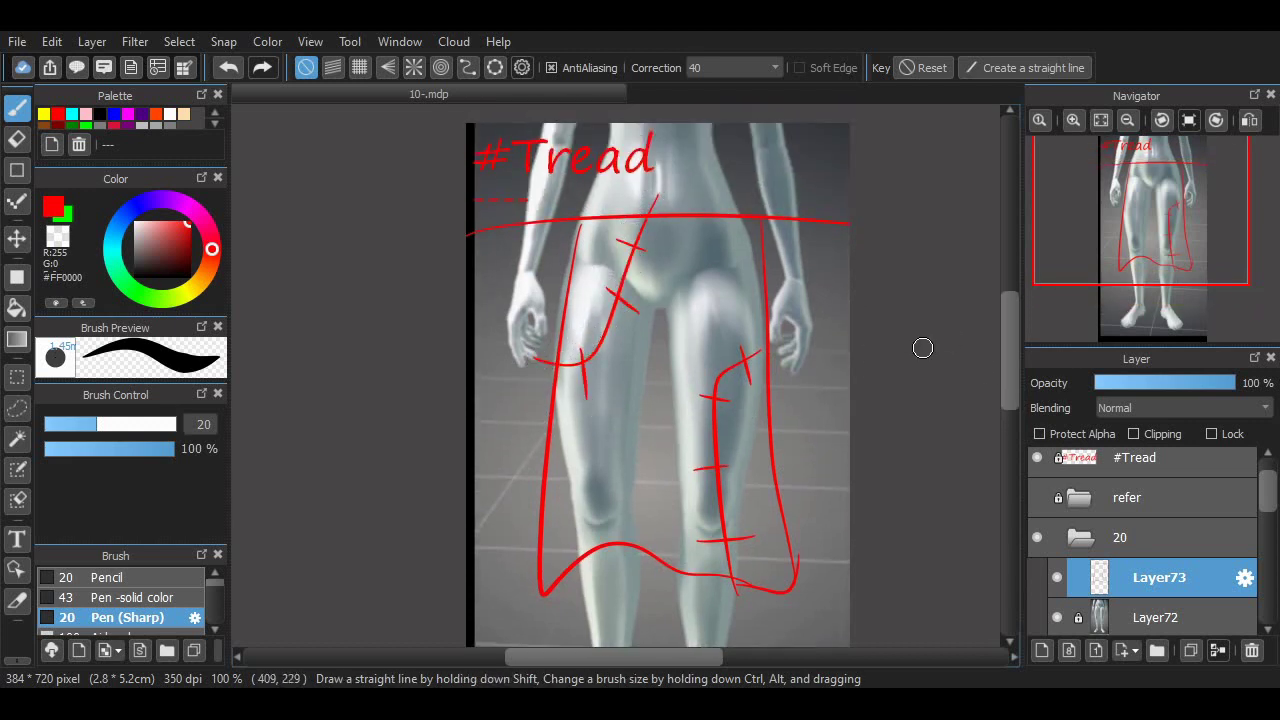
Sketch a red cuff around the ankle of the right-hand leg.
scroll(997, 381, down, 5)
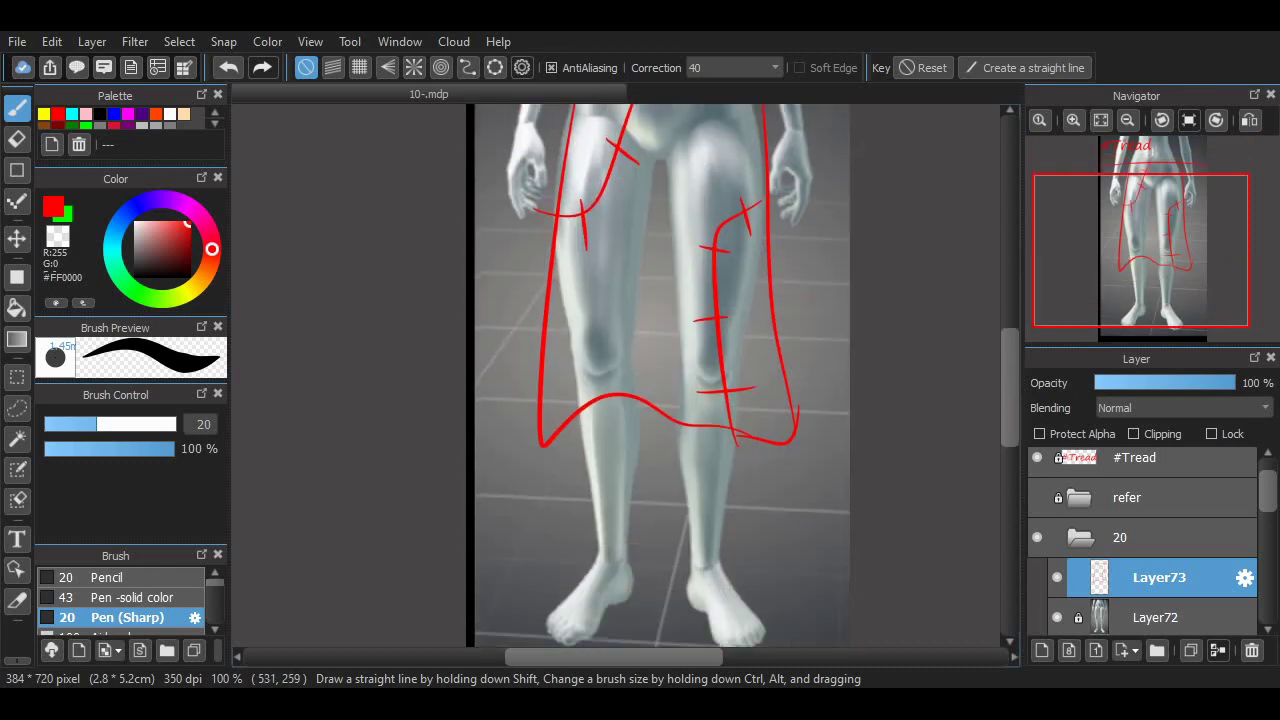
click(1073, 119)
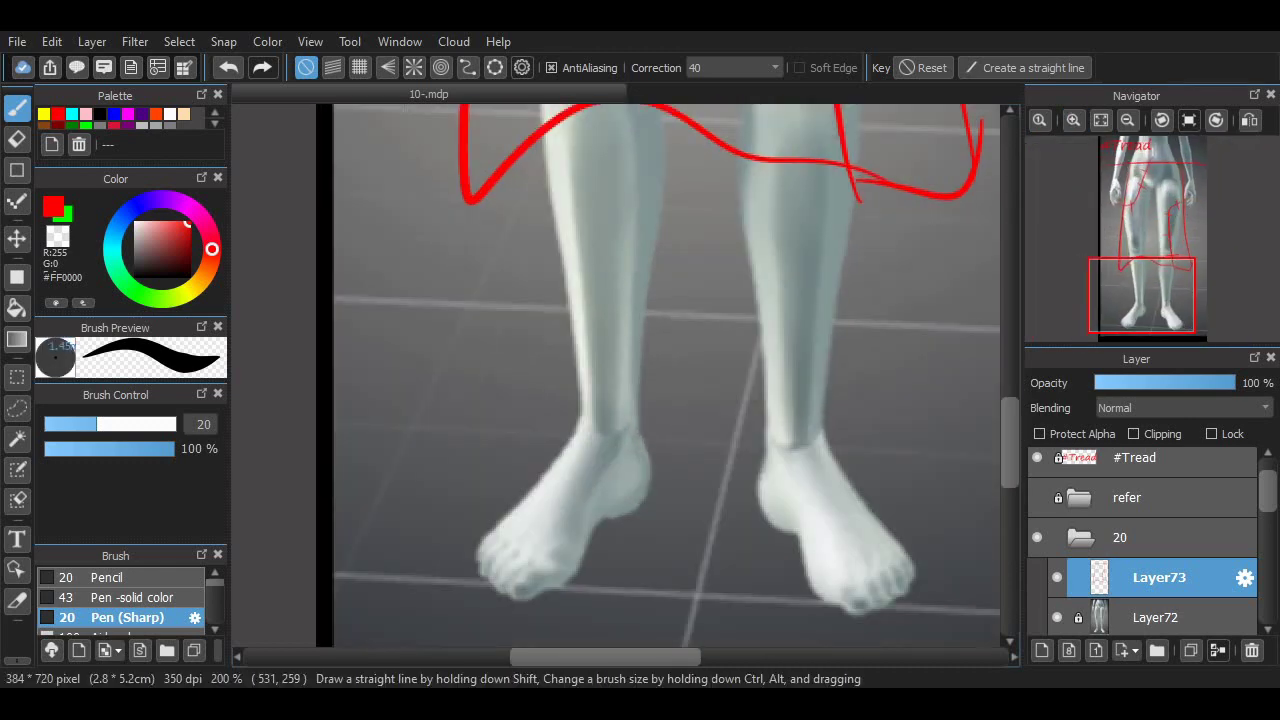
scroll(990, 472, down, 1)
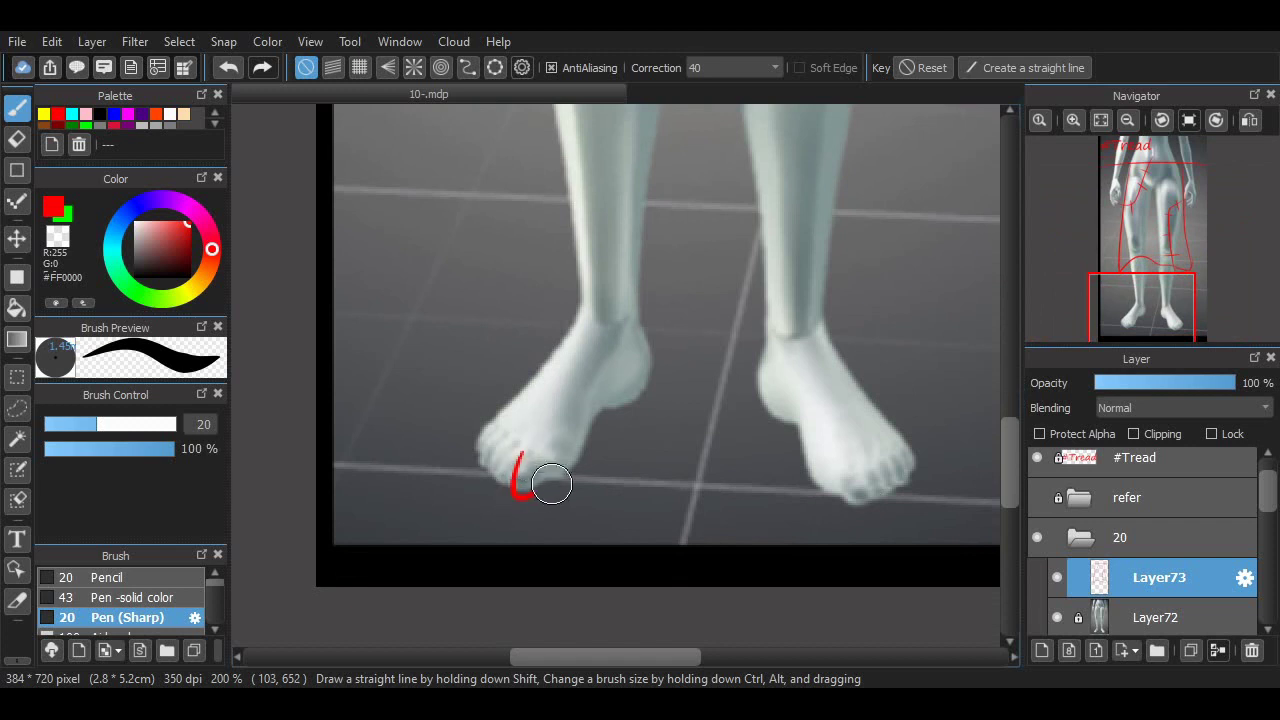
key(ctrl+z)
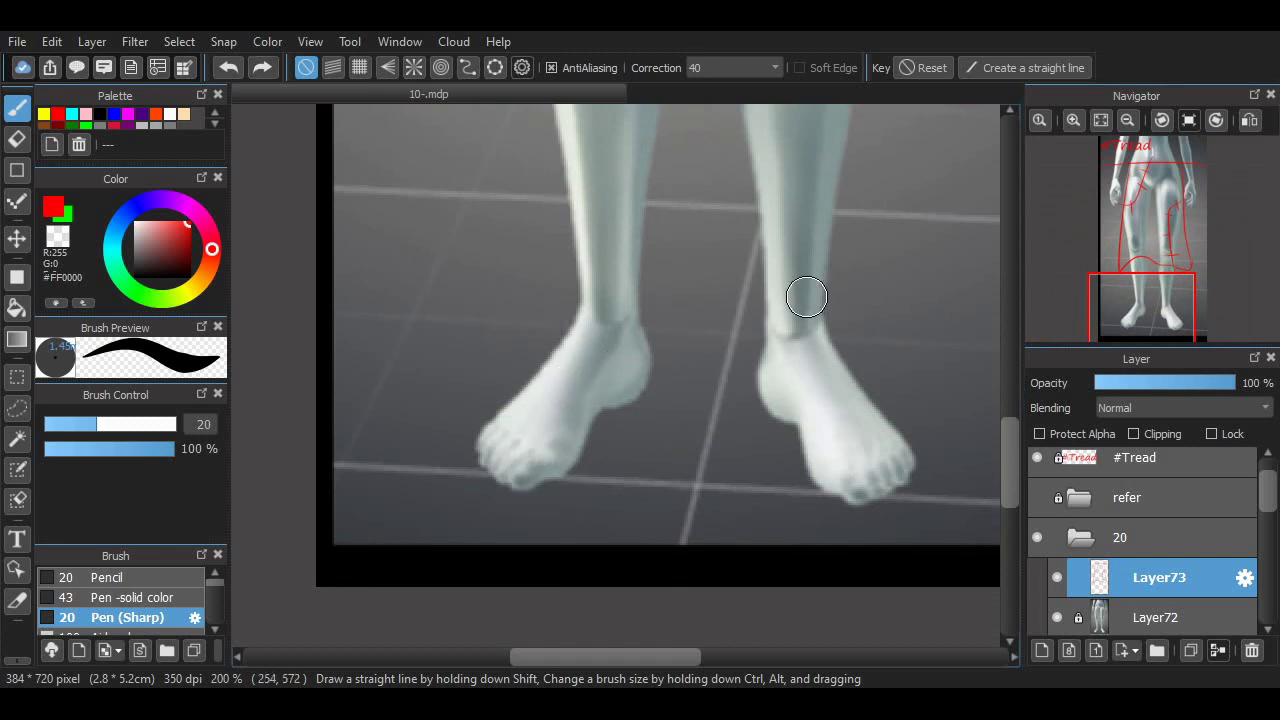
drag(762, 279, 831, 287)
mouse_move(756, 274)
mouse_down()
mouse_move(749, 323)
mouse_move(809, 336)
mouse_move(856, 296)
mouse_up()
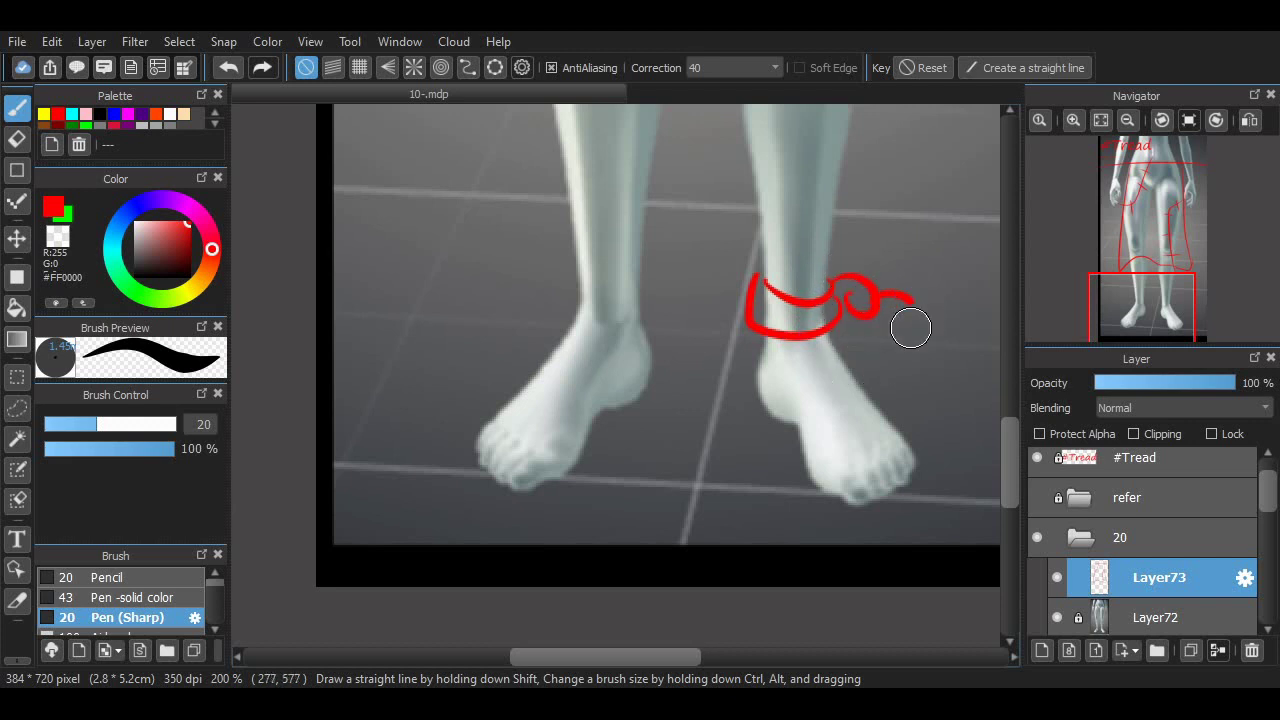
Replace the curly strokes beside the ankle cuff with a chain of separate oval links trailing away from it.
drag(911, 328, 884, 312)
drag(656, 657, 704, 657)
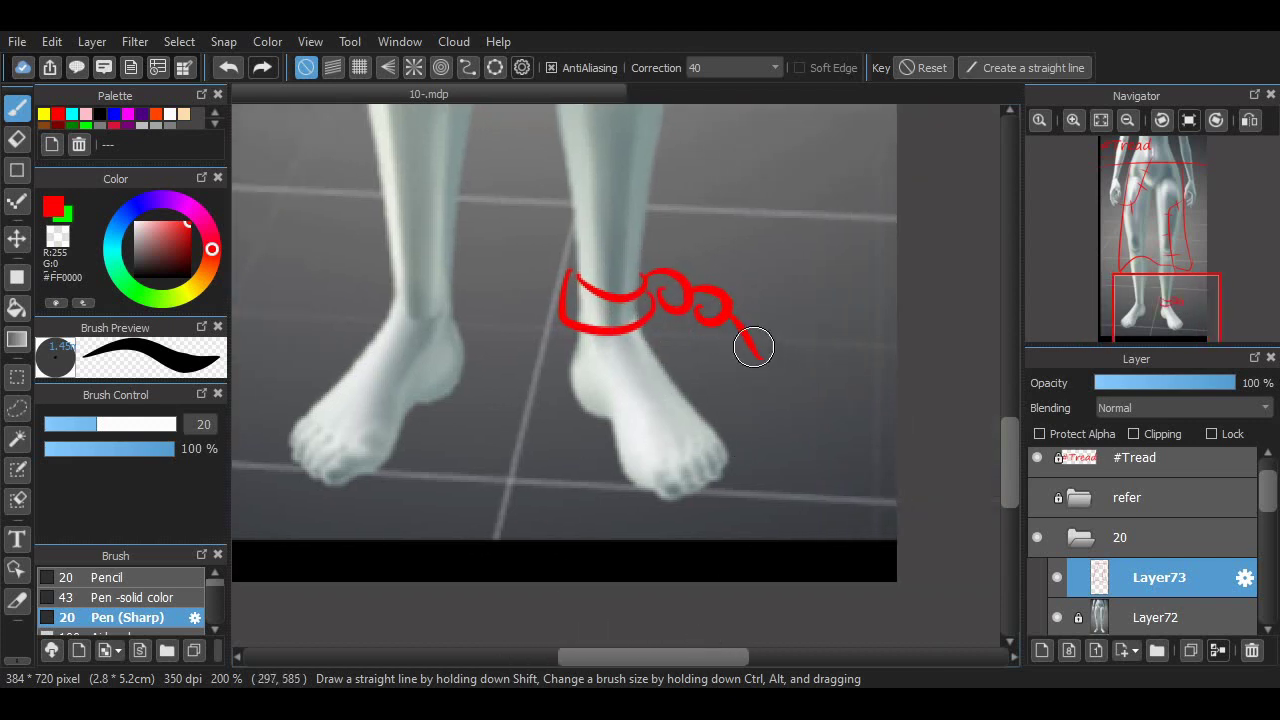
key(ctrl+z)
key(ctrl+z)
key(ctrl+z)
drag(660, 291, 678, 324)
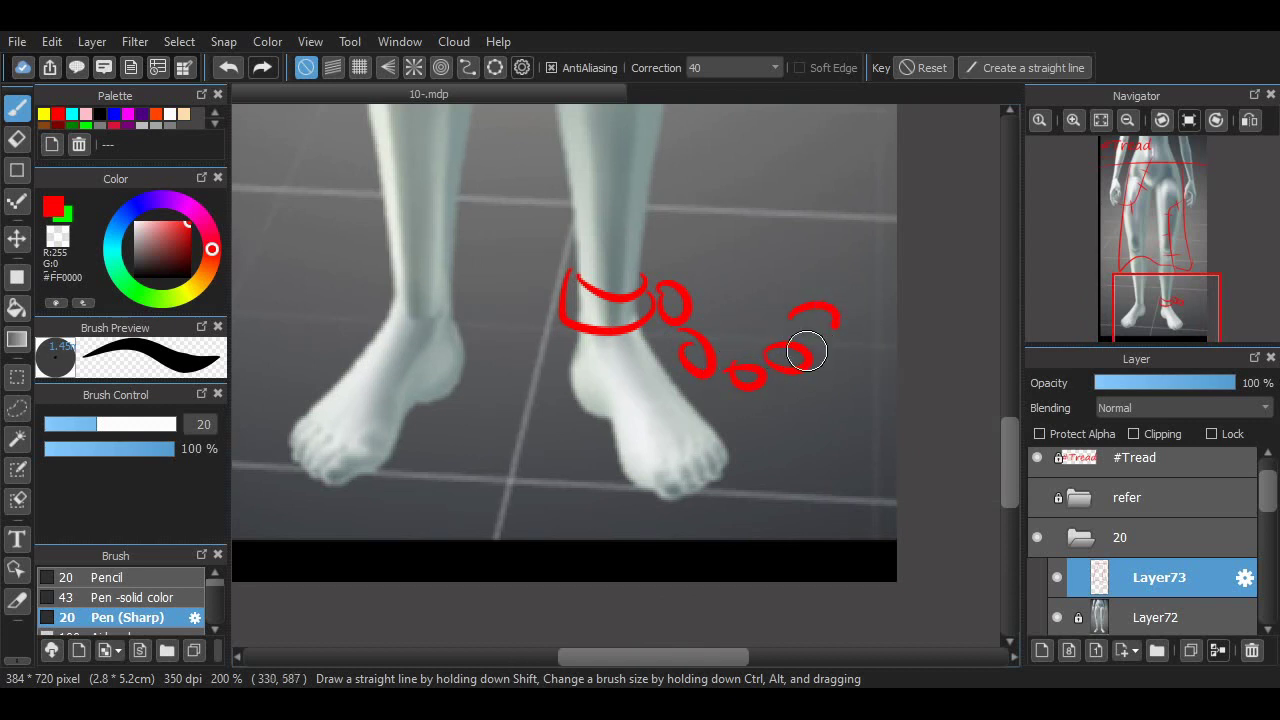
drag(604, 640, 540, 625)
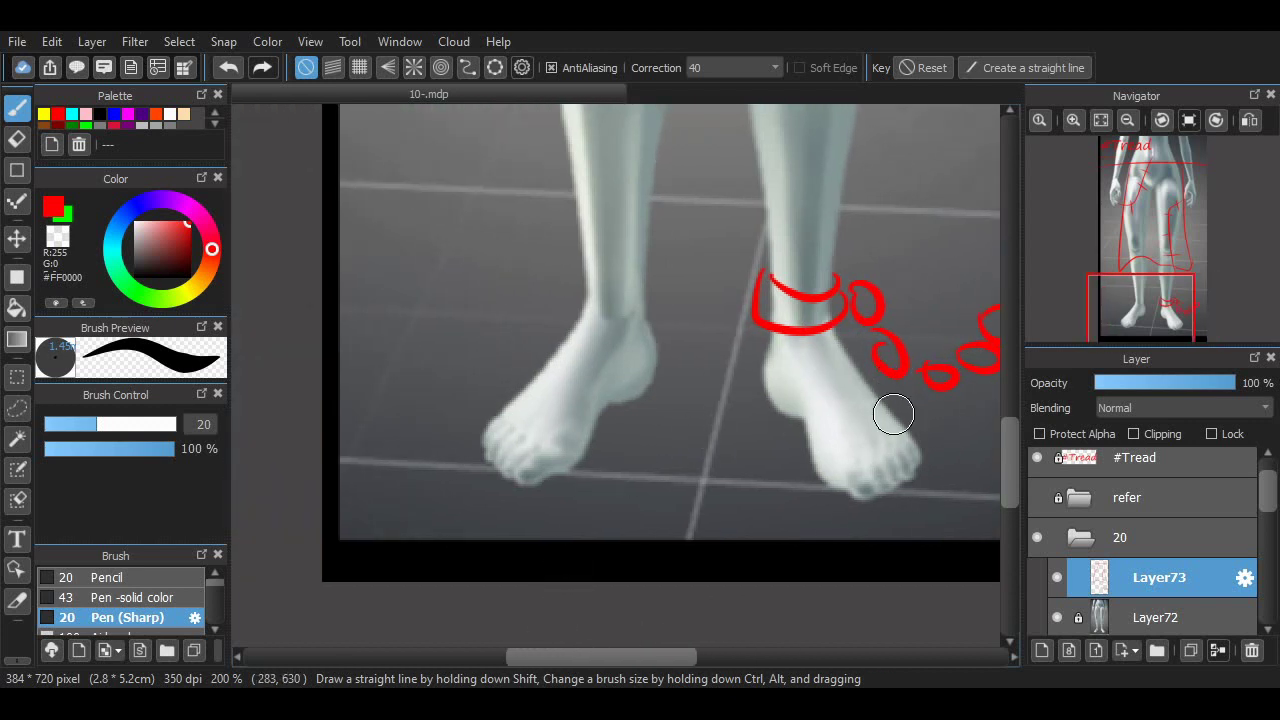
Sketch a wavy ground outline around both feet, running behind the ankles and along the canvas's lower edge.
drag(1009, 446, 1009, 329)
scroll(675, 376, up, 4)
scroll(675, 376, down, 10)
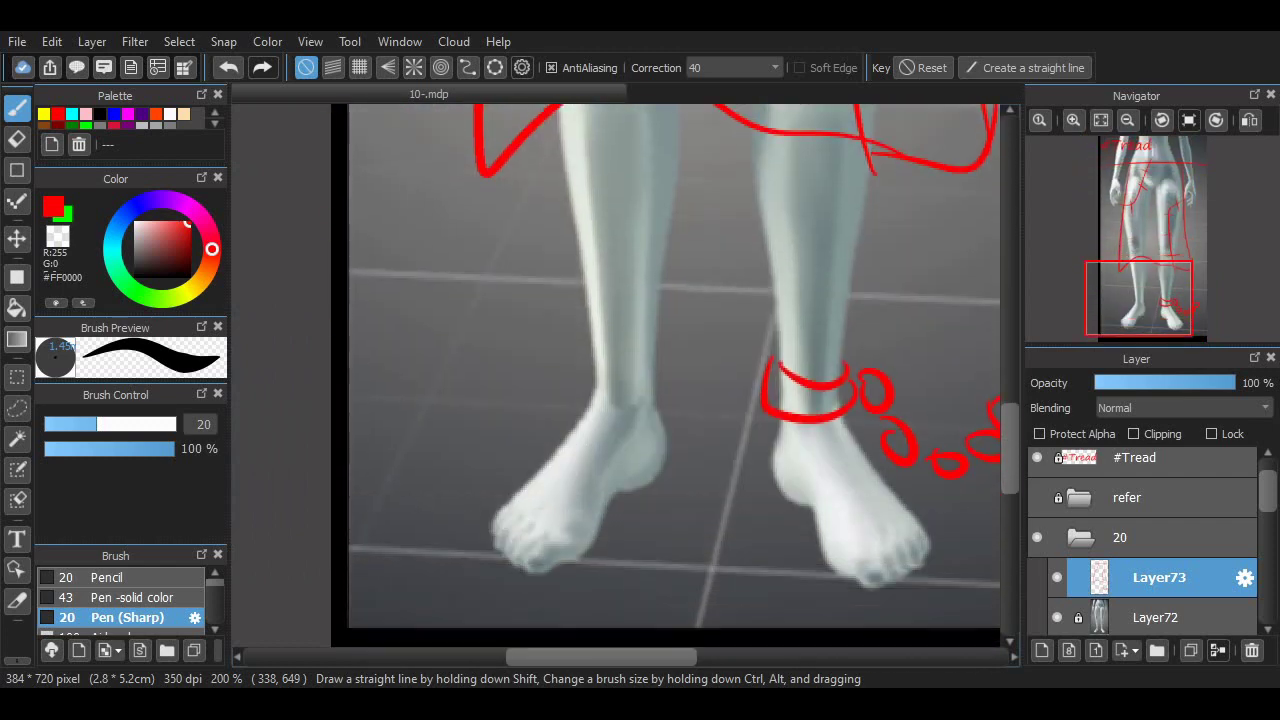
scroll(580, 457, down, 1)
mouse_move(500, 312)
mouse_down()
mouse_move(463, 316)
mouse_move(451, 580)
mouse_move(527, 589)
mouse_move(580, 310)
mouse_up()
drag(692, 321, 763, 316)
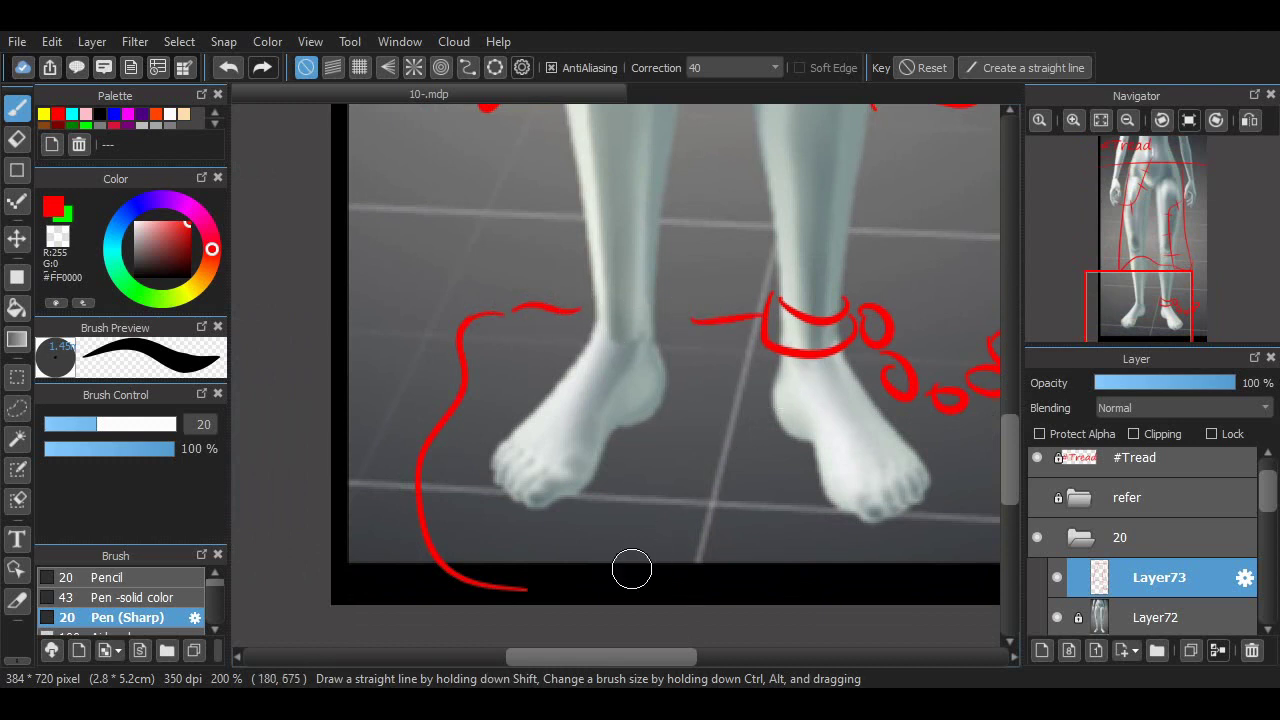
mouse_move(530, 593)
mouse_down()
mouse_move(810, 573)
mouse_move(930, 574)
mouse_up()
drag(674, 657, 721, 657)
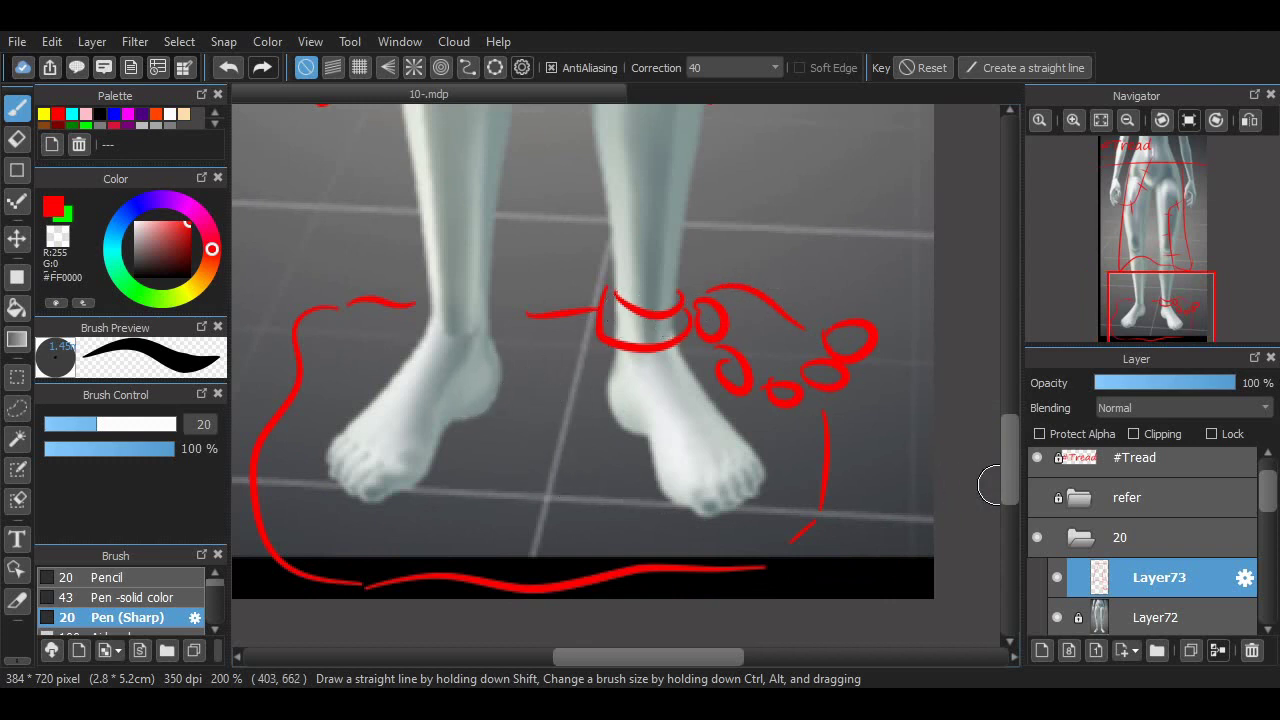
Sketch a small hash-shaped mark on the left shin just below the skirt hem.
drag(1010, 484, 1010, 443)
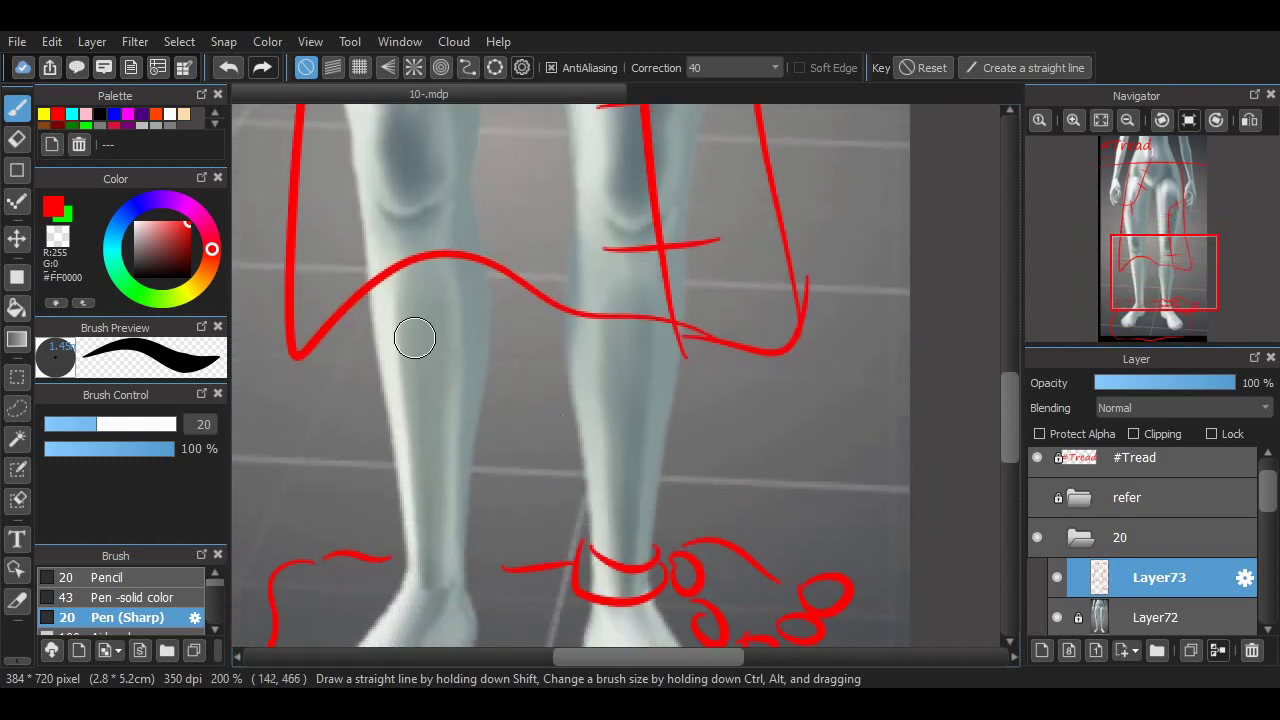
drag(430, 355, 432, 357)
mouse_move(390, 391)
mouse_down()
mouse_move(429, 383)
mouse_move(431, 414)
mouse_up()
Look over the red sketch from the waist down to the feet.
scroll(987, 400, up, 4)
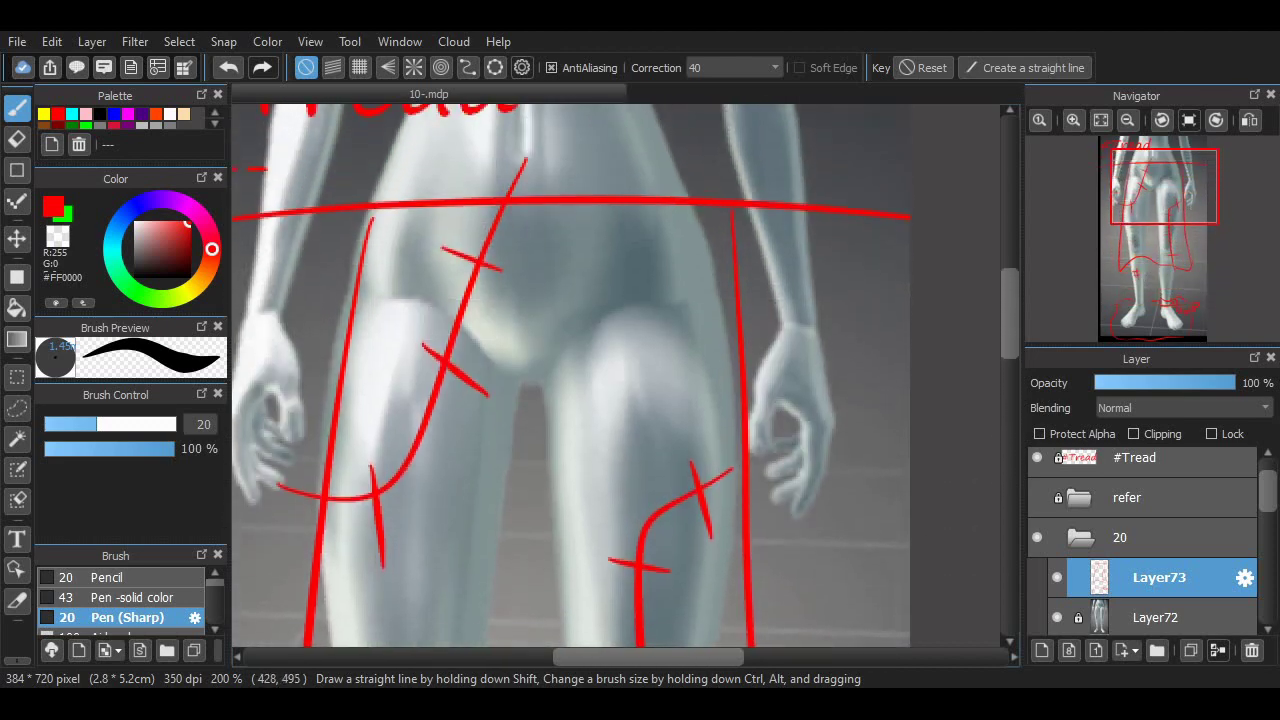
scroll(987, 400, down, 5)
scroll(691, 631, down, 2)
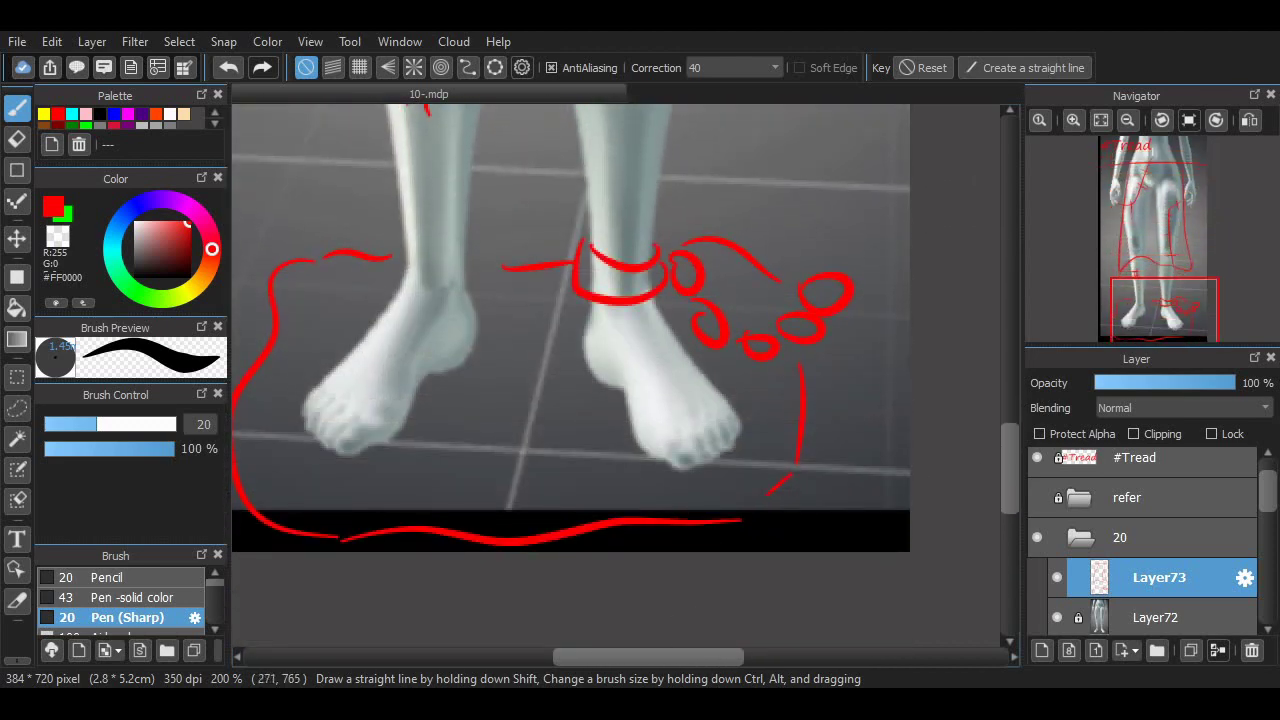
drag(684, 641, 832, 635)
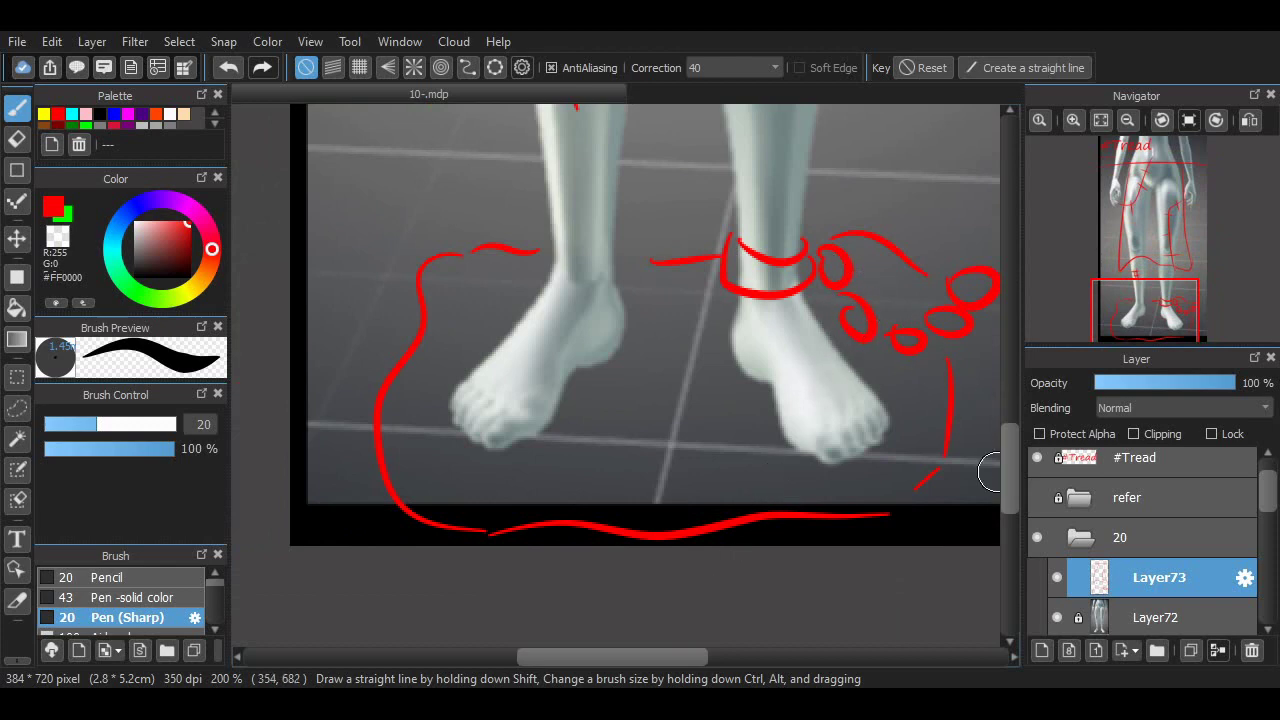
scroll(990, 472, up, 6)
scroll(990, 472, down, 3)
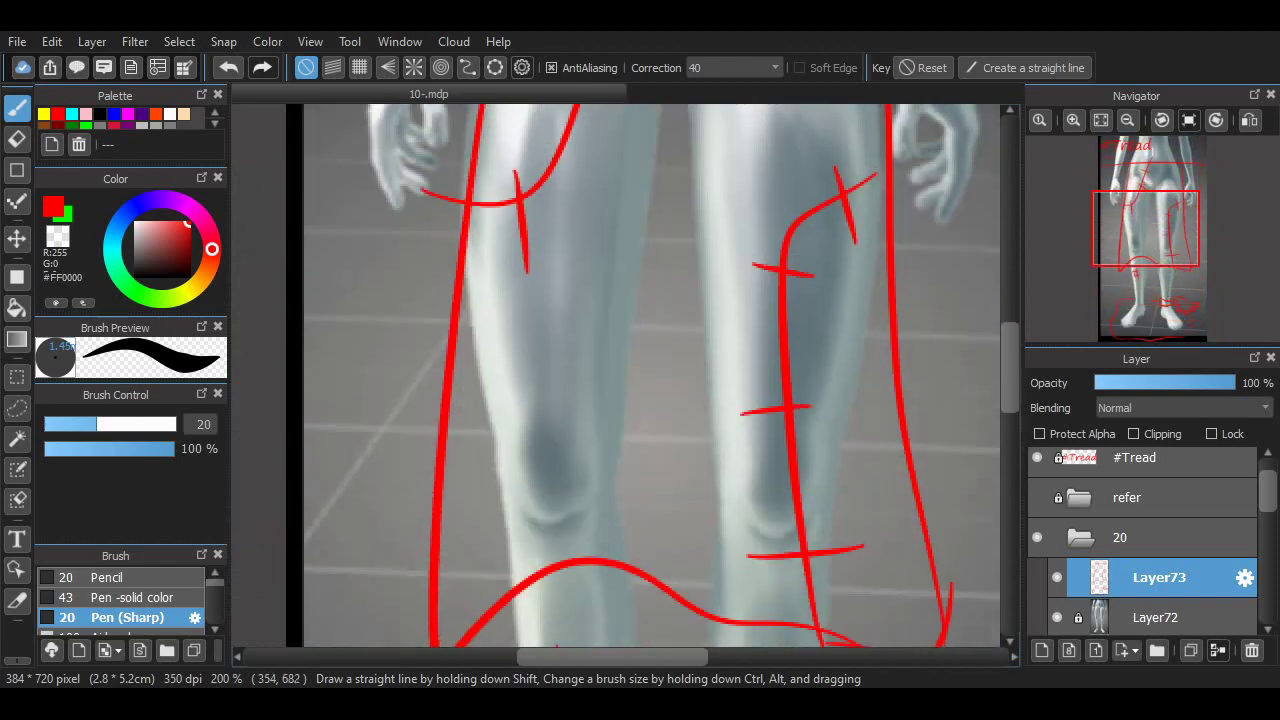
scroll(990, 470, down, 5)
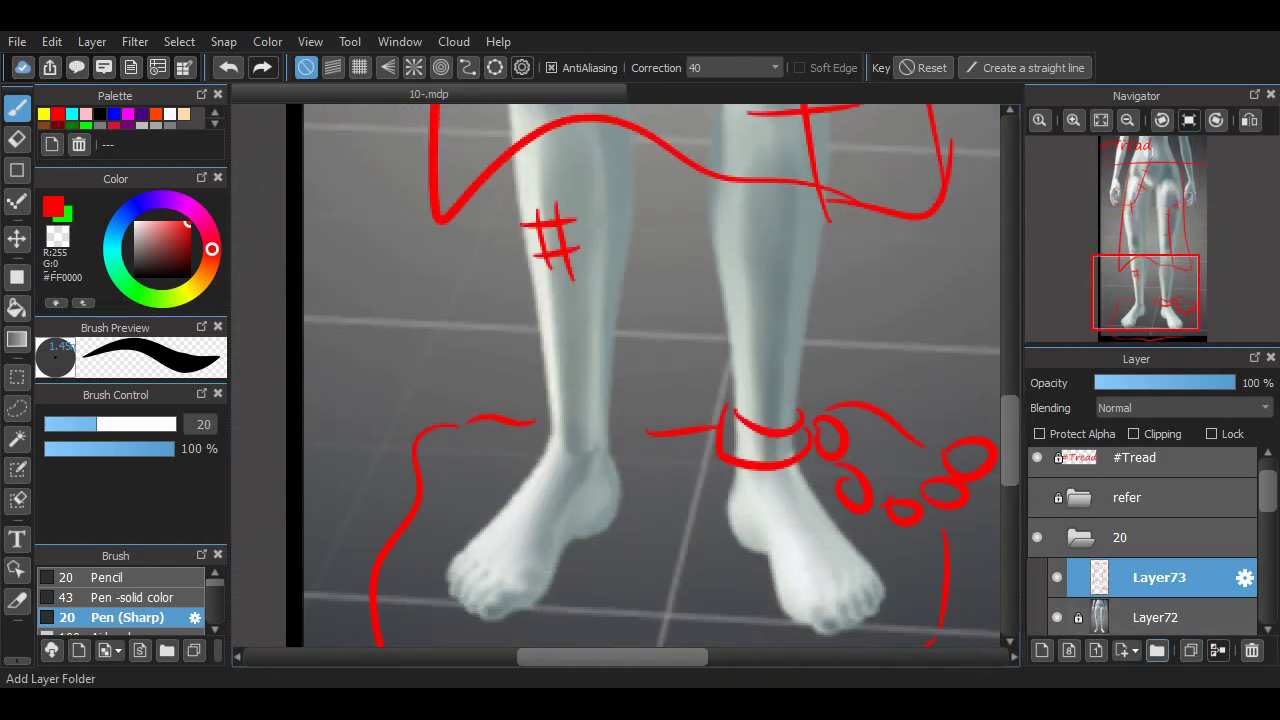
Add a new layer above the red sketch and dim the locked layers beneath it, setting Layer73 to 53 % opacity and lowering Layer72's opacity.
click(1041, 650)
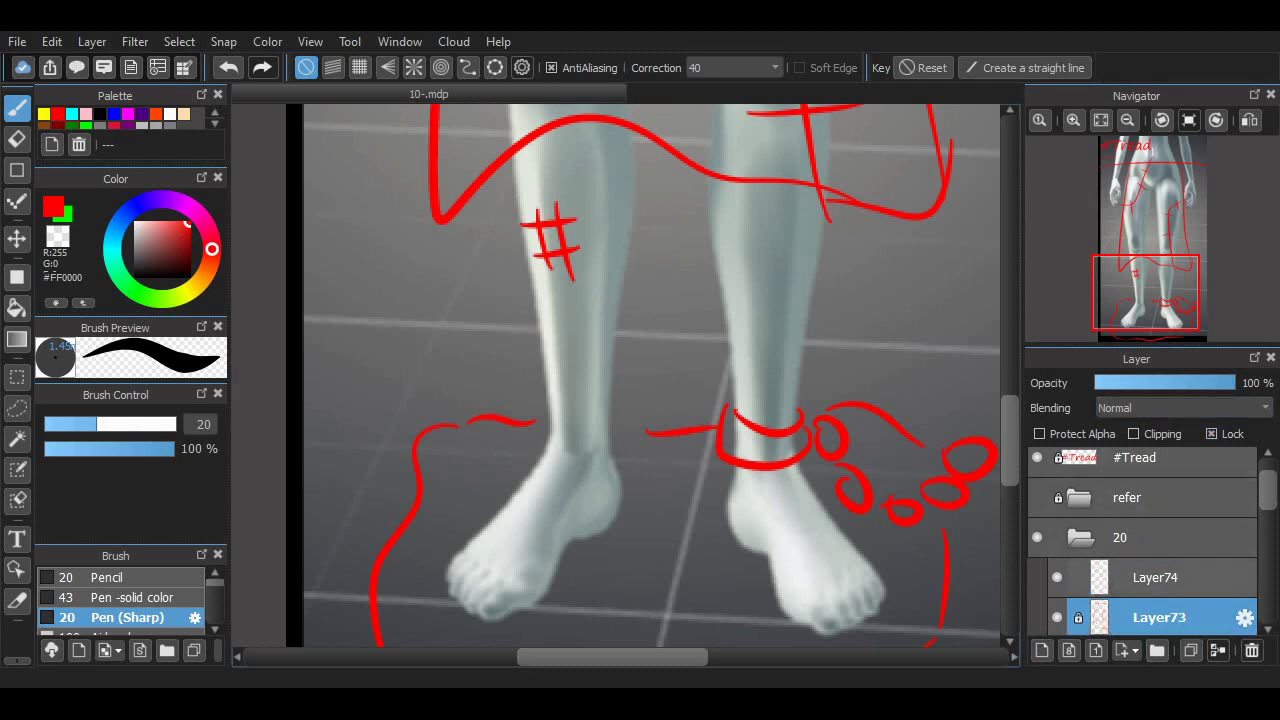
click(1168, 383)
scroll(1140, 500, down, 2)
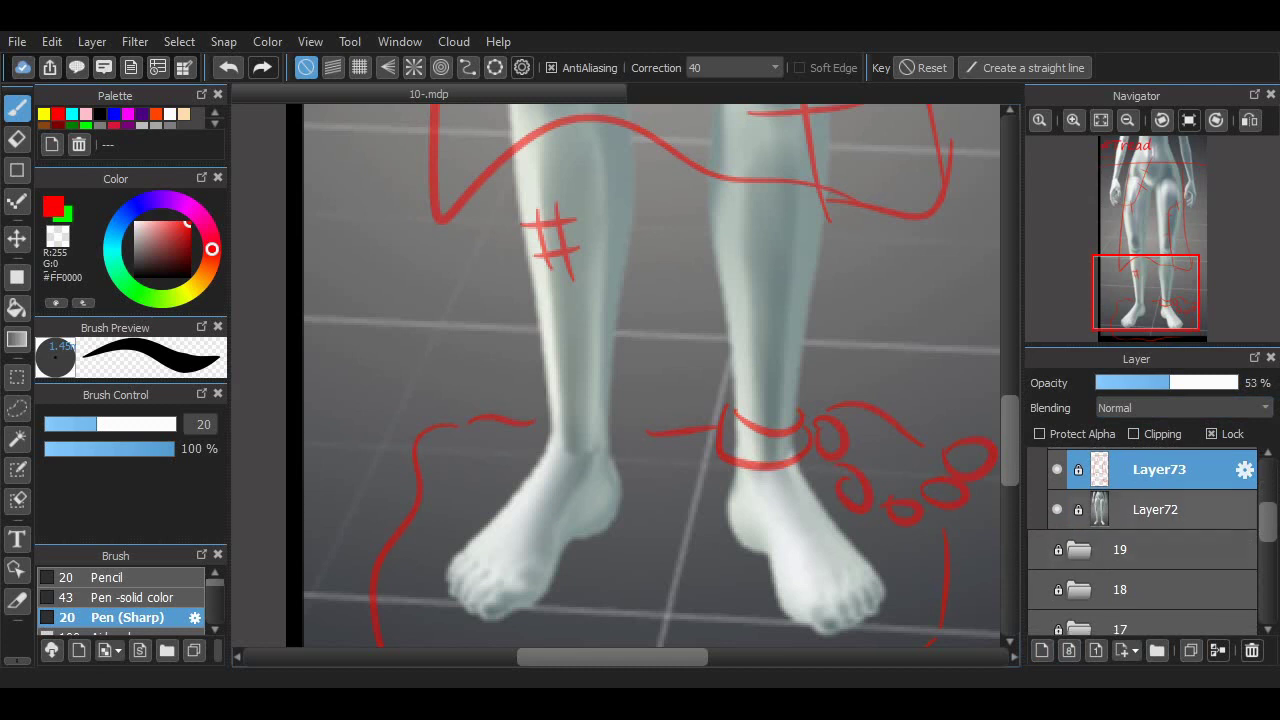
click(1160, 509)
click(1173, 383)
click(1155, 469)
scroll(1150, 530, up, 2)
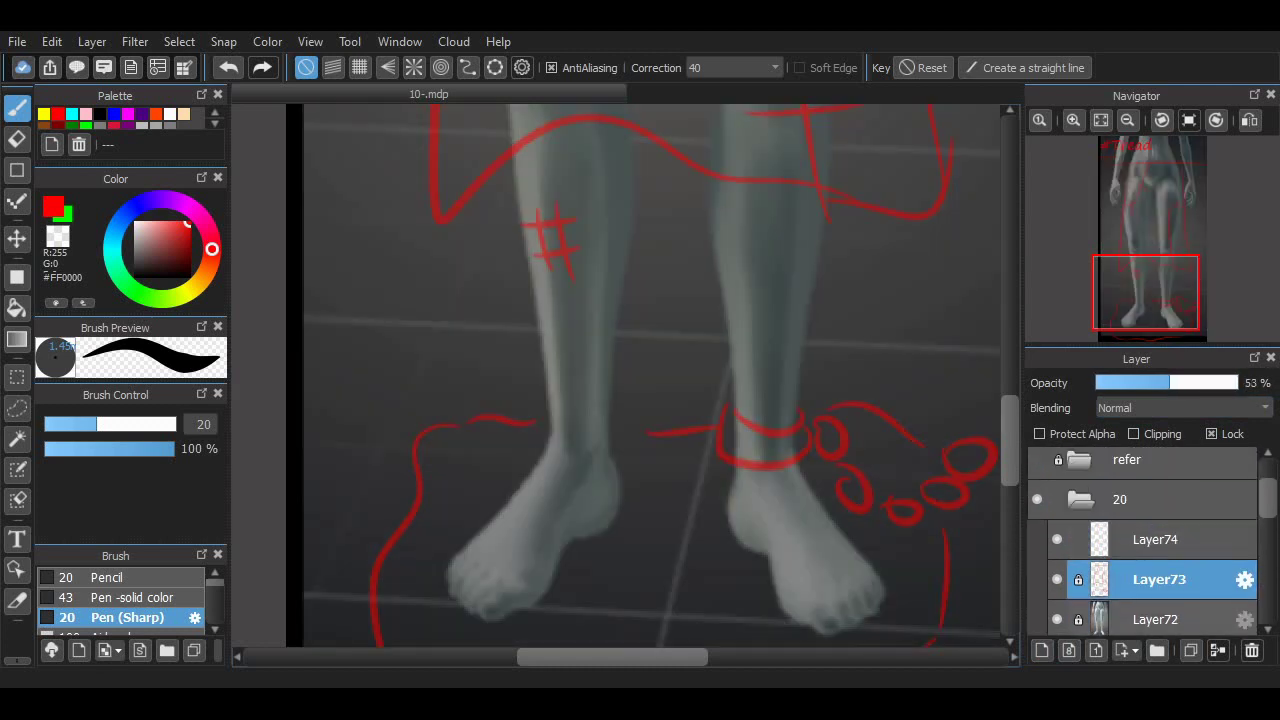
Trace the sketched waistline with one white curve across the hips on Layer74.
click(1159, 539)
click(170, 113)
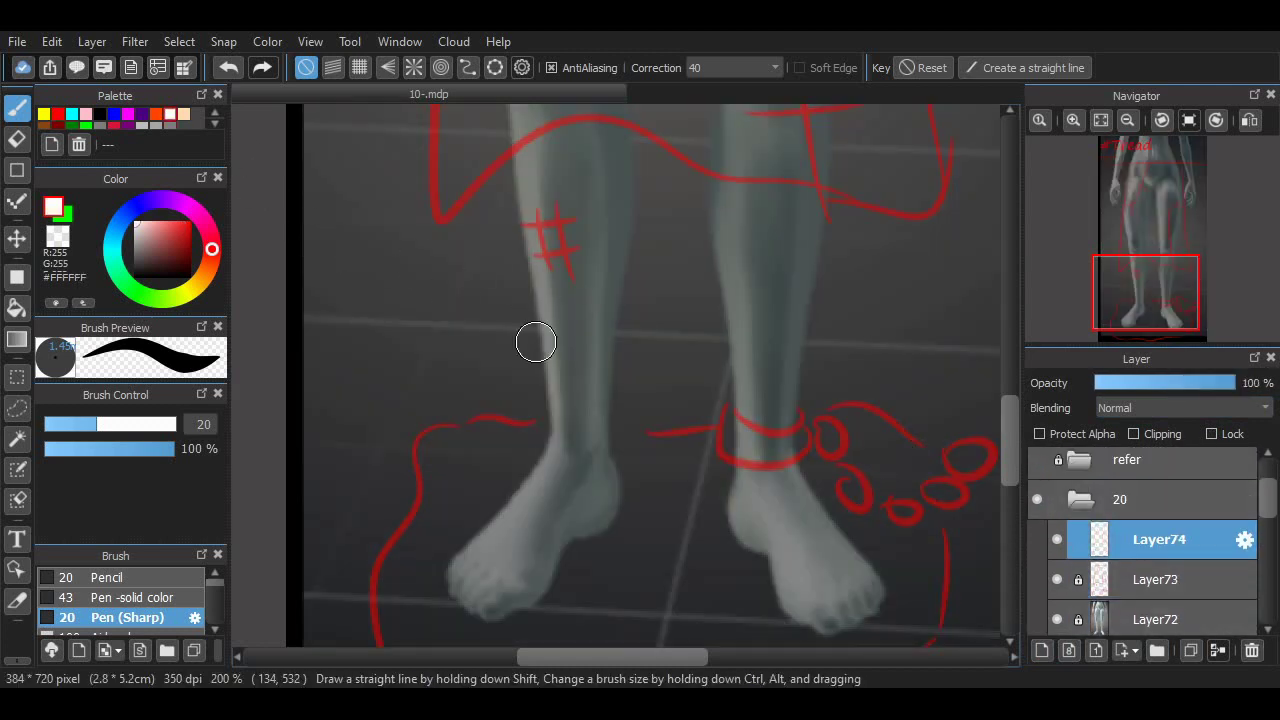
mouse_move(525, 350)
mouse_down()
mouse_move(652, 358)
mouse_move(700, 428)
mouse_move(778, 428)
mouse_up()
click(1101, 119)
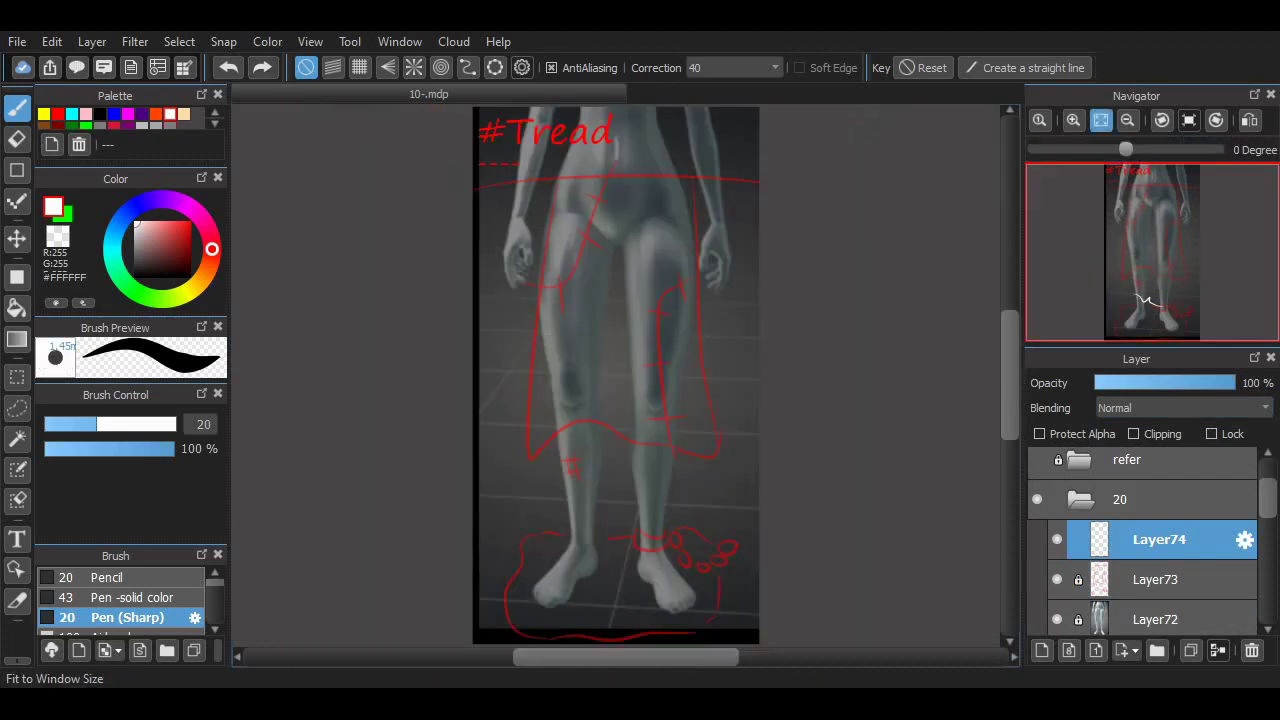
click(1073, 119)
scroll(616, 376, up, 5)
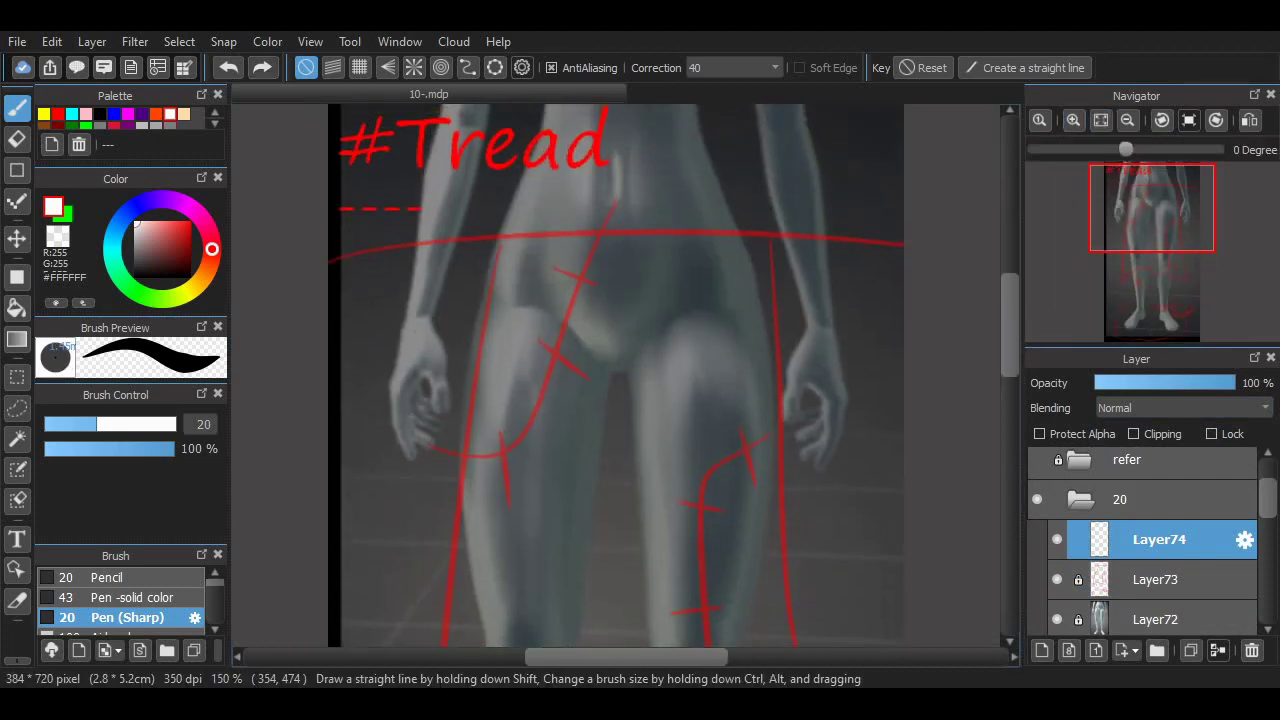
mouse_move(323, 263)
mouse_down()
mouse_move(559, 248)
mouse_move(904, 321)
mouse_up()
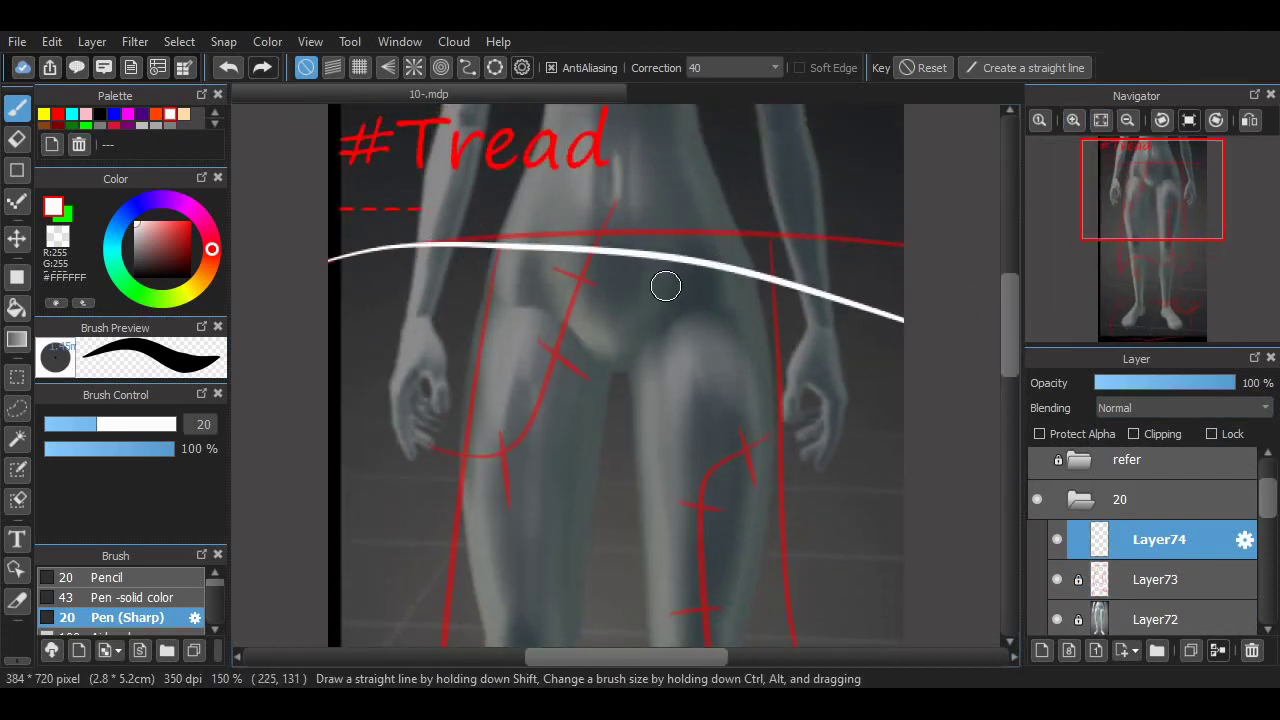
key(ctrl+z)
mouse_move(340, 262)
mouse_down()
mouse_move(397, 246)
mouse_move(904, 255)
mouse_up()
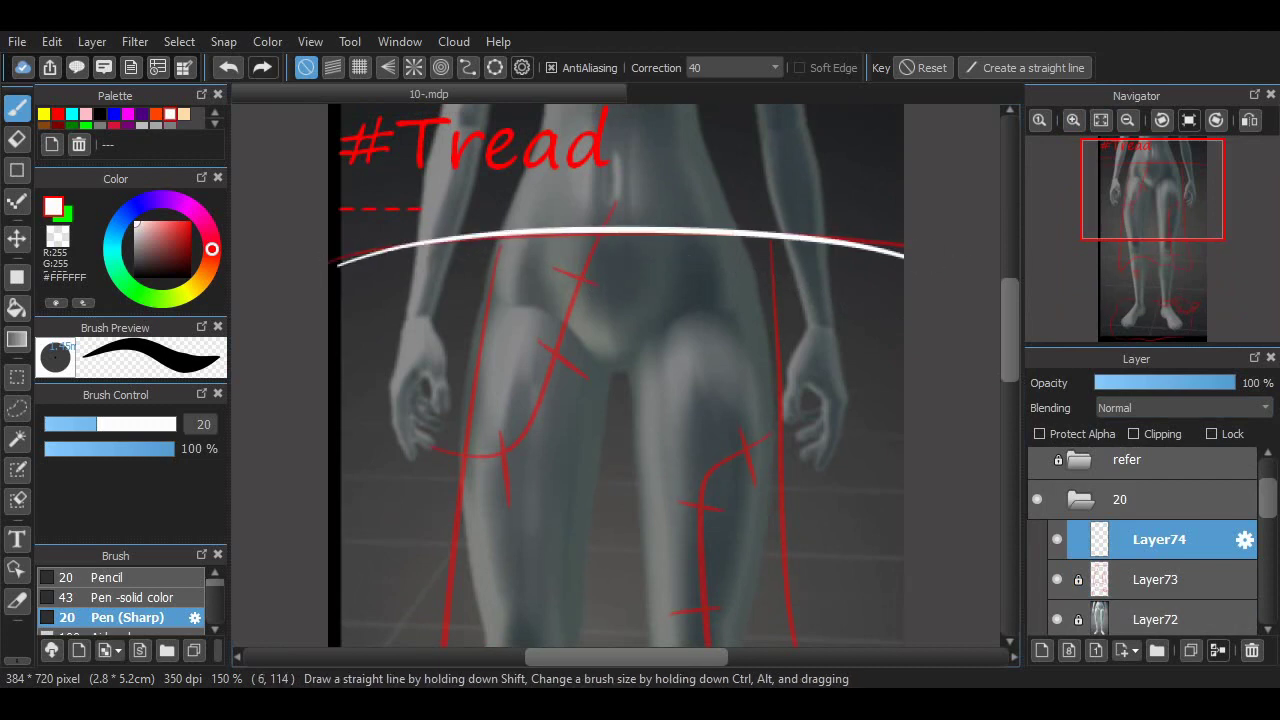
scroll(616, 376, down, 11)
scroll(616, 376, up, 7)
scroll(616, 376, down, 2)
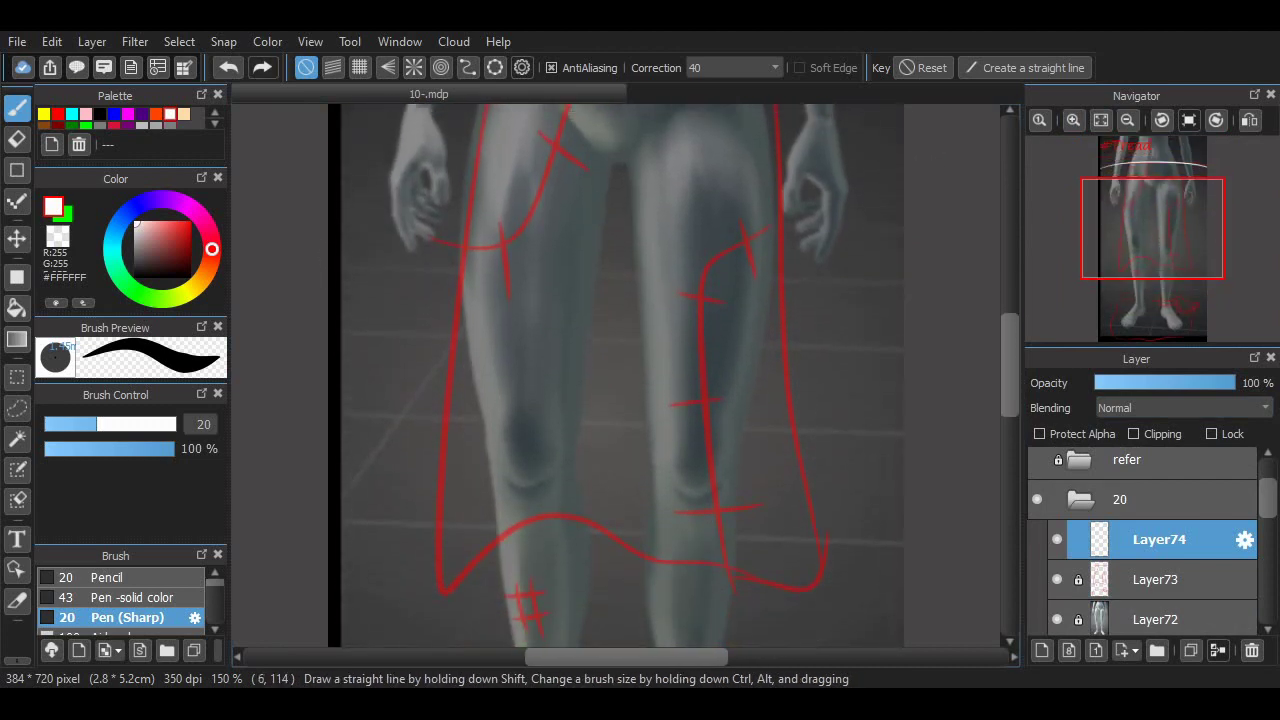
drag(1010, 362, 1010, 349)
click(1127, 120)
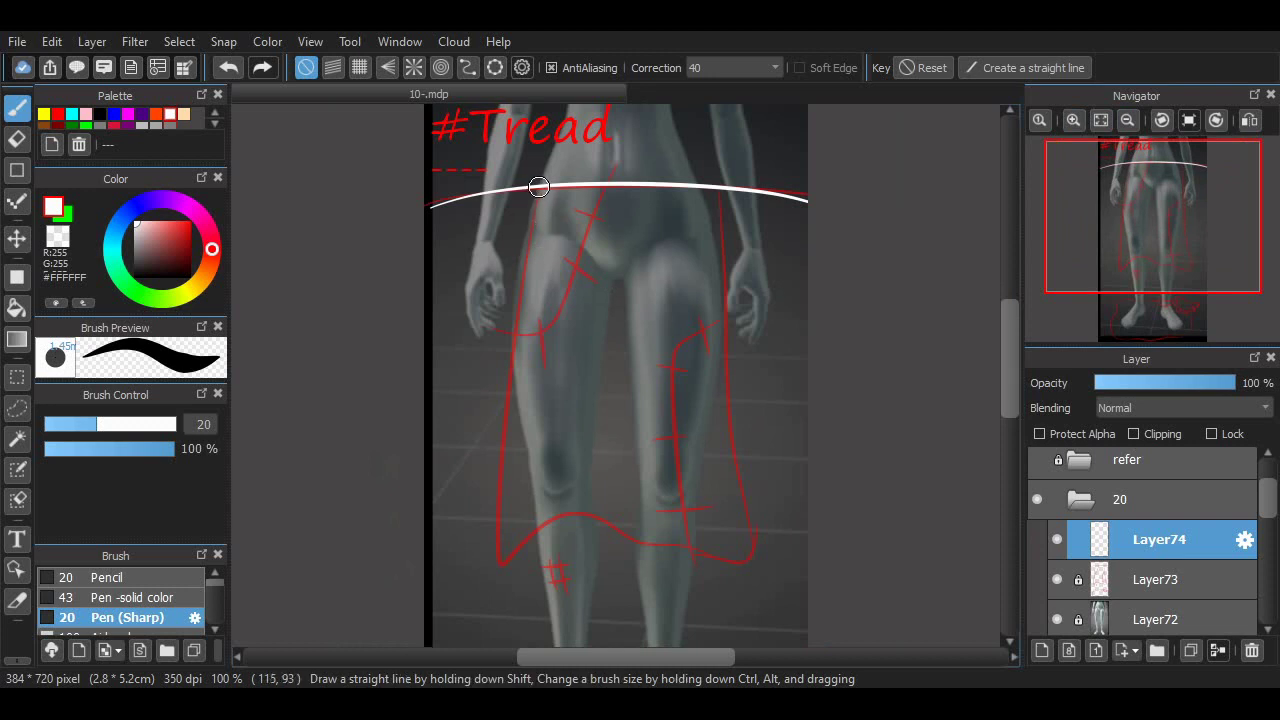
drag(538, 187, 496, 521)
drag(615, 565, 721, 585)
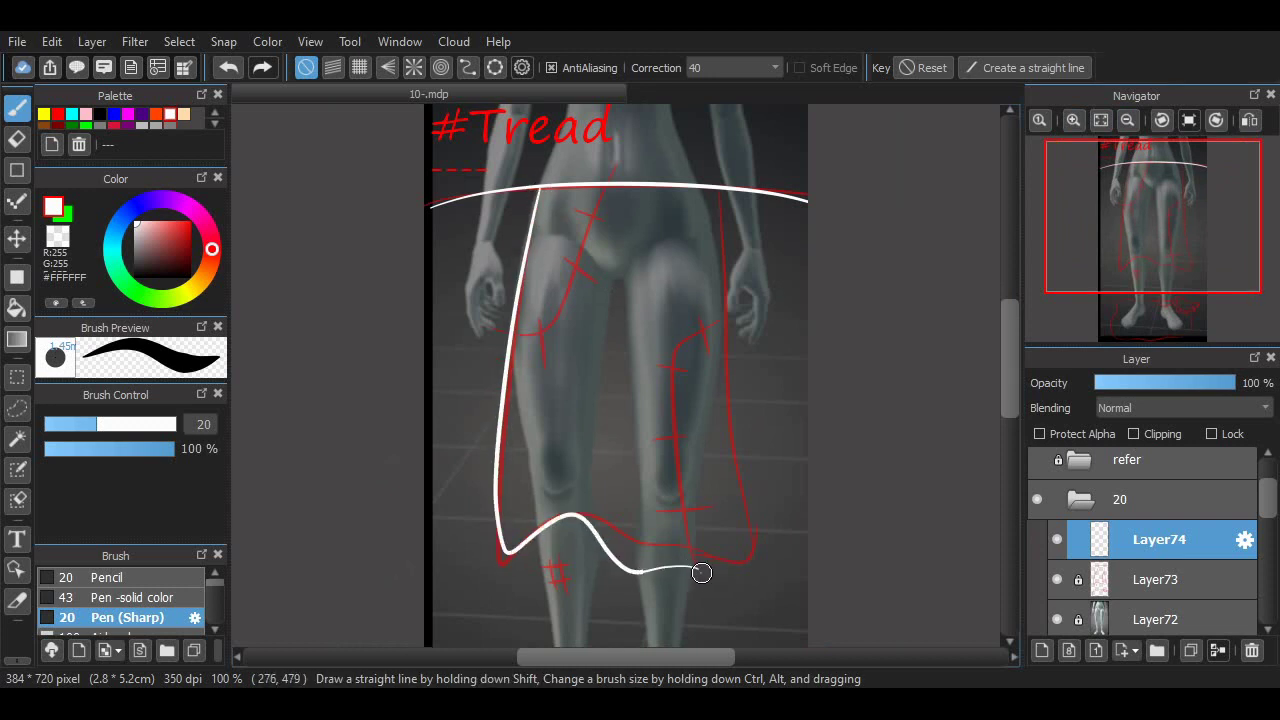
key(ctrl+z)
mouse_move(711, 200)
mouse_down()
mouse_move(769, 540)
mouse_move(703, 584)
mouse_up()
key(ctrl+z)
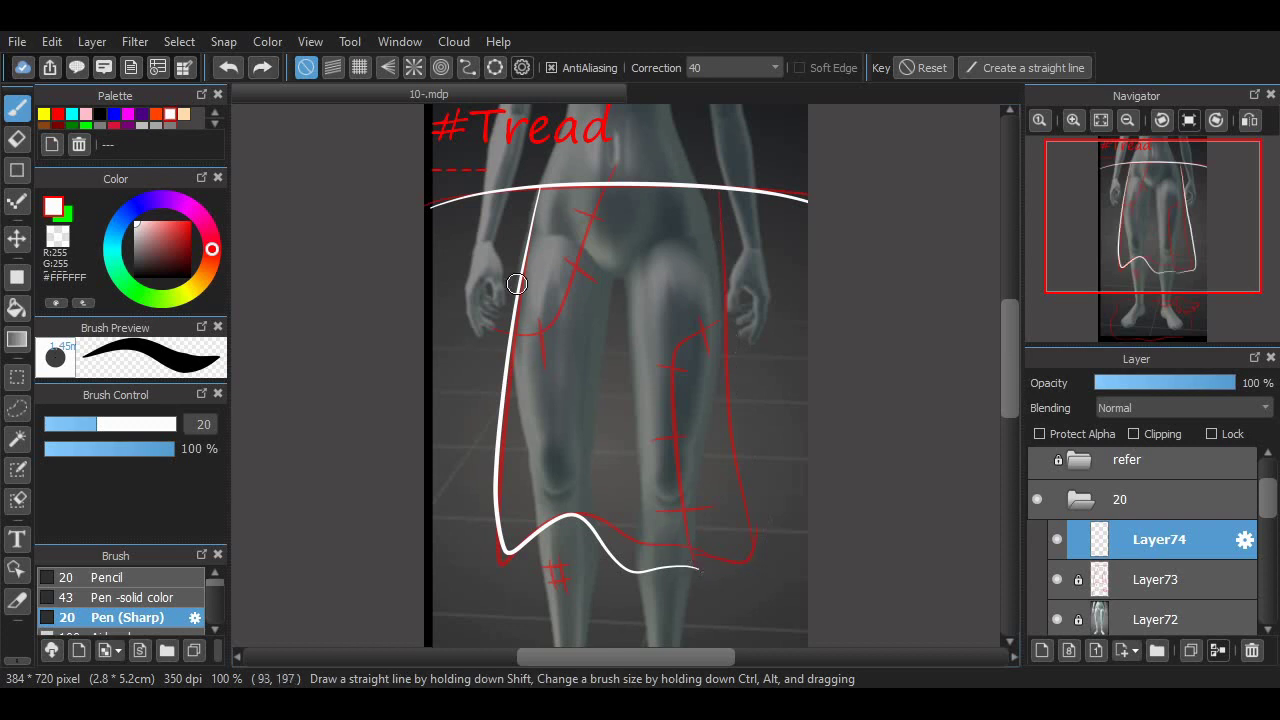
key(ctrl+z)
mouse_move(533, 200)
mouse_down()
mouse_move(498, 420)
mouse_move(553, 507)
mouse_up()
key(ctrl+z)
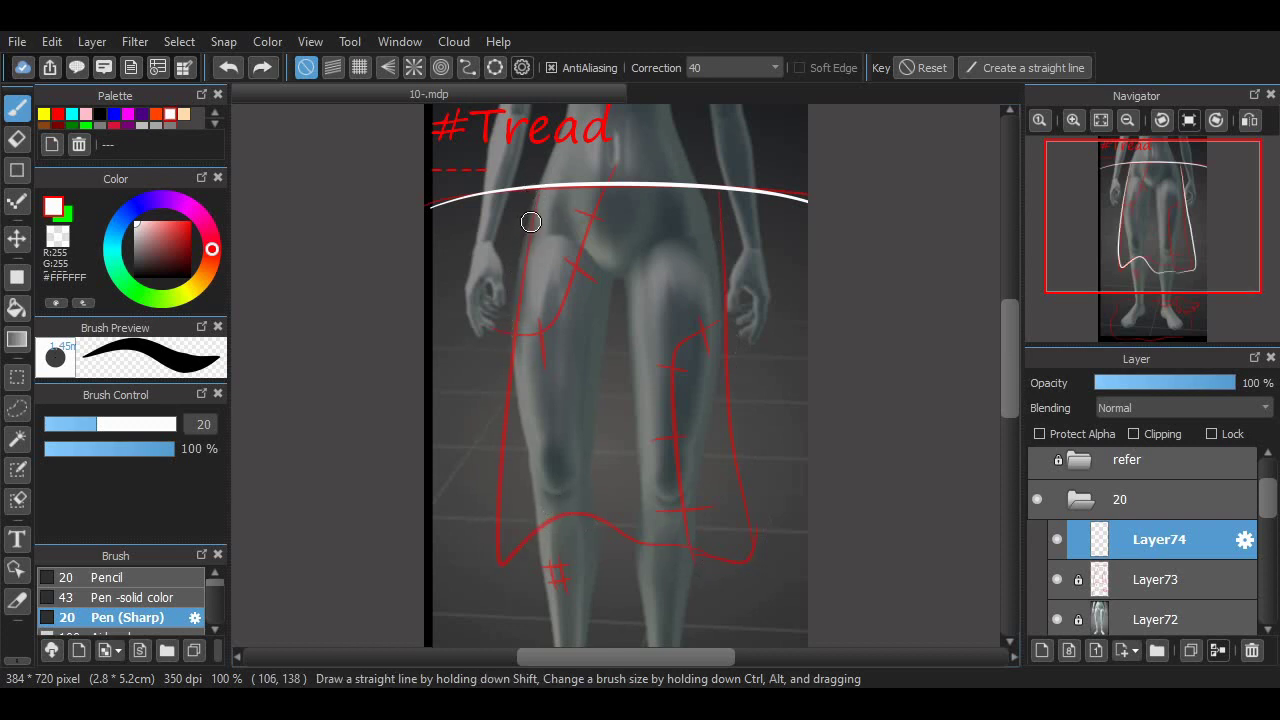
drag(534, 193, 514, 567)
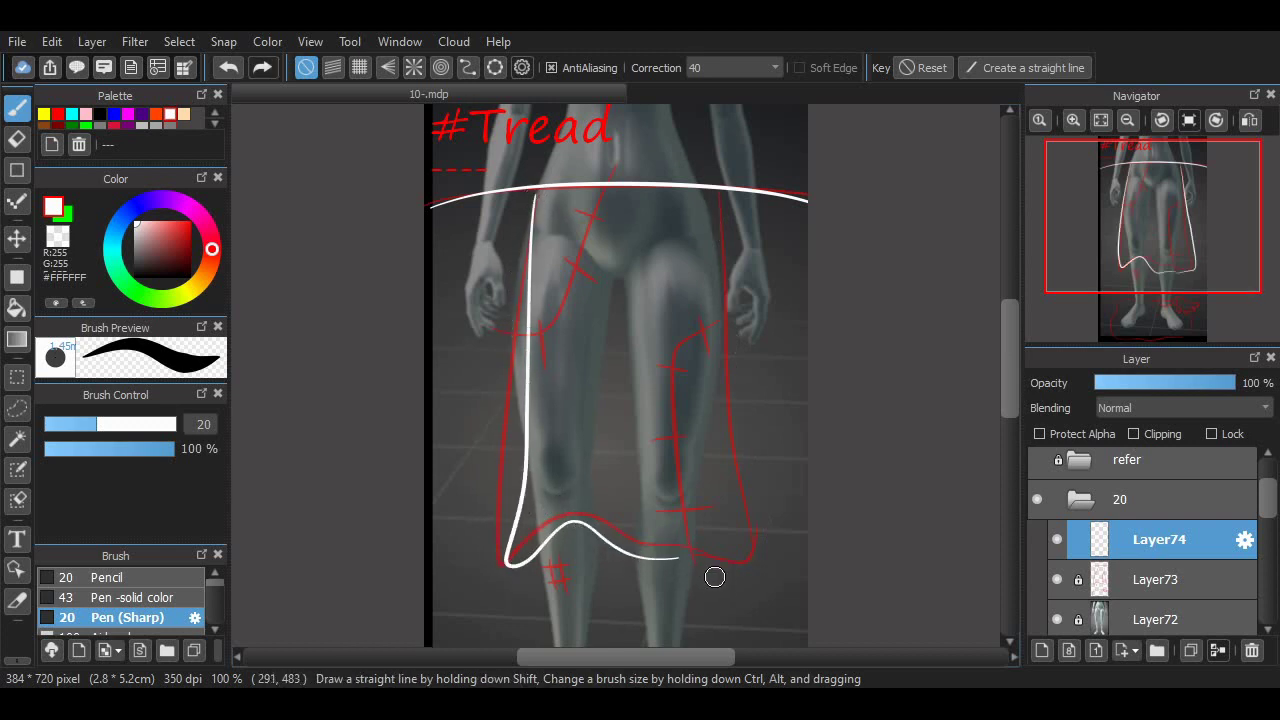
drag(714, 577, 685, 557)
drag(757, 540, 716, 197)
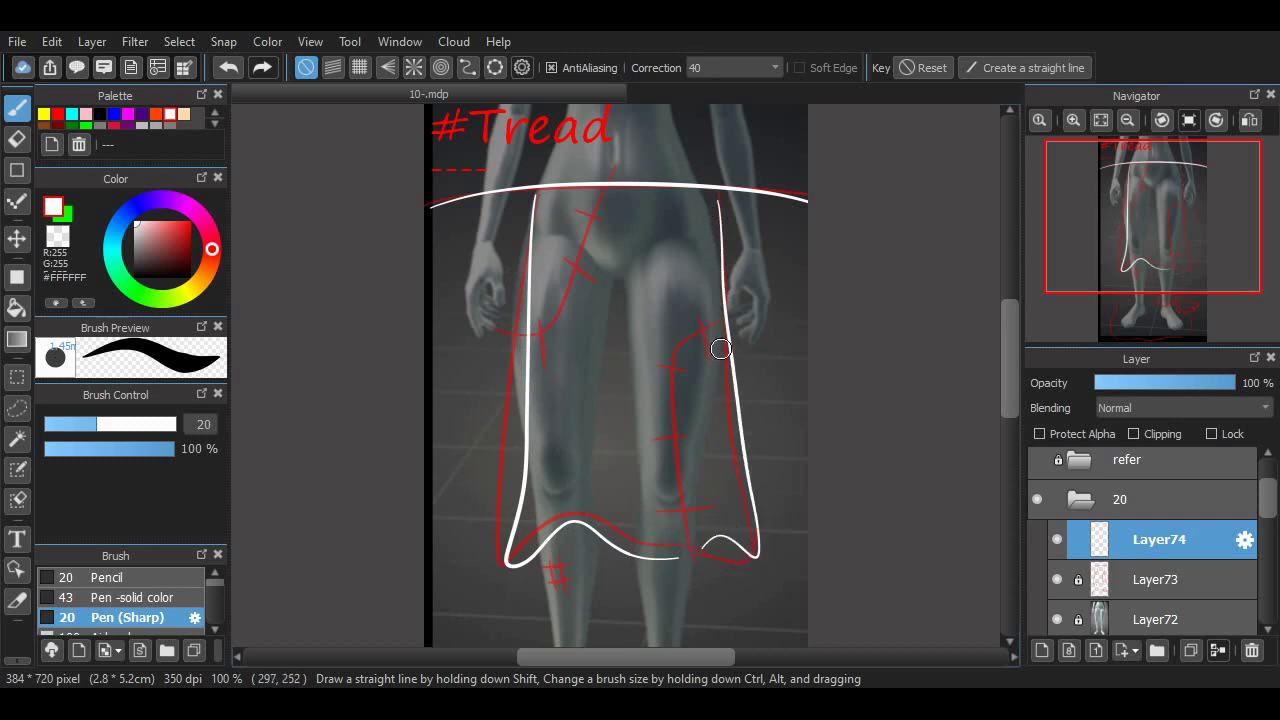
key(ctrl+z)
key(ctrl+z)
mouse_move(535, 195)
mouse_down()
mouse_move(497, 591)
mouse_move(512, 588)
mouse_up()
drag(628, 565, 666, 571)
key(ctrl+z)
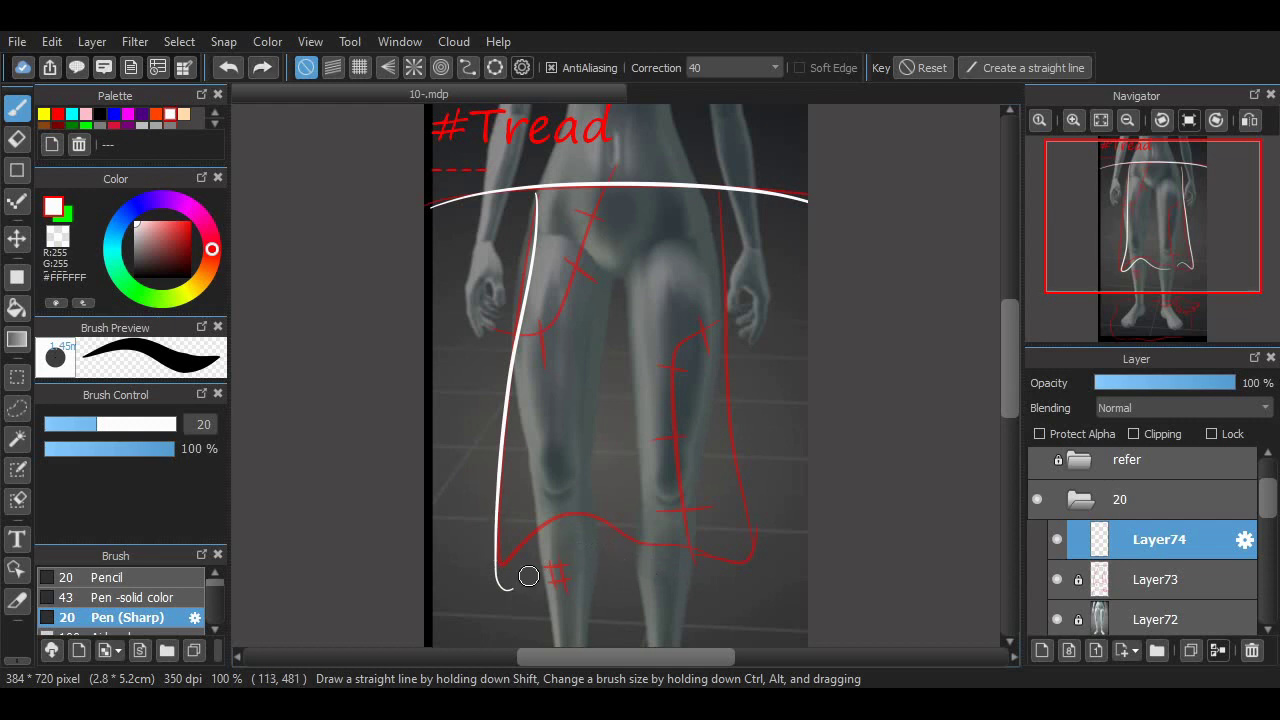
mouse_move(503, 586)
mouse_down()
mouse_move(578, 532)
mouse_move(722, 545)
mouse_up()
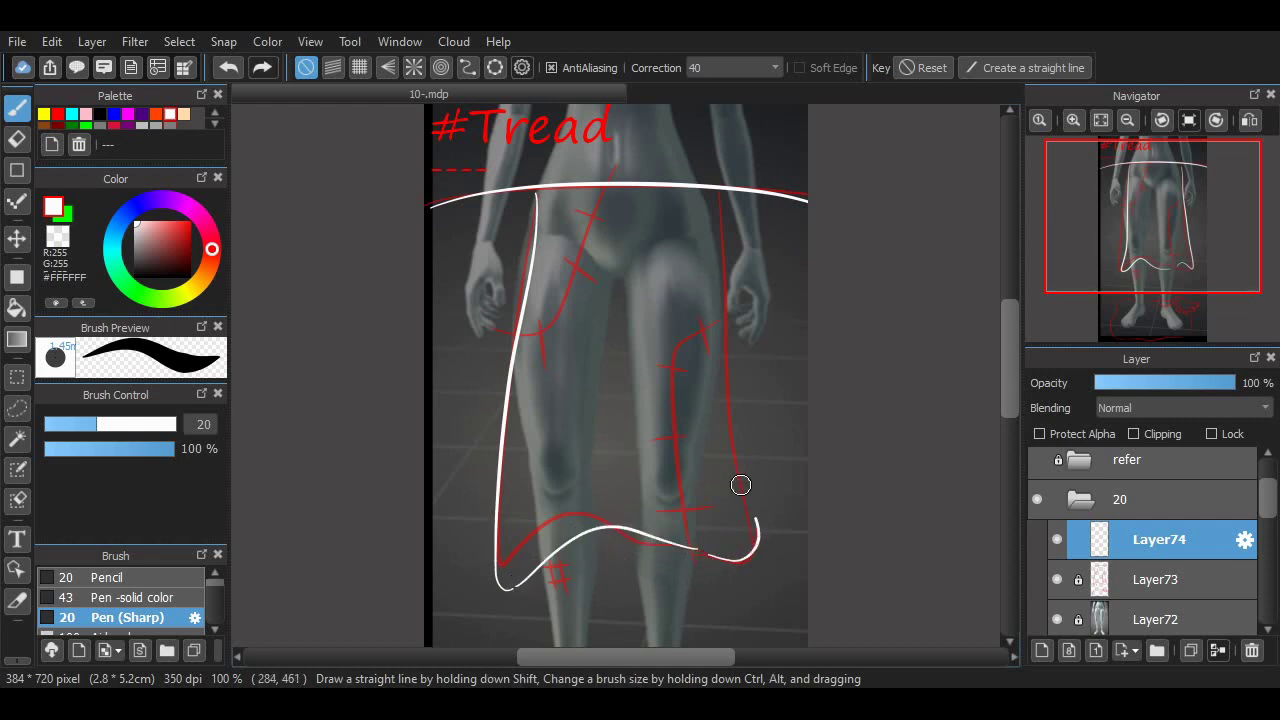
mouse_move(740, 484)
mouse_down()
mouse_move(697, 194)
mouse_move(757, 580)
mouse_move(703, 559)
mouse_up()
key(ctrl+z)
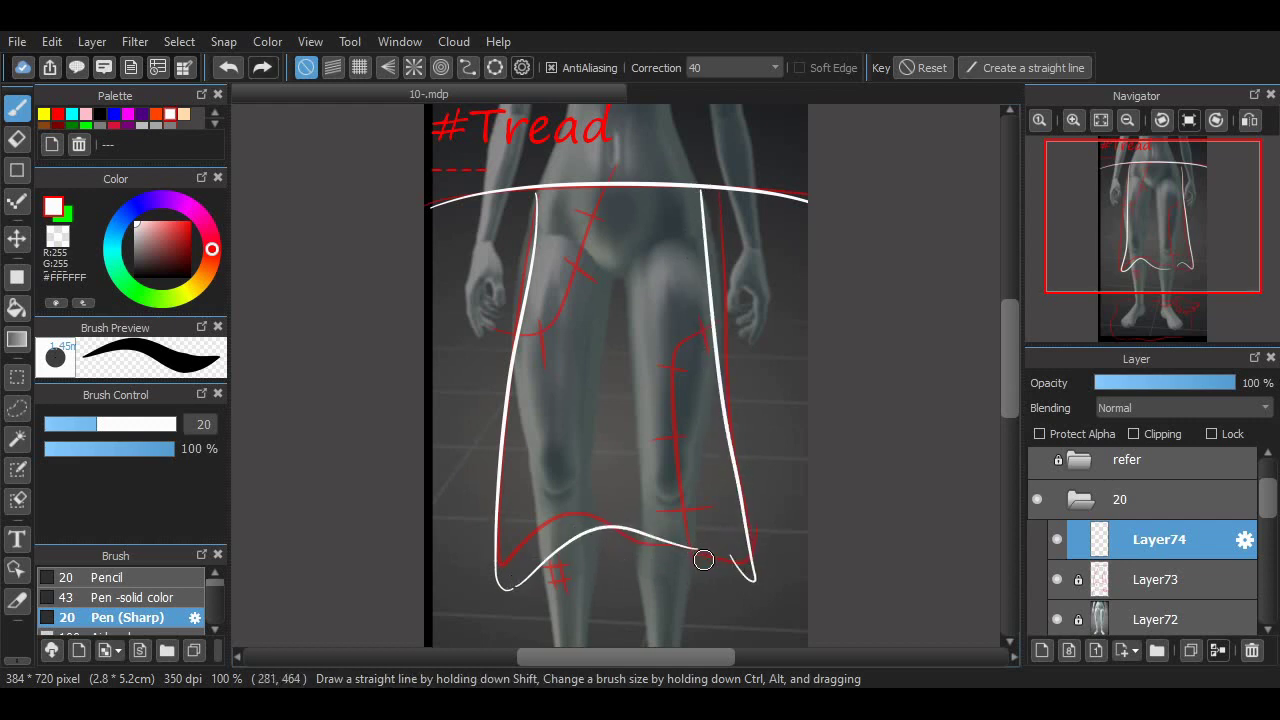
key(ctrl+z)
key(ctrl+z)
key(ctrl+z)
Trace the skirt's two side edges from the waistline in white and join them with a wavy hem just below the knees.
mouse_move(539, 193)
mouse_down()
mouse_move(507, 545)
mouse_move(526, 334)
mouse_move(505, 525)
mouse_up()
key(ctrl+z)
mouse_move(703, 188)
mouse_down()
mouse_move(711, 357)
mouse_move(739, 492)
mouse_move(705, 211)
mouse_move(746, 495)
mouse_up()
key(ctrl+z)
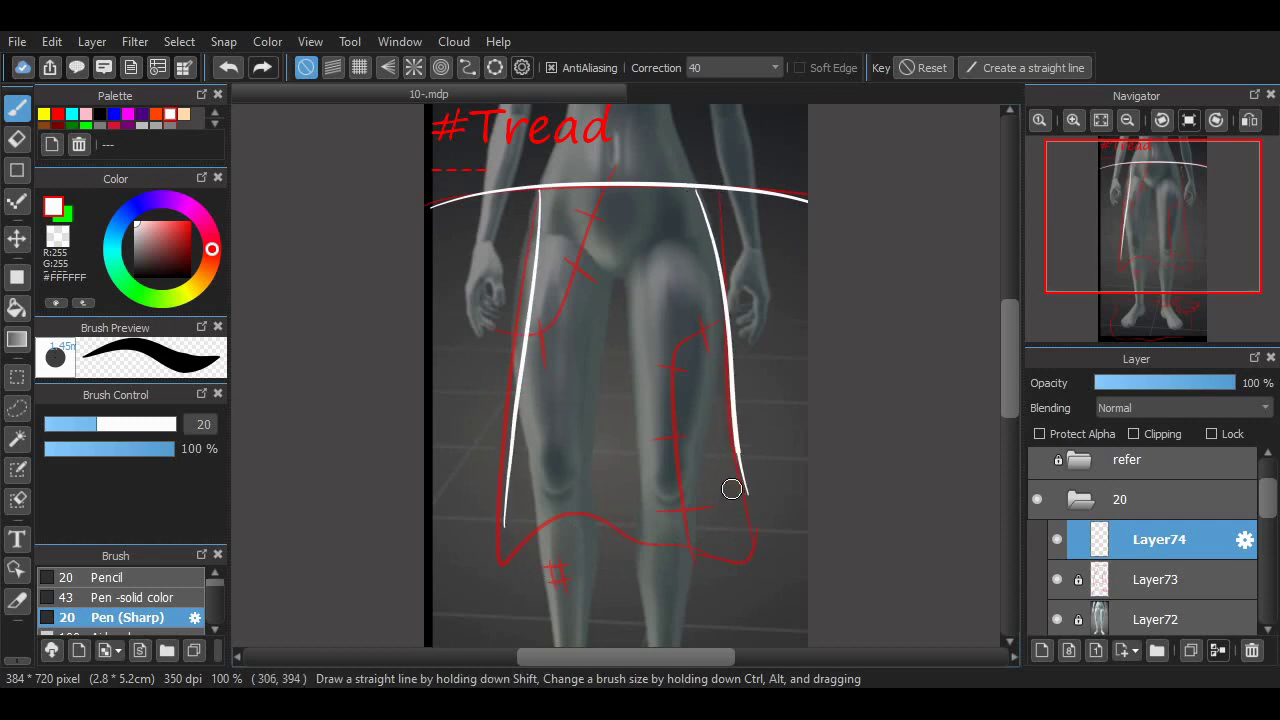
drag(554, 516, 652, 552)
key(ctrl+z)
mouse_move(505, 527)
mouse_down()
mouse_move(517, 537)
mouse_move(676, 518)
mouse_up()
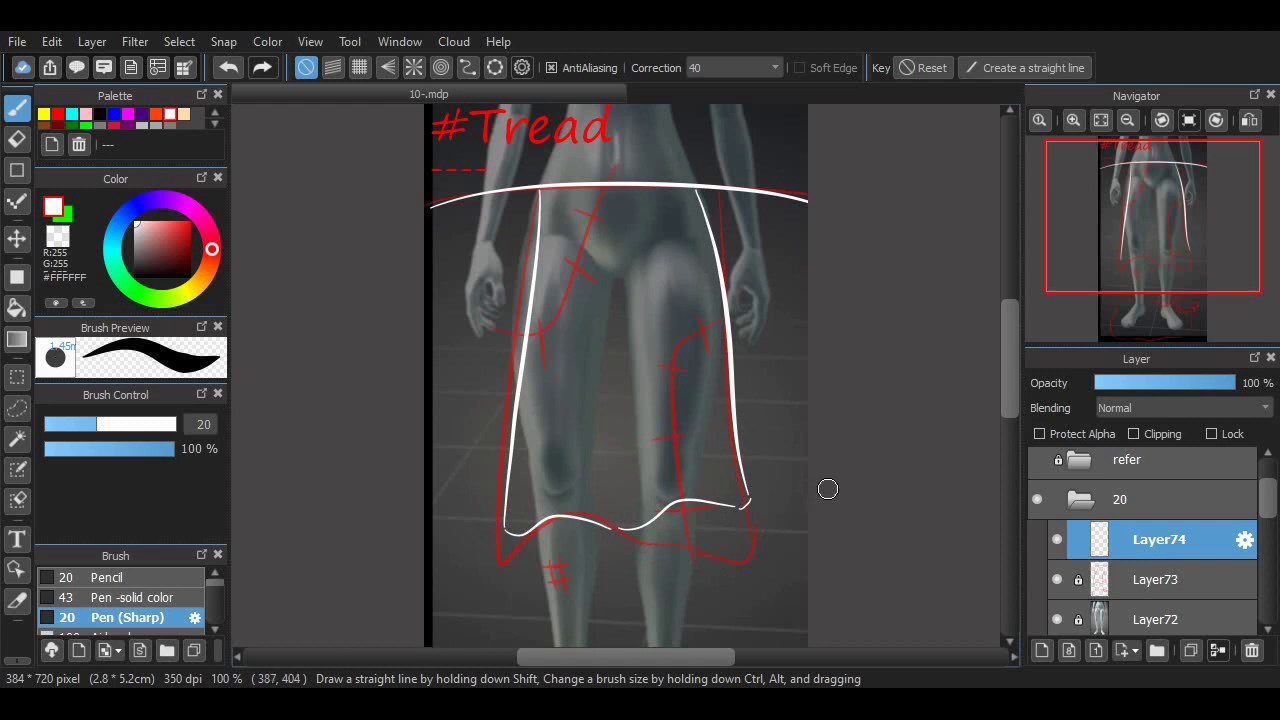
Trace the curved seam on the skirt's right side down to the hem in white and cross it with three stitches.
drag(1010, 342, 1010, 353)
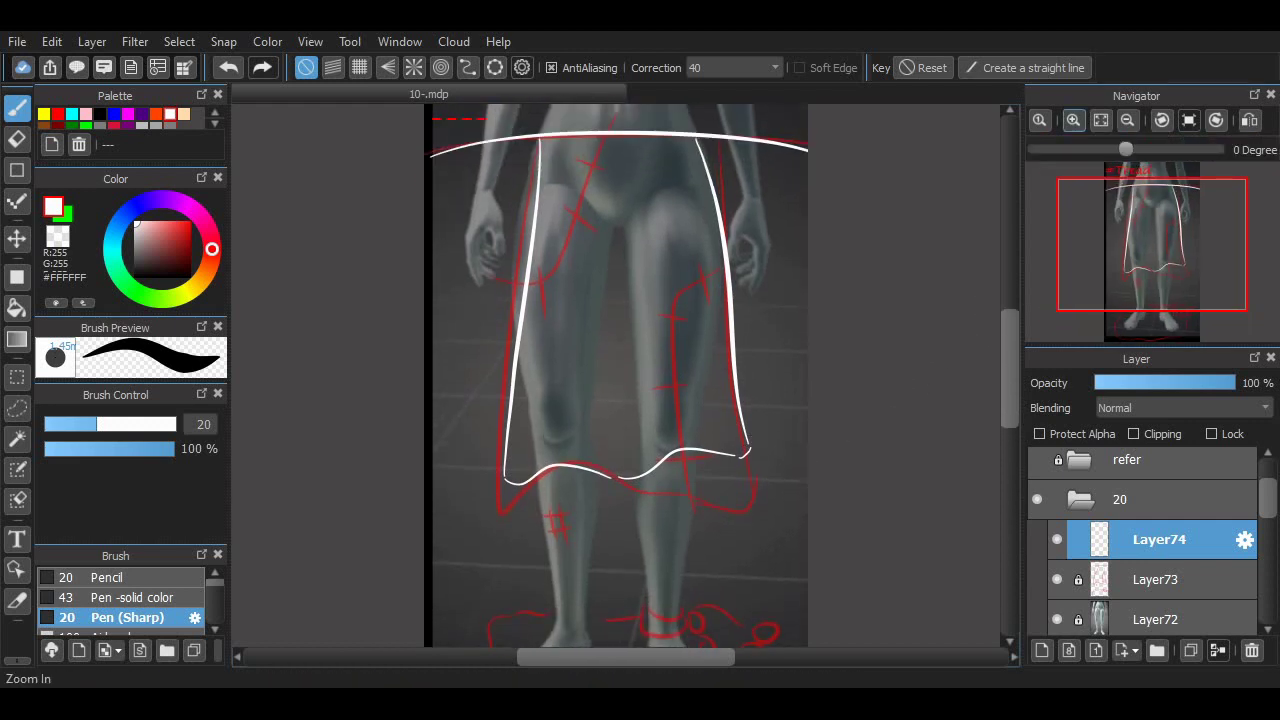
click(1073, 120)
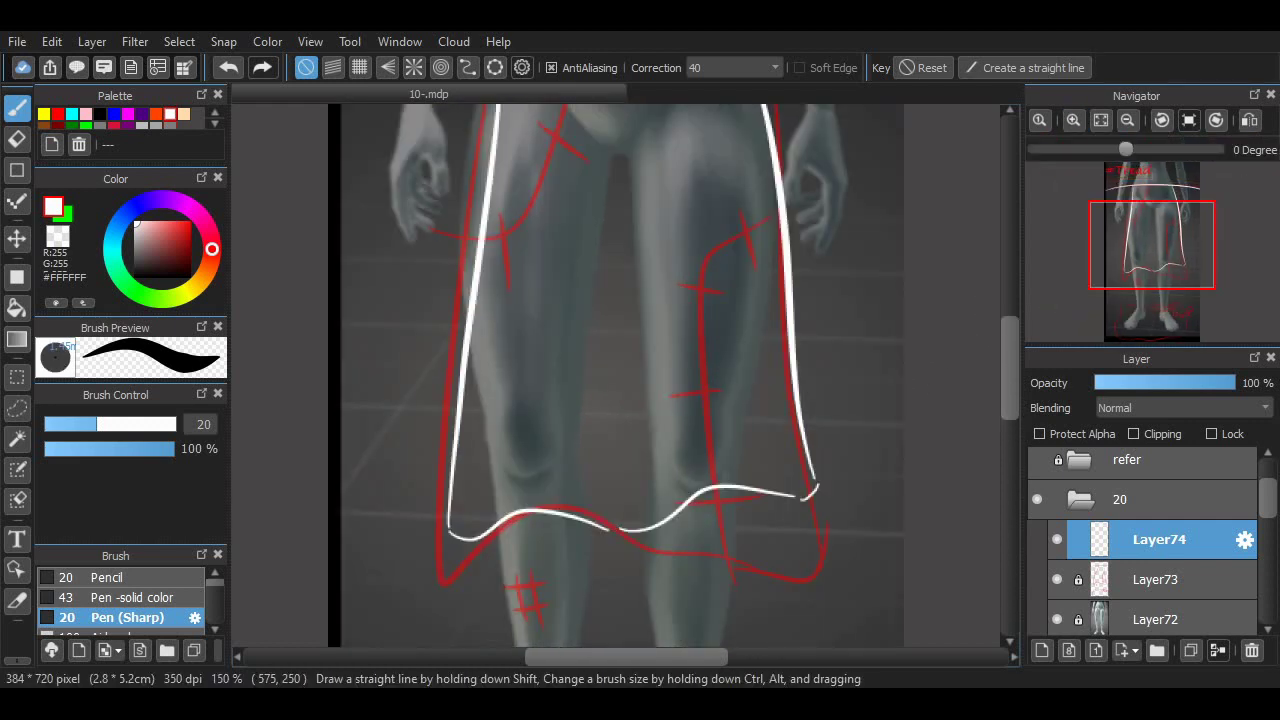
mouse_move(776, 210)
mouse_down()
mouse_move(723, 240)
mouse_move(716, 454)
mouse_up()
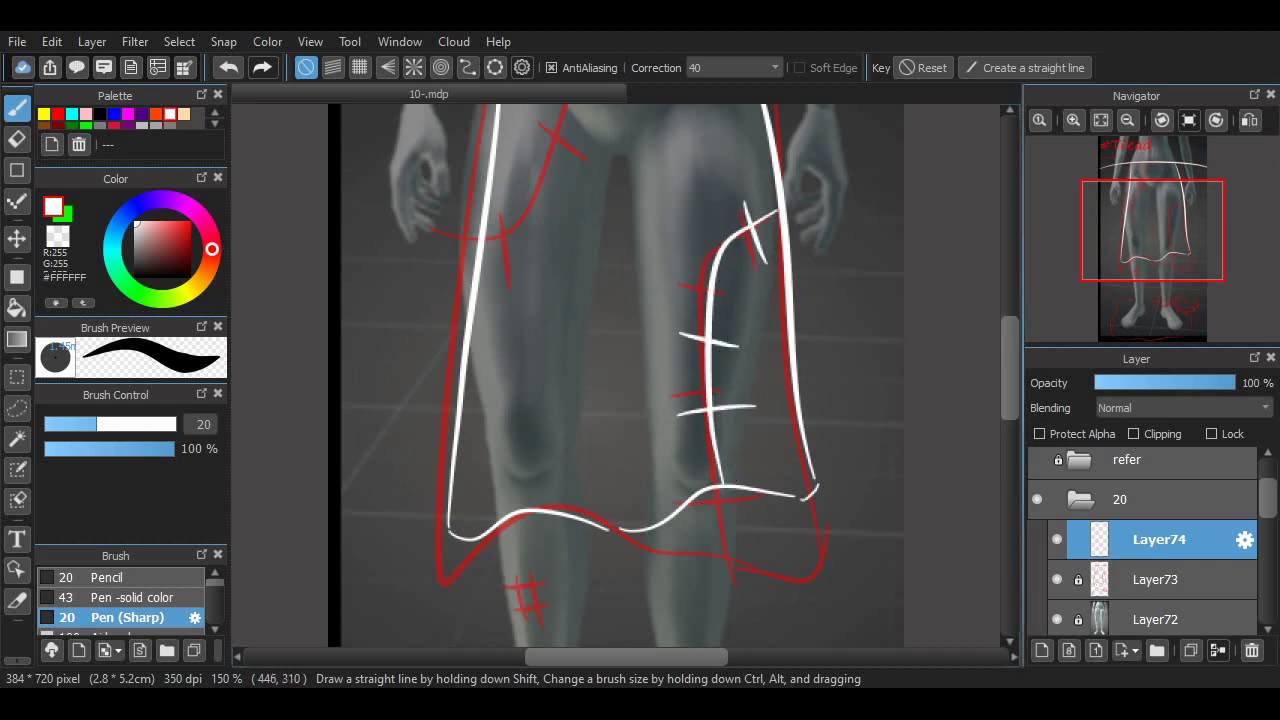
Trace the curved patch on the skirt's left hip in white, with a slanted top edge and four cross stitches.
scroll(512, 426, up, 4)
mouse_move(509, 447)
mouse_down()
mouse_move(585, 326)
mouse_move(597, 178)
mouse_up()
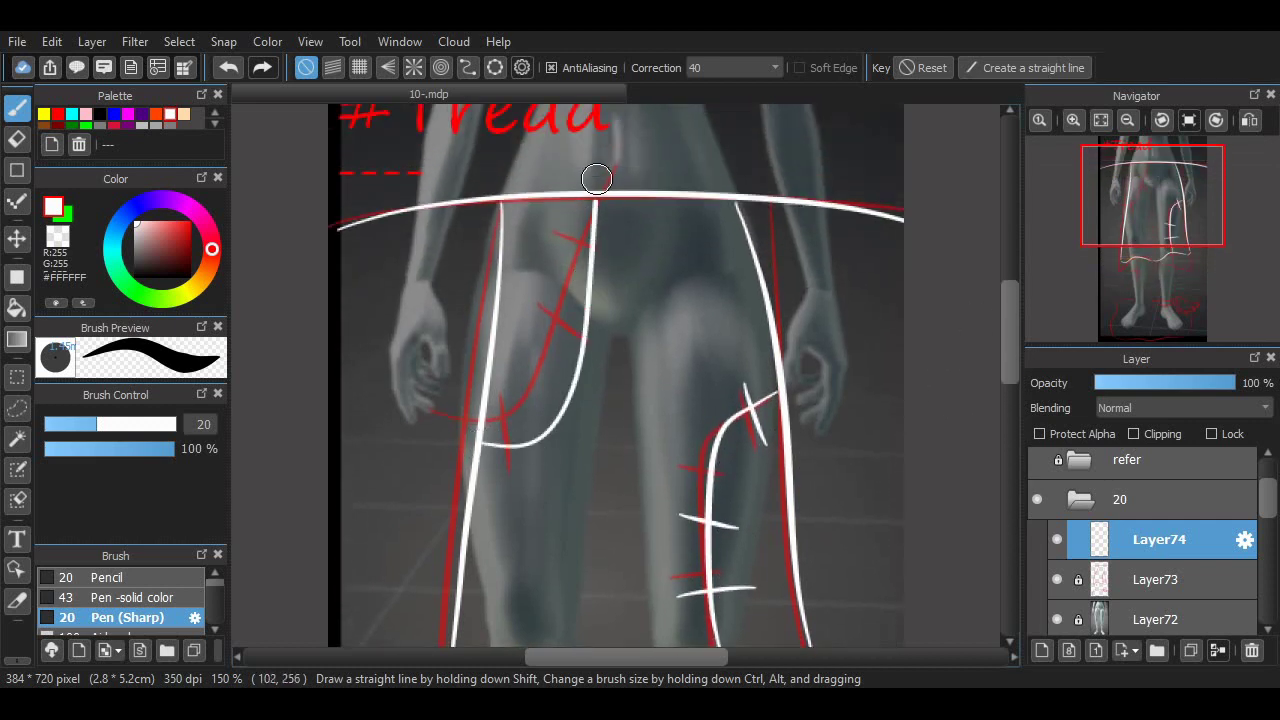
key(ctrl+z)
mouse_move(474, 445)
mouse_down()
mouse_move(545, 428)
mouse_move(578, 212)
mouse_up()
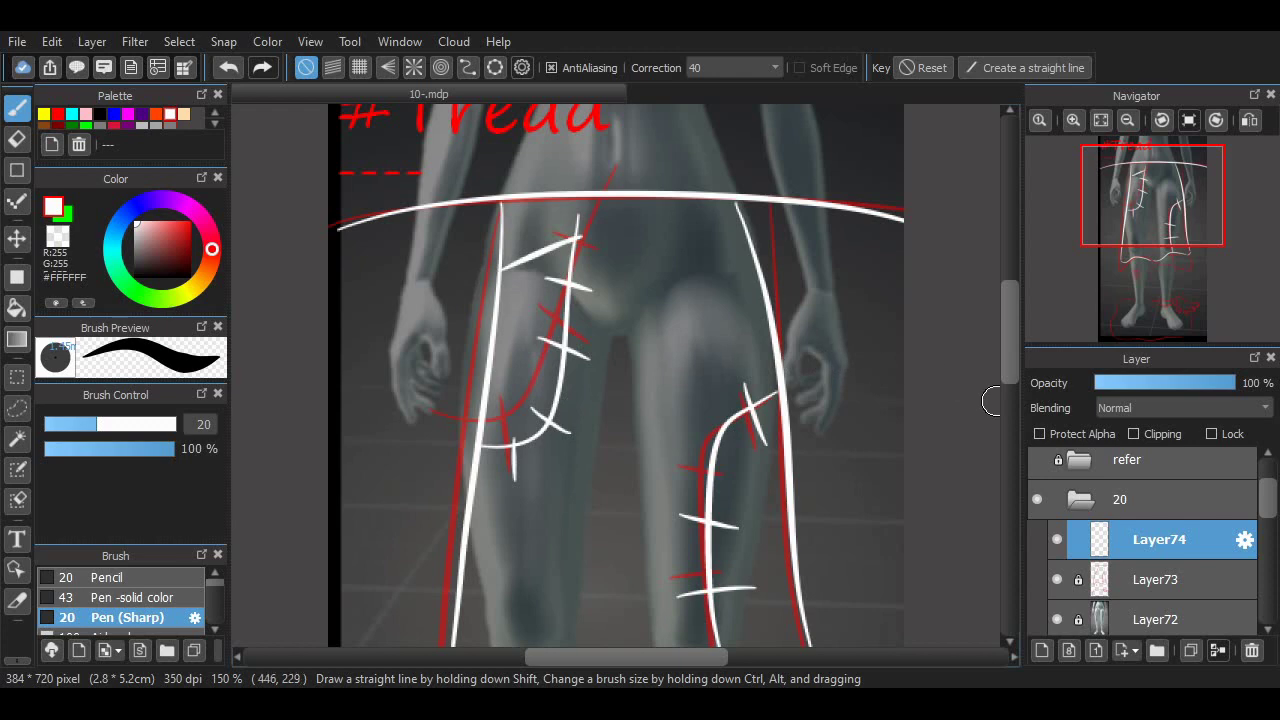
Outline the ankle cuff on the right leg in white, with curved upper and lower rims and two straight sides.
scroll(990, 401, down, 10)
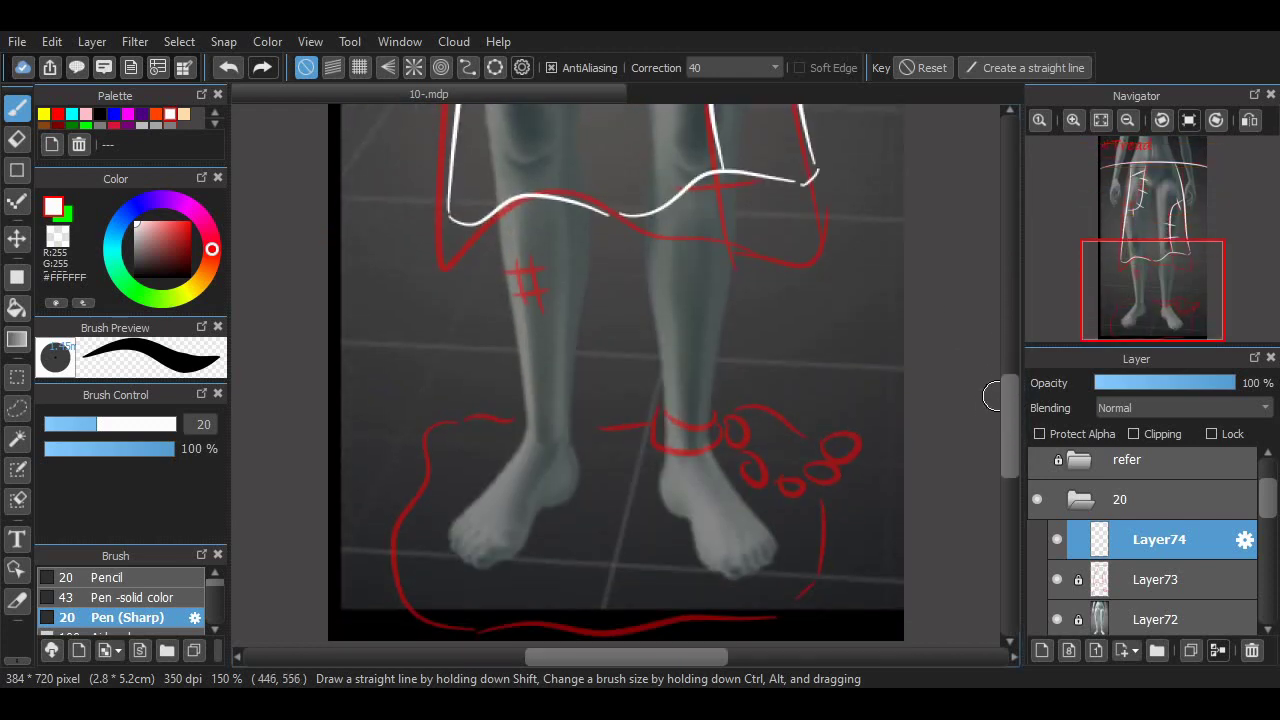
click(1074, 120)
click(1074, 120)
drag(668, 657, 711, 657)
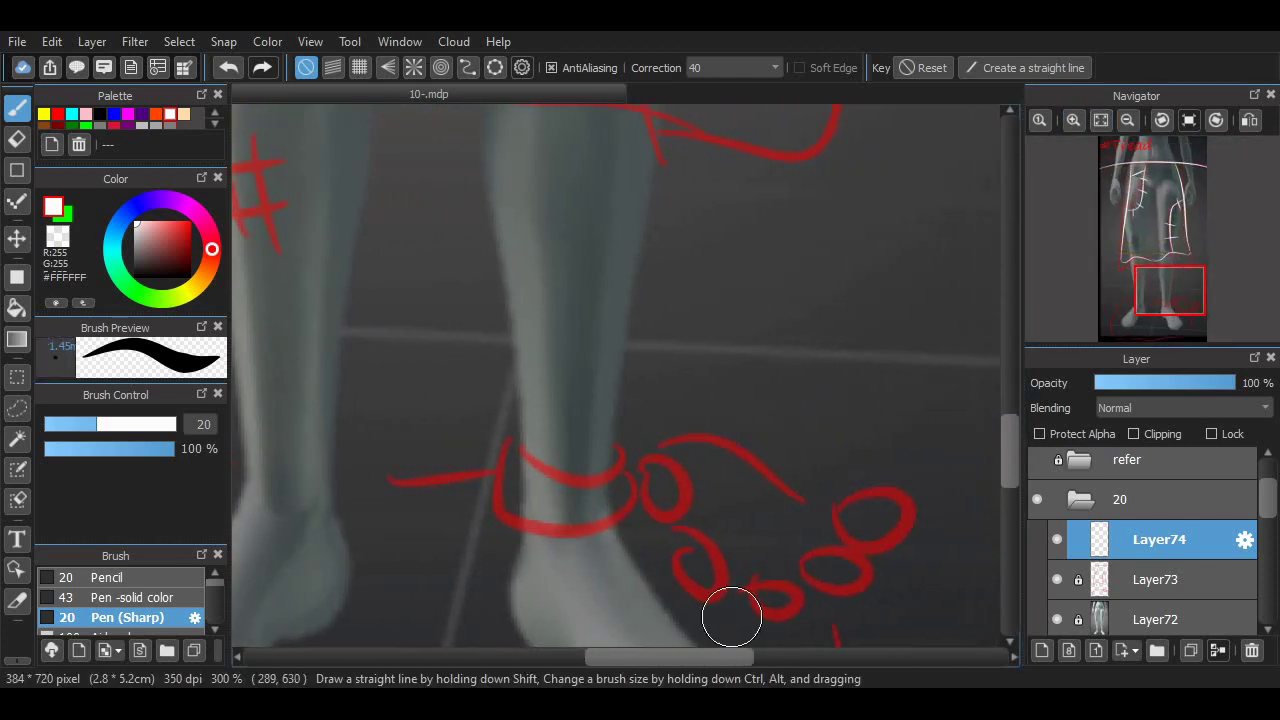
drag(1010, 440, 1010, 458)
mouse_move(511, 327)
mouse_down()
mouse_move(624, 321)
mouse_move(508, 346)
mouse_move(616, 394)
mouse_move(625, 322)
mouse_up()
key(ctrl+z)
key(ctrl+z)
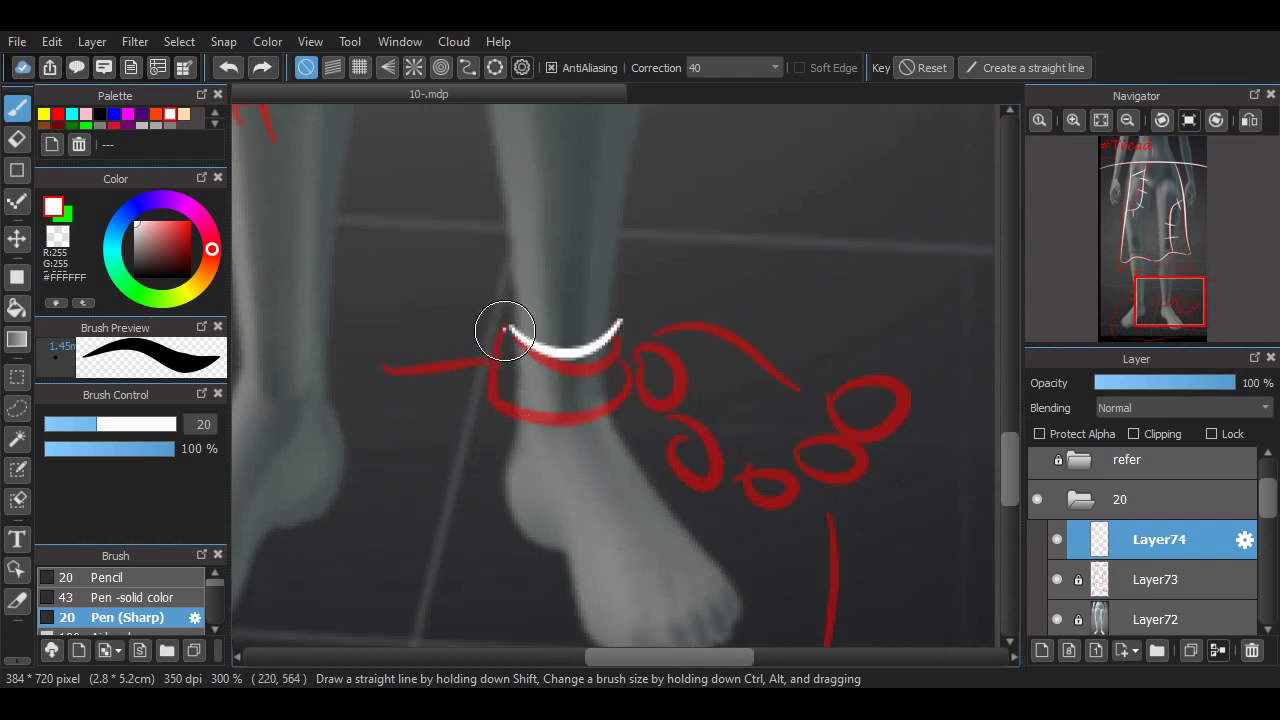
mouse_move(500, 329)
mouse_down()
mouse_move(606, 414)
mouse_move(628, 322)
mouse_up()
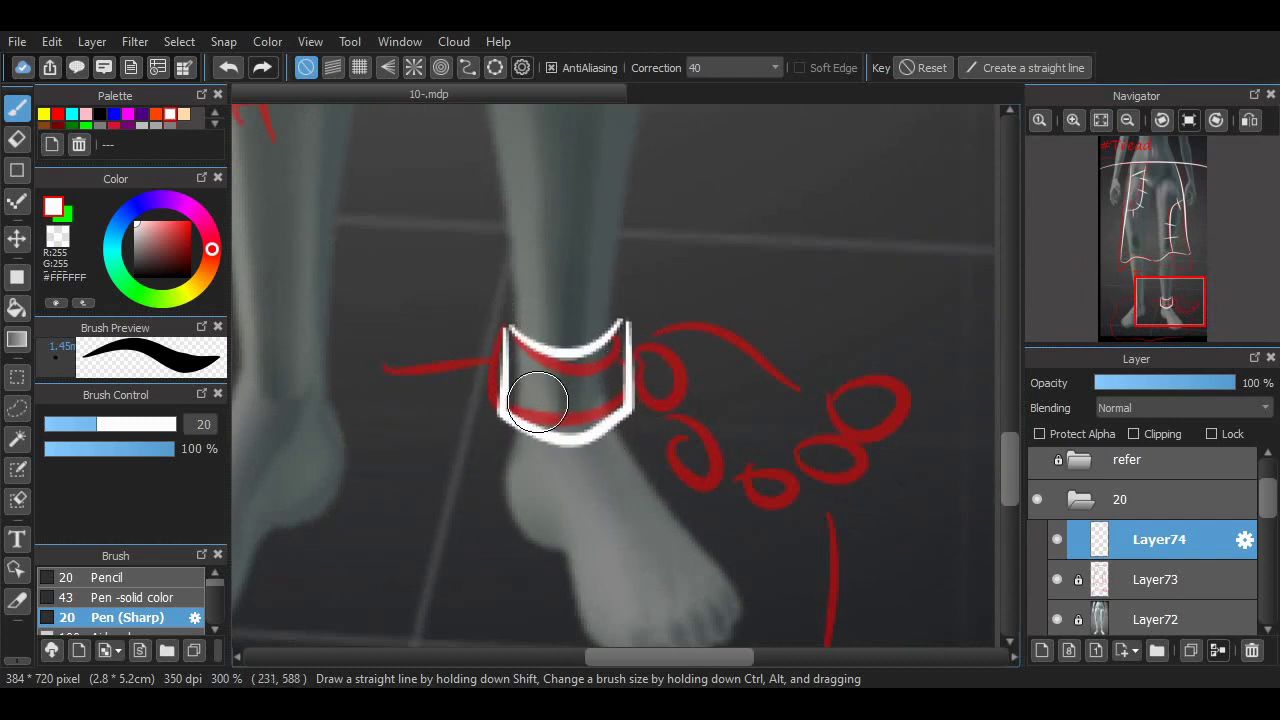
drag(541, 378, 598, 403)
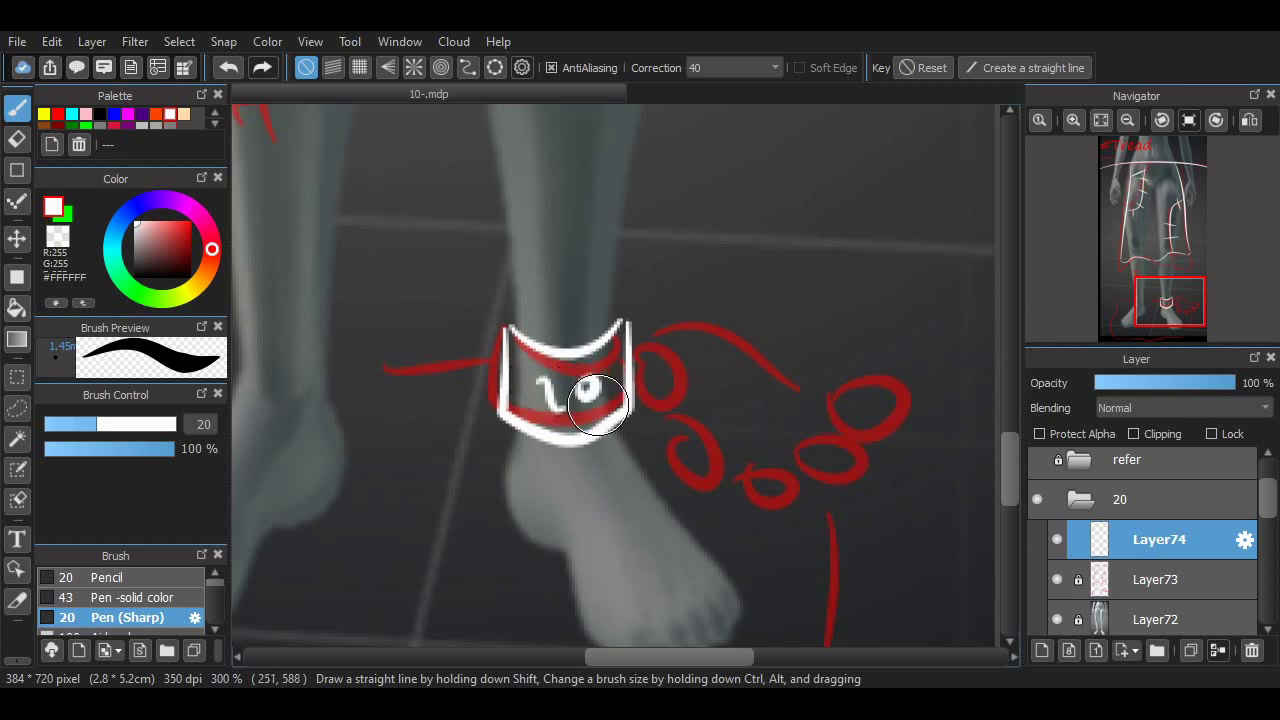
key(ctrl+z)
key(ctrl+z)
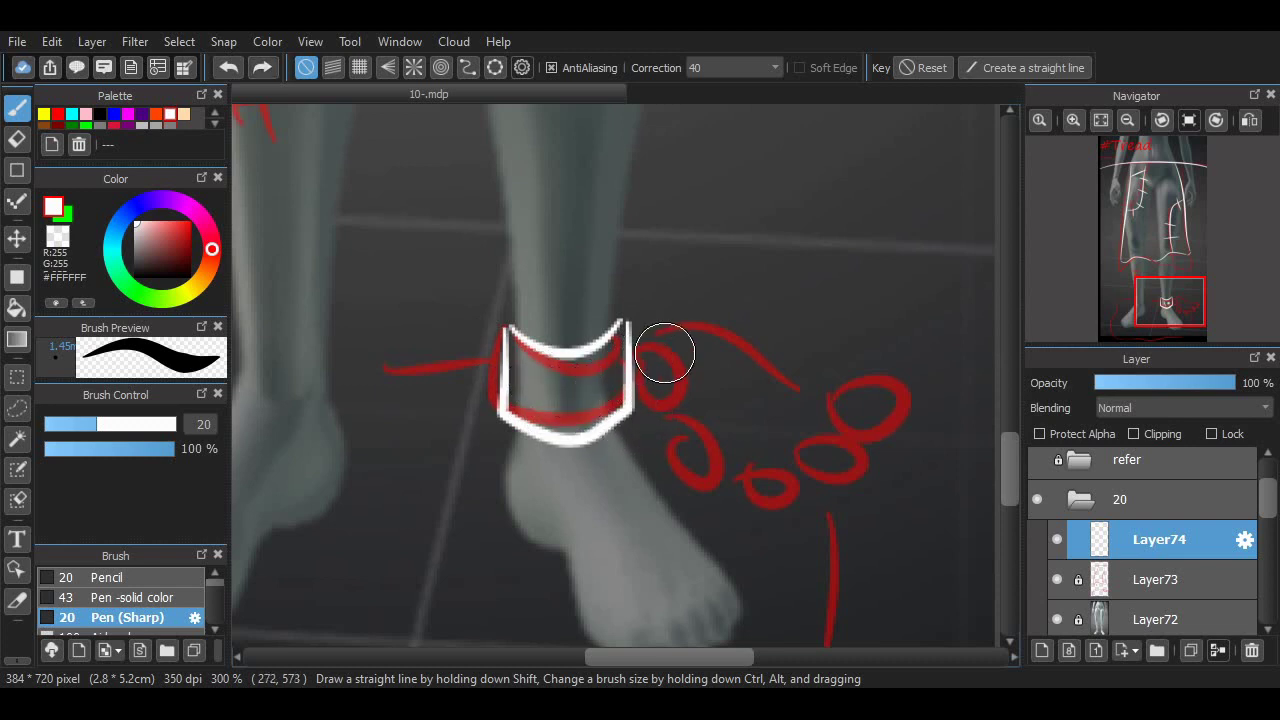
Draw five interlocking white chain links sagging outward from the cuff's right side, loosely following the red sketch.
drag(632, 345, 630, 408)
key(ctrl+z)
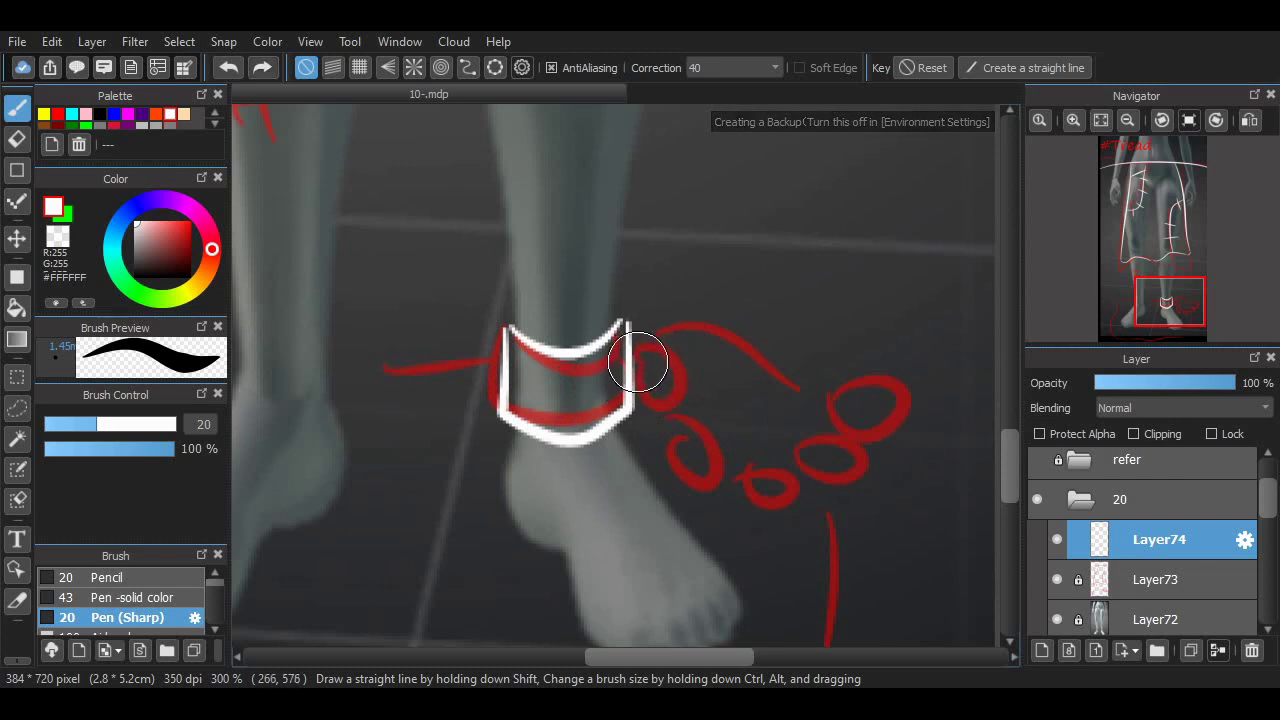
mouse_move(630, 345)
mouse_down()
mouse_move(653, 300)
mouse_move(640, 411)
mouse_move(706, 437)
mouse_move(674, 424)
mouse_up()
key(ctrl+z)
mouse_move(657, 386)
mouse_down()
mouse_move(712, 462)
mouse_move(762, 482)
mouse_up()
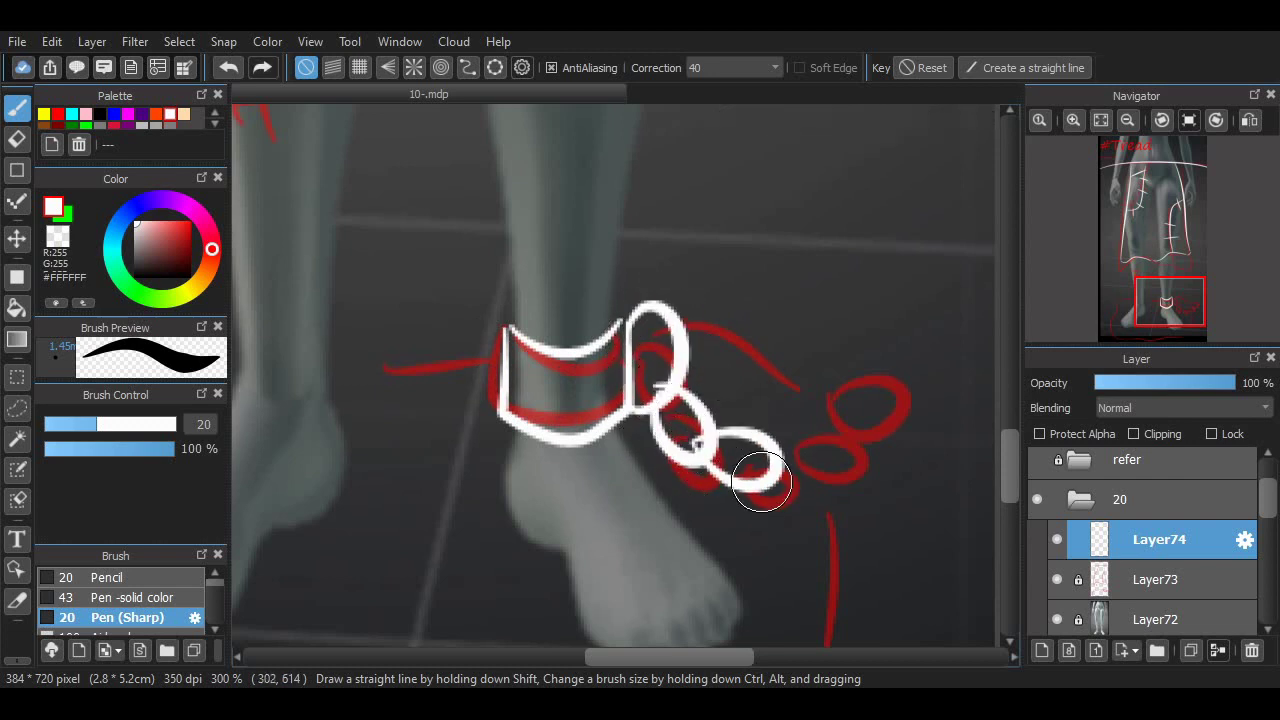
key(ctrl+z)
mouse_move(692, 443)
mouse_down()
mouse_move(717, 500)
mouse_move(697, 437)
mouse_up()
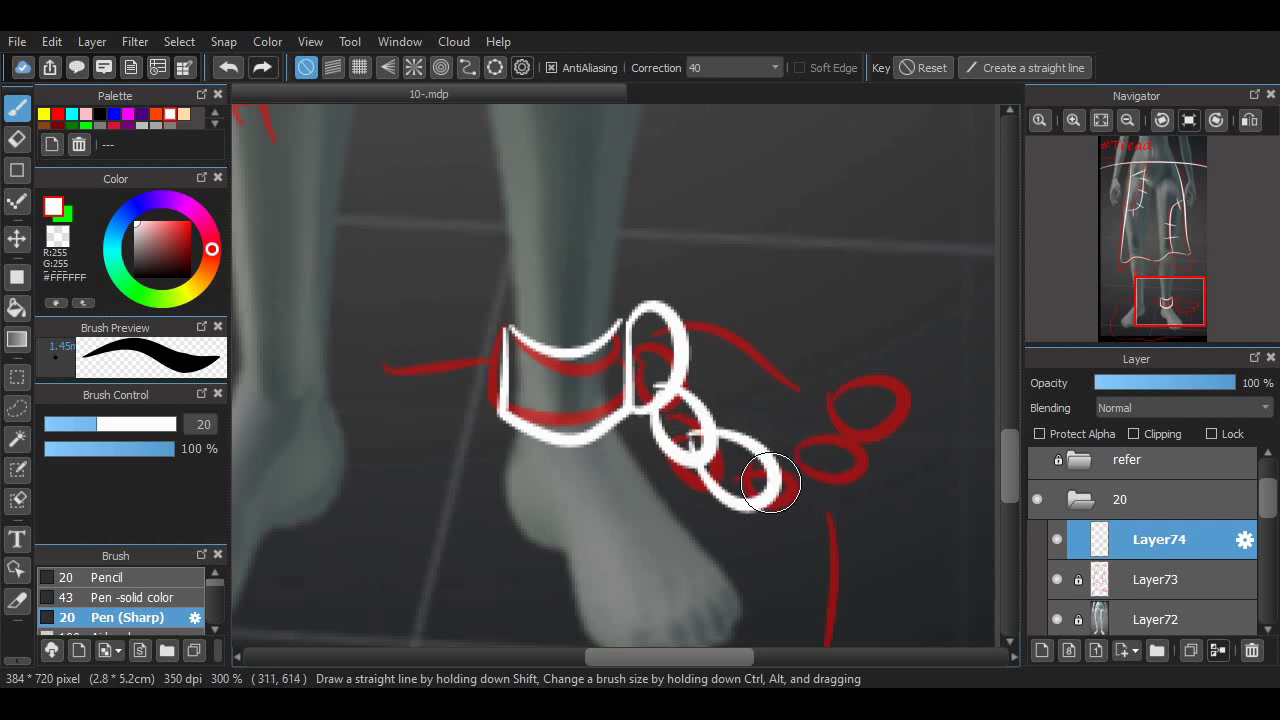
mouse_move(770, 483)
mouse_down()
mouse_move(789, 443)
mouse_move(871, 466)
mouse_move(860, 477)
mouse_move(829, 466)
mouse_move(870, 478)
mouse_up()
key(ctrl+z)
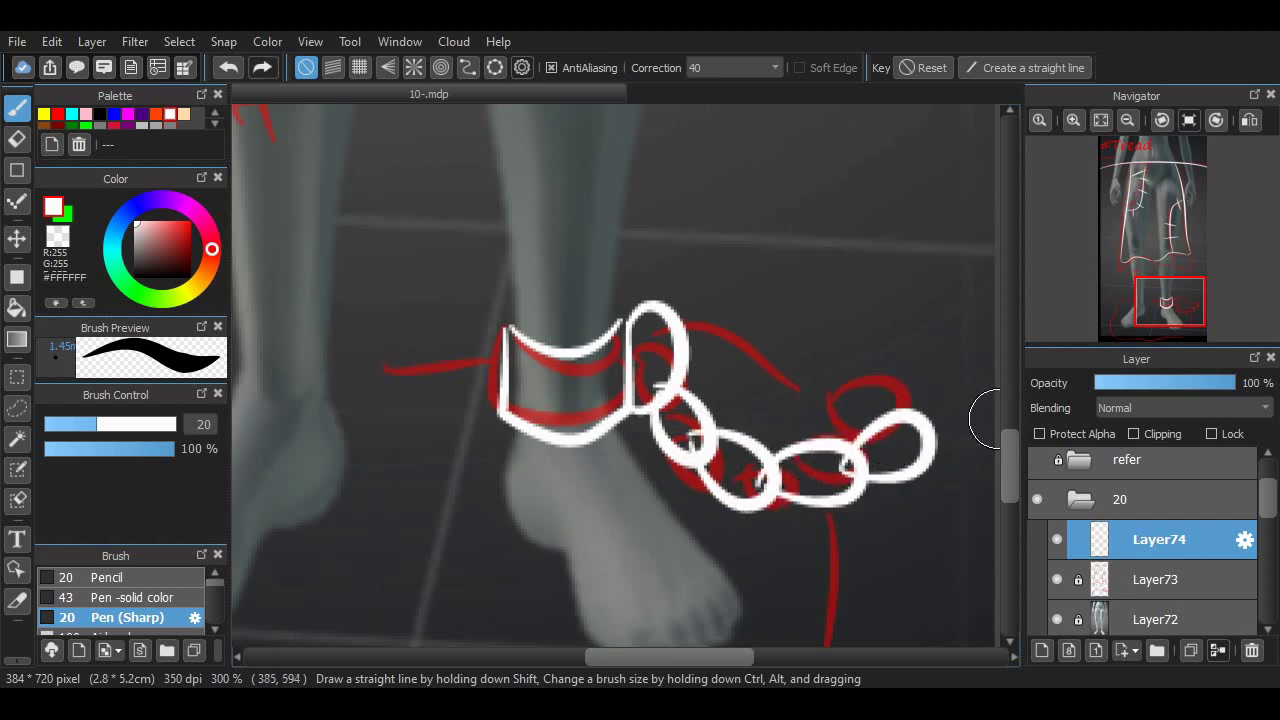
Extend the chain with a sixth, open-ended link running toward the right edge of the canvas.
mouse_move(1010, 452)
mouse_down()
mouse_move(1010, 421)
mouse_move(1010, 444)
mouse_move(943, 519)
mouse_up()
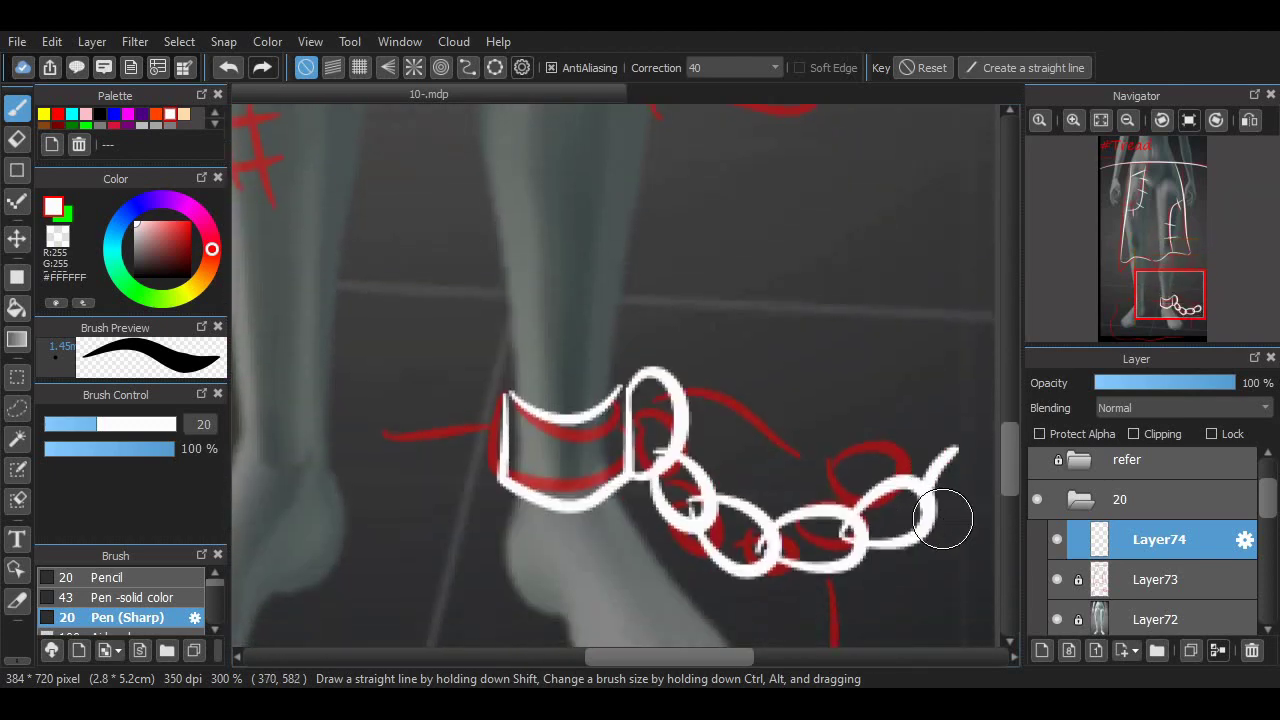
key(ctrl+z)
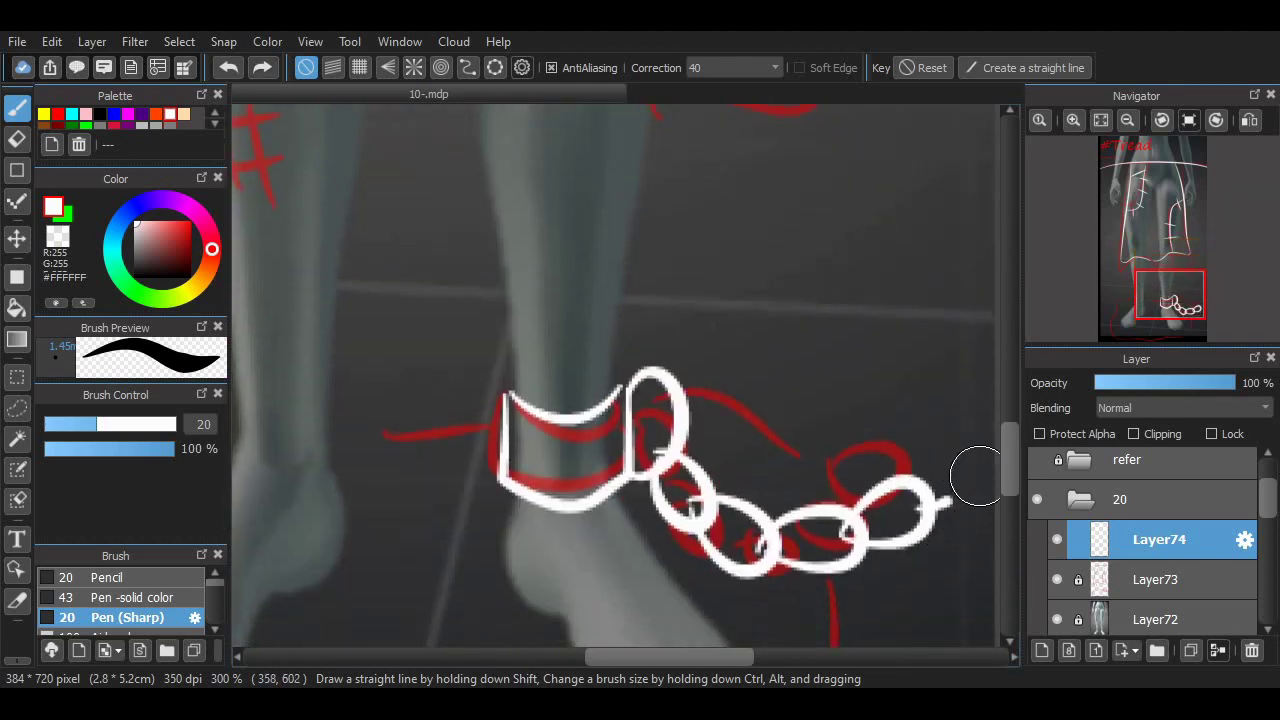
mouse_move(970, 452)
mouse_down()
mouse_move(935, 518)
mouse_move(948, 443)
mouse_move(929, 510)
mouse_up()
key(ctrl+z)
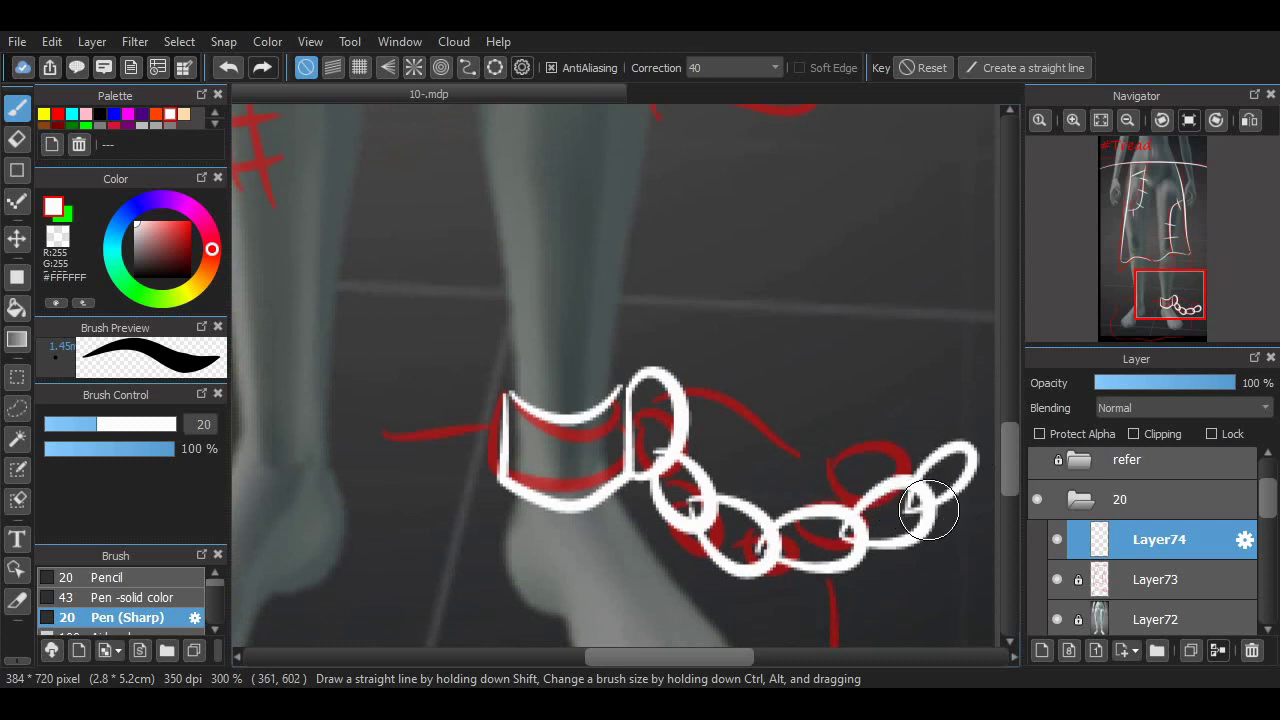
drag(698, 644, 536, 629)
Set the eraser size to 23 and return to the brush with Pen (Sharp).
key(e)
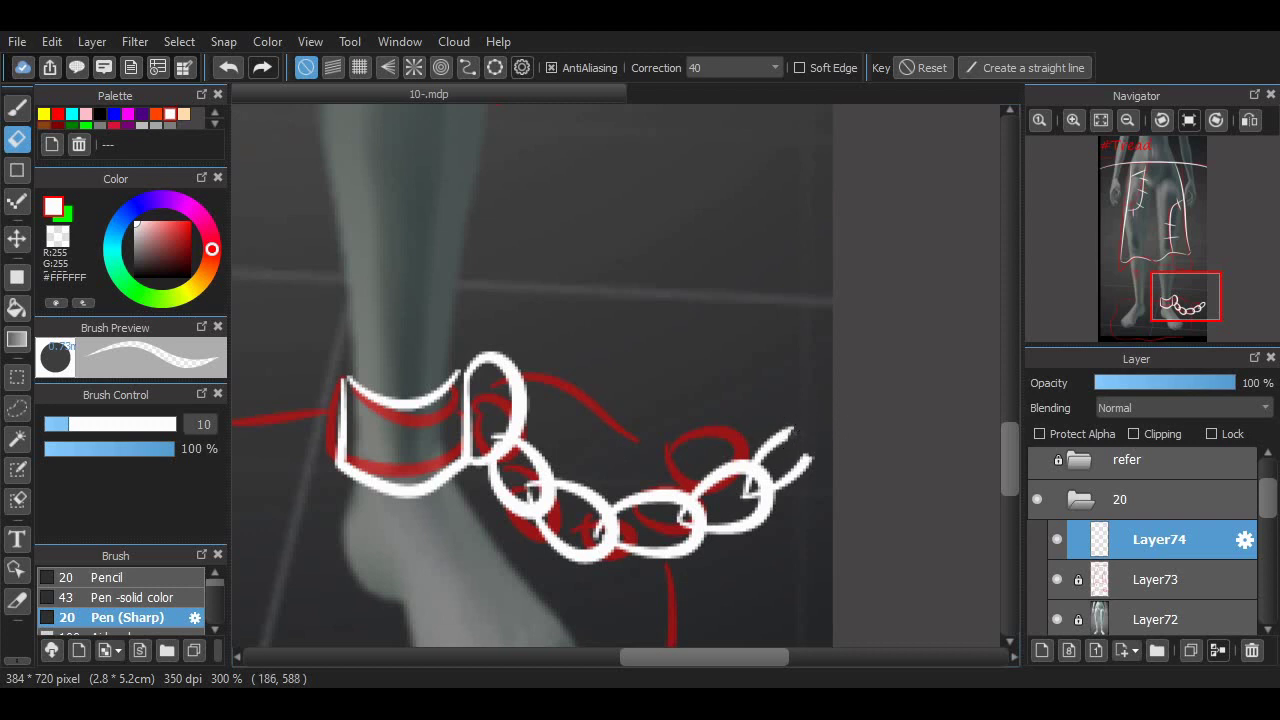
click(105, 424)
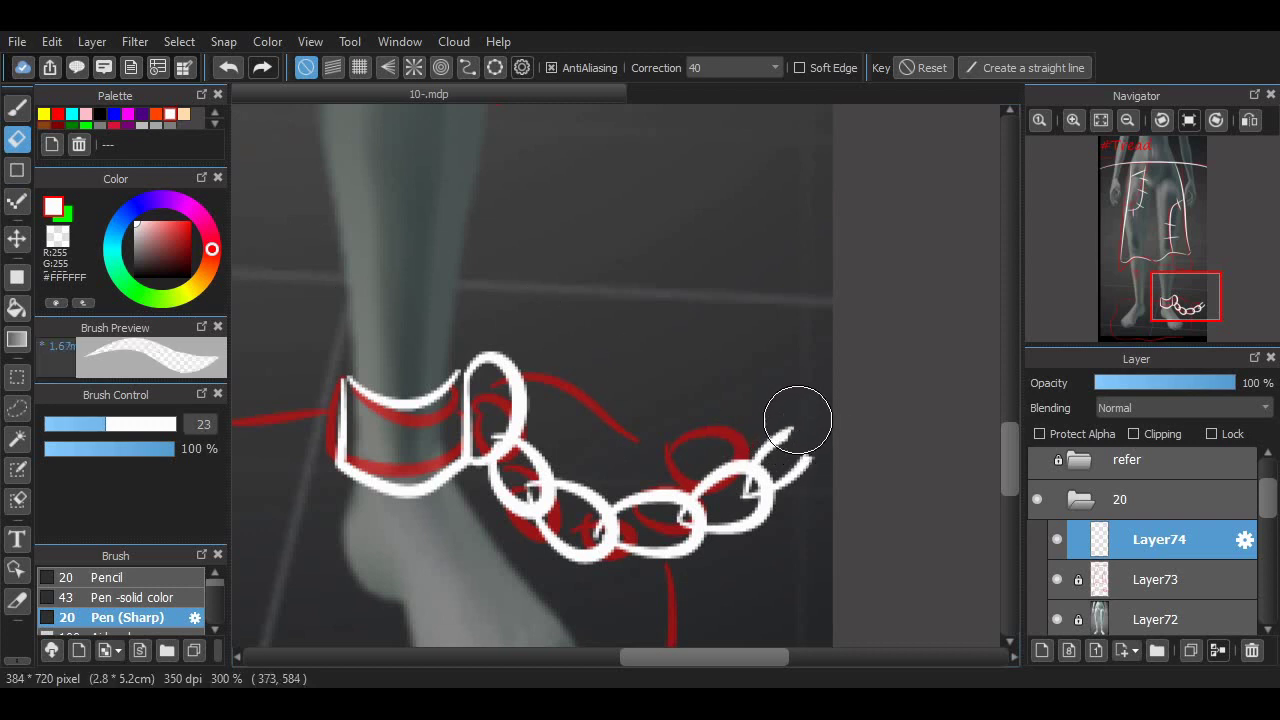
key(b)
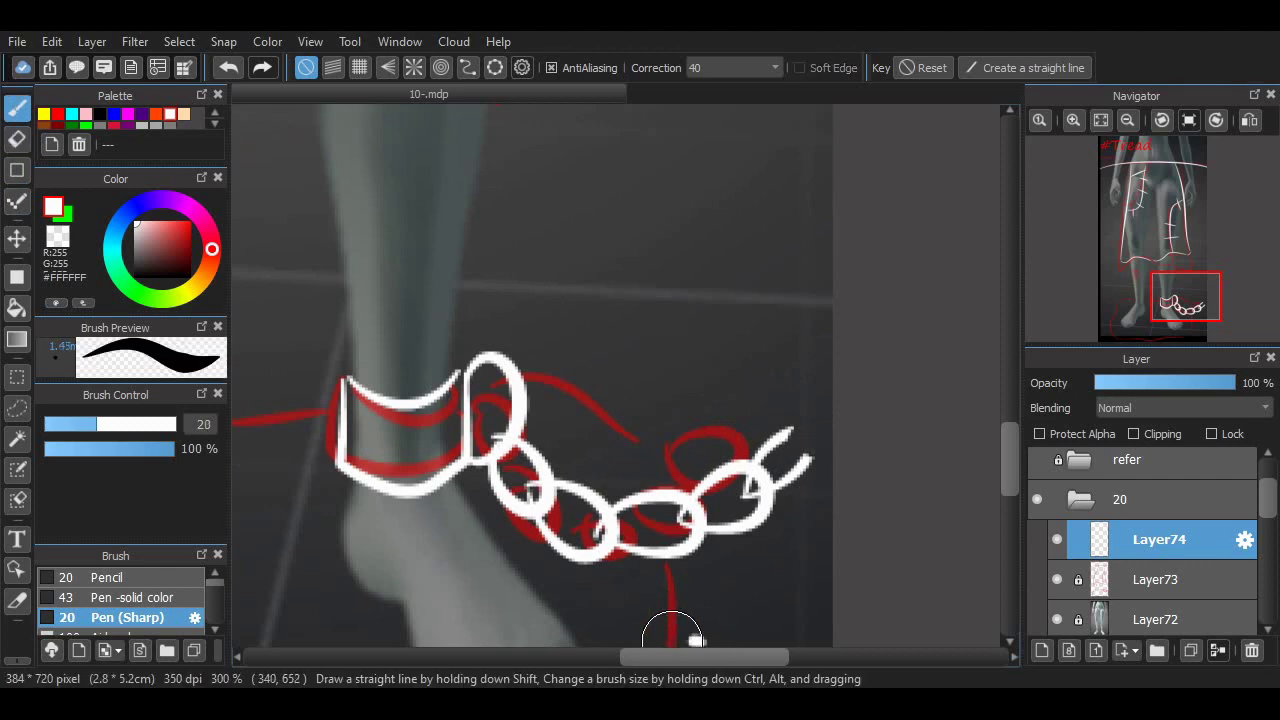
mouse_move(672, 640)
mouse_down()
mouse_move(737, 634)
mouse_move(658, 657)
mouse_move(686, 657)
mouse_up()
key(ctrl+z)
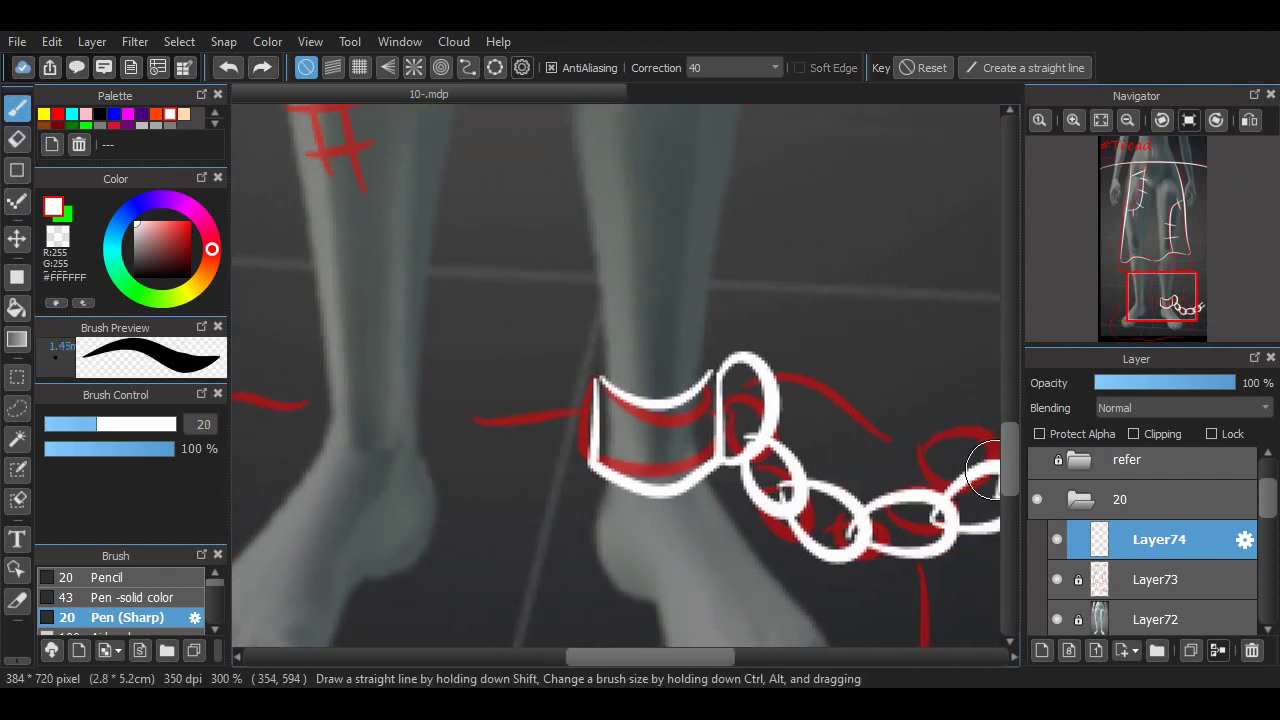
mouse_move(1010, 460)
mouse_down()
mouse_move(1010, 419)
mouse_move(1010, 451)
mouse_up()
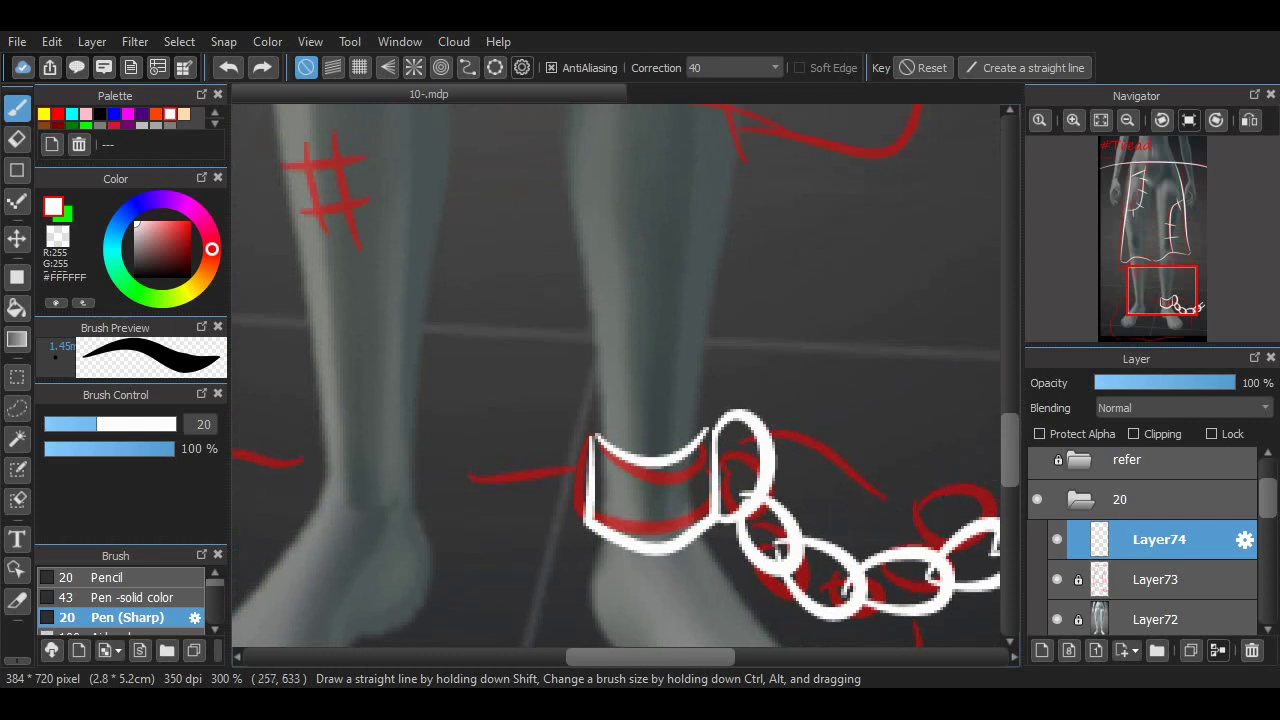
scroll(616, 376, left, 2)
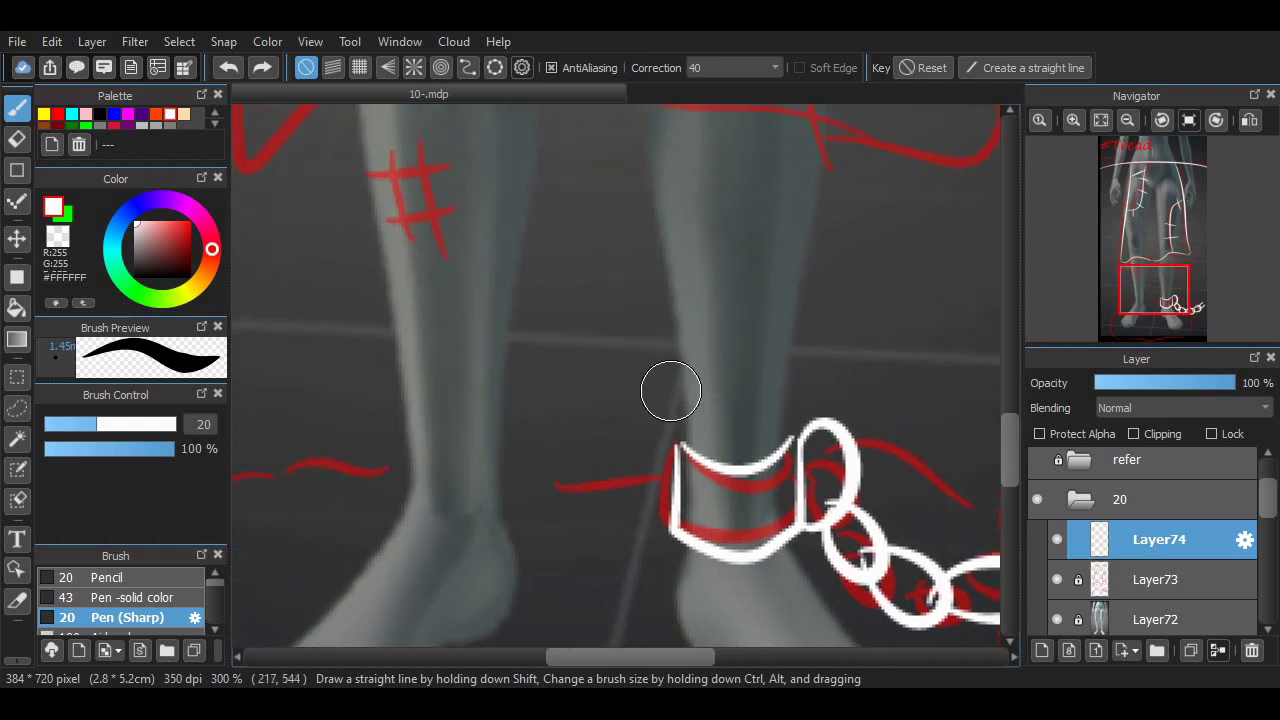
mouse_move(400, 478)
mouse_down()
mouse_move(474, 506)
mouse_move(426, 486)
mouse_move(505, 488)
mouse_up()
key(ctrl+z)
key(ctrl+z)
Outline the lower right leg with two white lines running from the skirt hem down to the ankle cuff.
scroll(900, 400, up, 2)
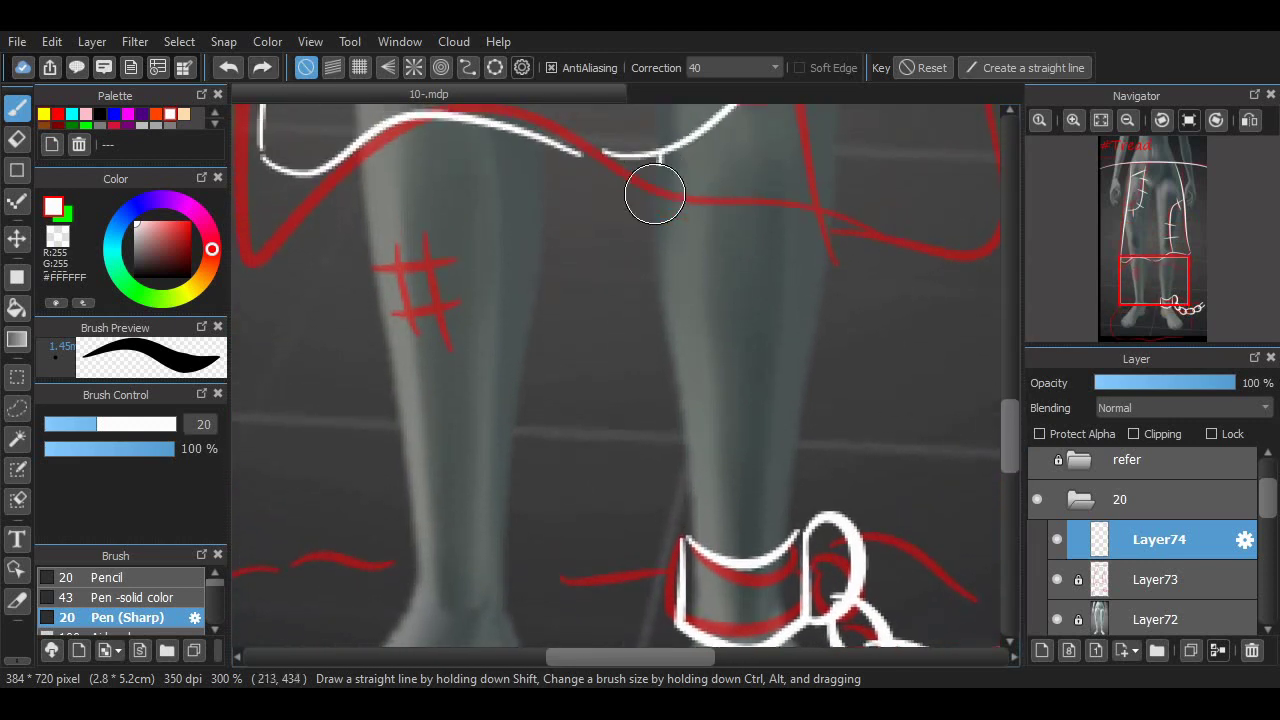
drag(655, 193, 686, 540)
scroll(808, 175, up, 3)
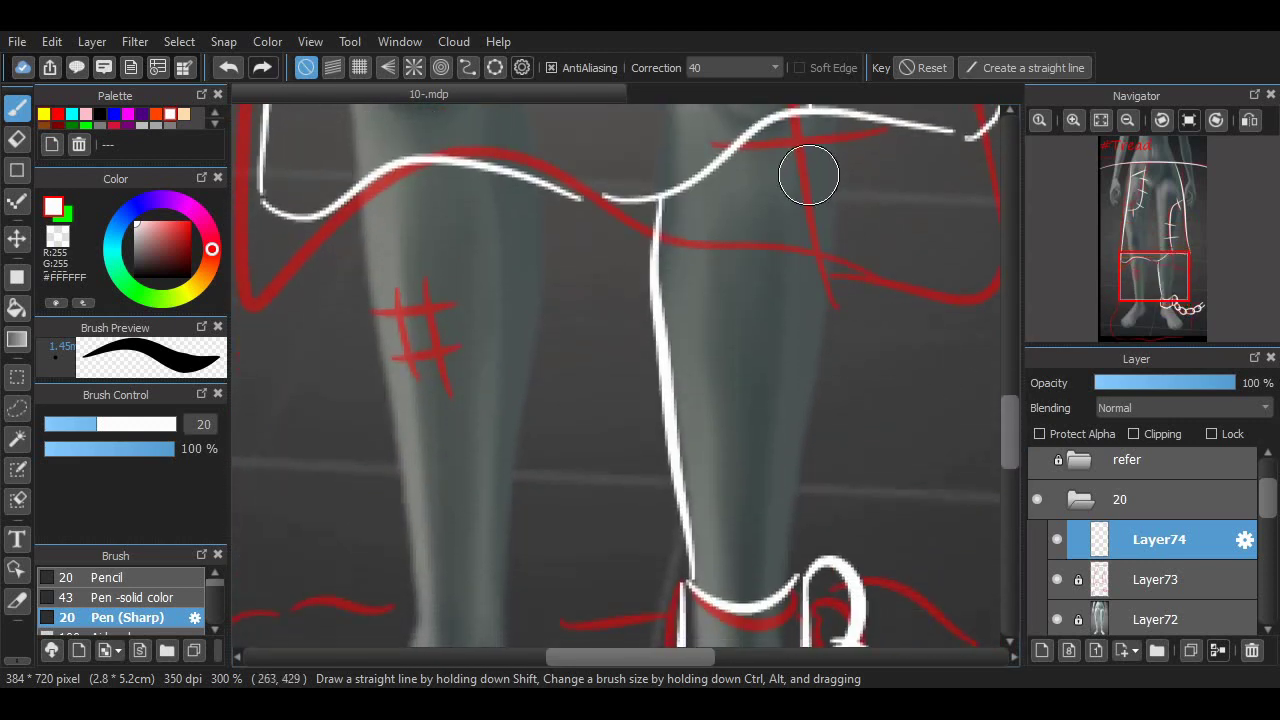
mouse_move(828, 120)
mouse_down()
mouse_move(847, 170)
mouse_move(801, 504)
mouse_move(783, 541)
mouse_up()
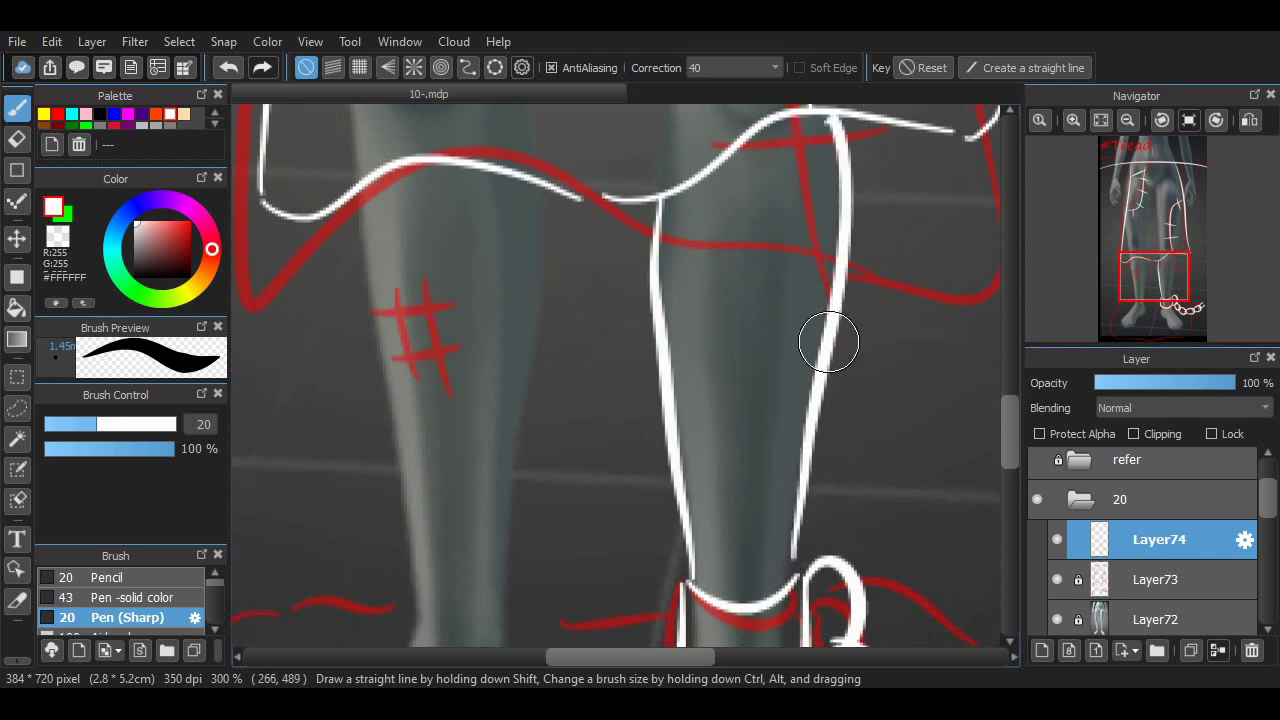
key(ctrl+z)
mouse_move(818, 115)
mouse_down()
mouse_move(771, 549)
mouse_move(810, 551)
mouse_move(795, 575)
mouse_move(792, 552)
mouse_move(797, 604)
mouse_up()
key(ctrl+z)
key(ctrl+z)
mouse_move(790, 559)
mouse_down()
mouse_move(809, 587)
mouse_move(796, 564)
mouse_move(802, 573)
mouse_move(764, 603)
mouse_move(686, 595)
mouse_up()
key(ctrl+z)
key(ctrl+z)
Draw a curved white band across the left ankle and a short string extending outward from its outer end.
scroll(719, 630, down, 5)
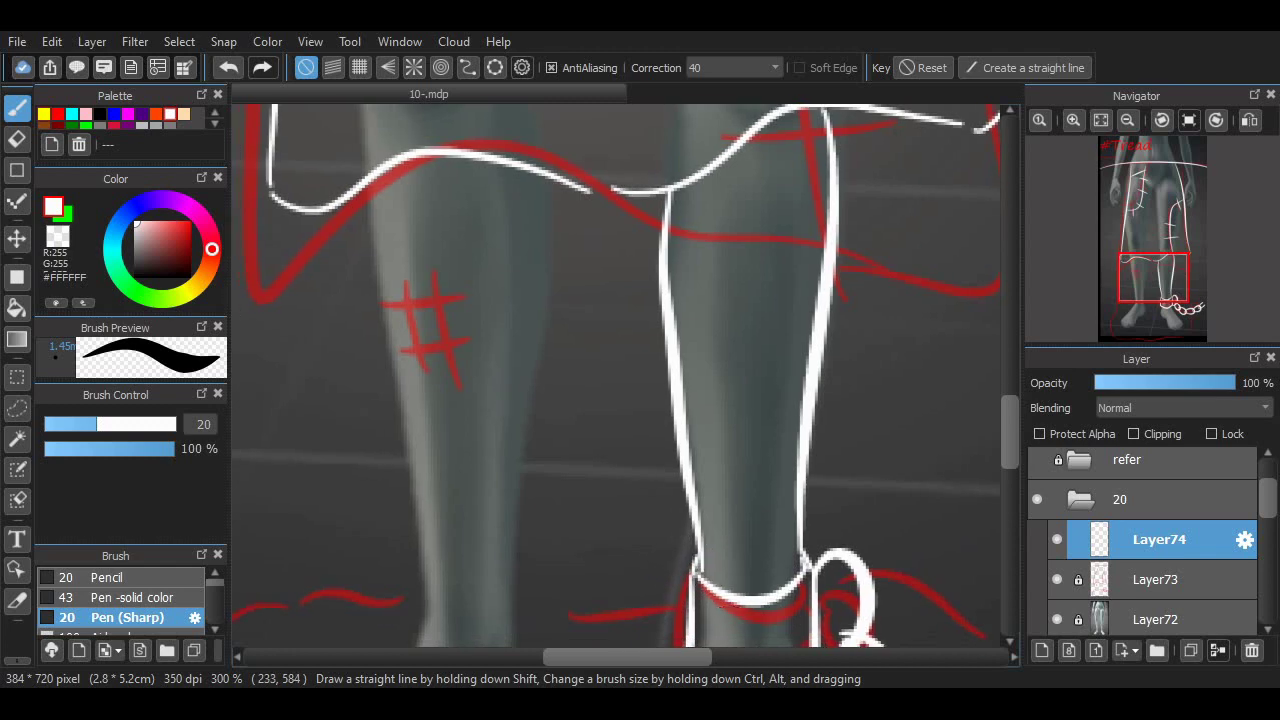
scroll(654, 632, up, 6)
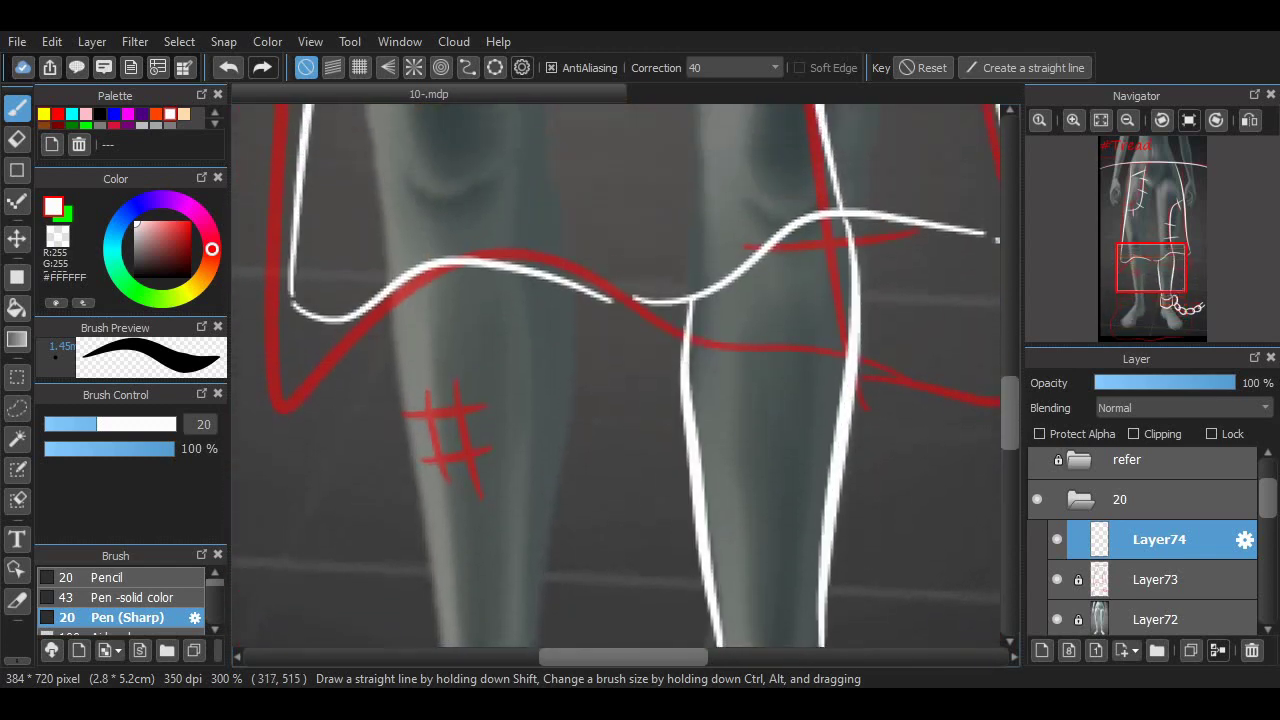
scroll(654, 632, down, 6)
scroll(654, 632, up, 2)
scroll(654, 632, left, 3)
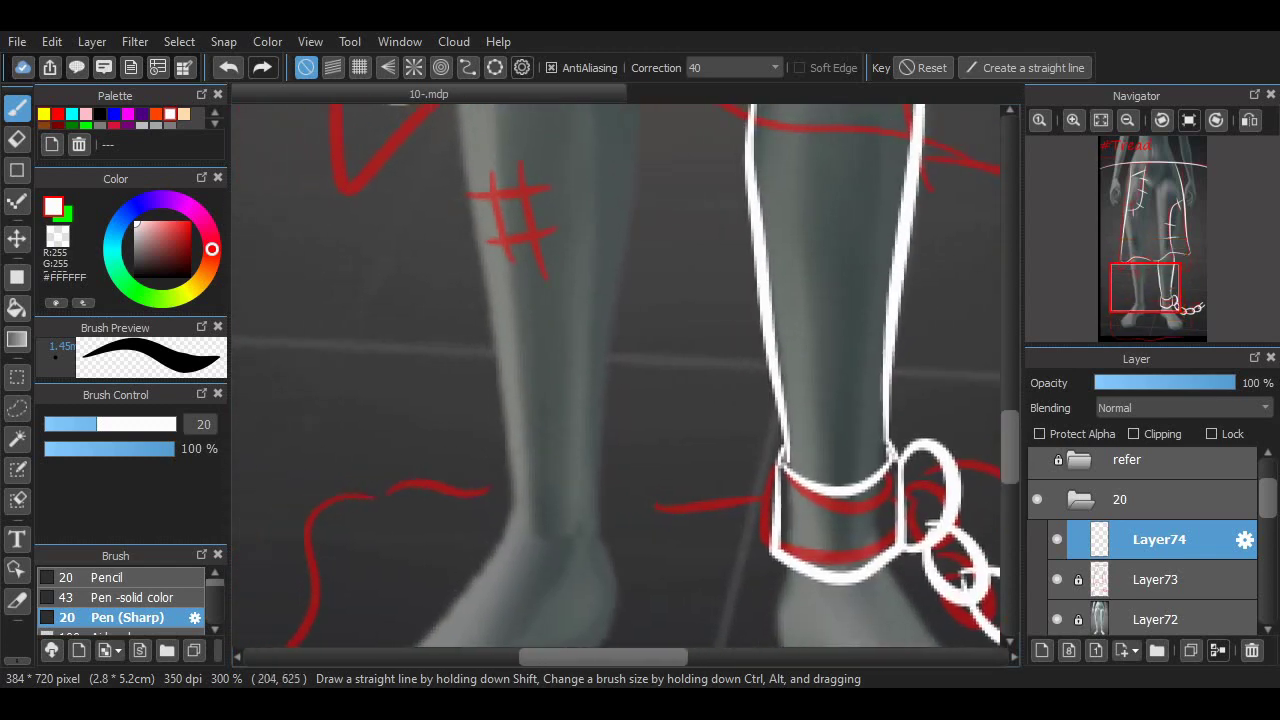
mouse_move(600, 497)
mouse_down()
mouse_move(636, 529)
mouse_move(698, 497)
mouse_up()
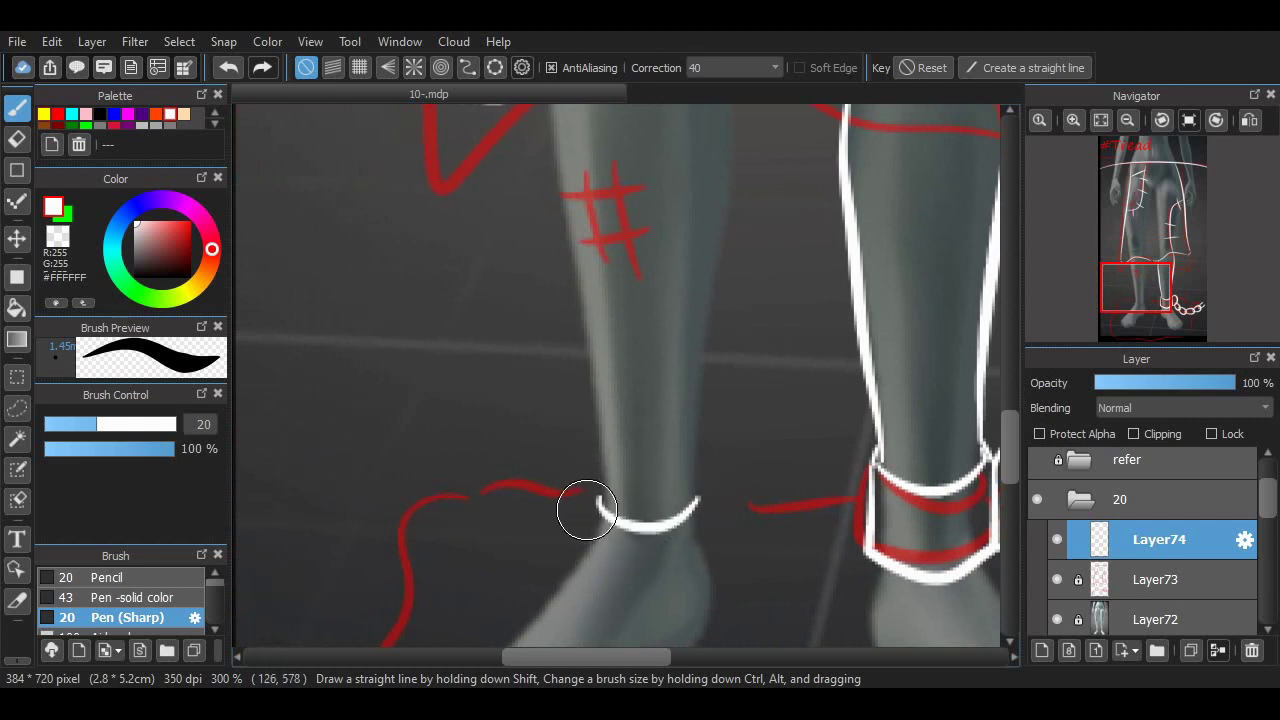
drag(606, 500, 517, 463)
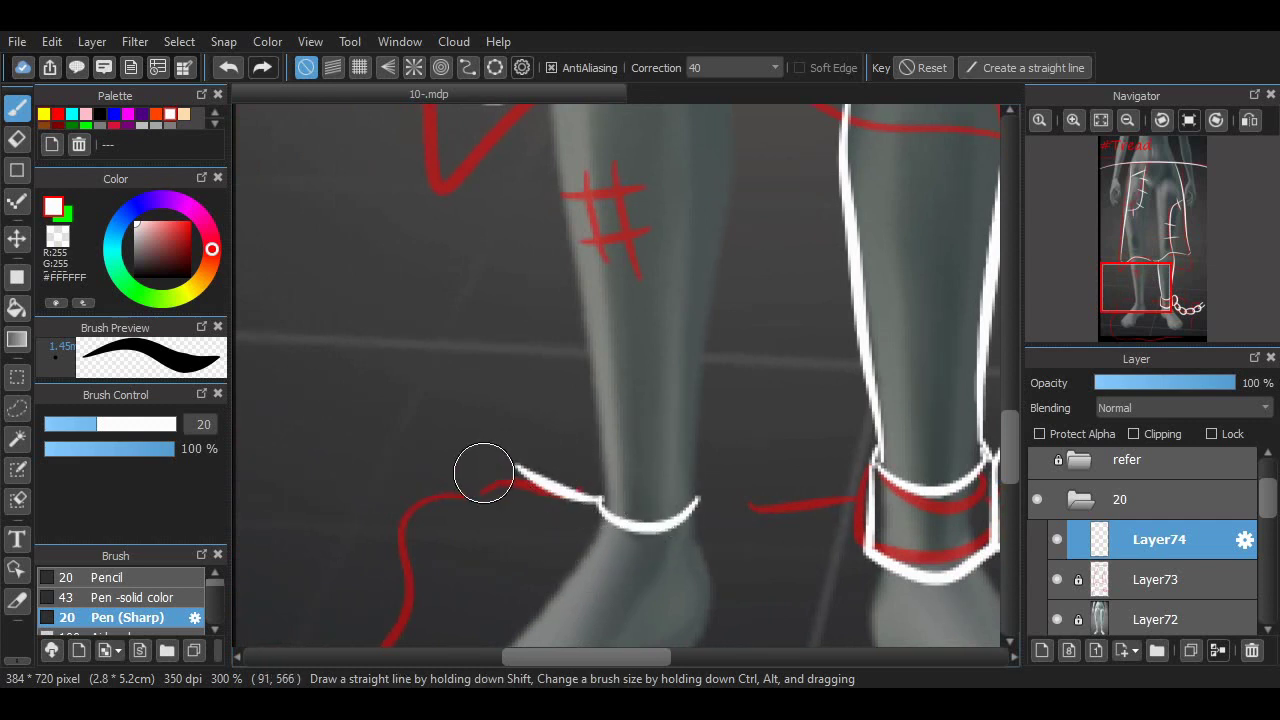
scroll(543, 623, left, 4)
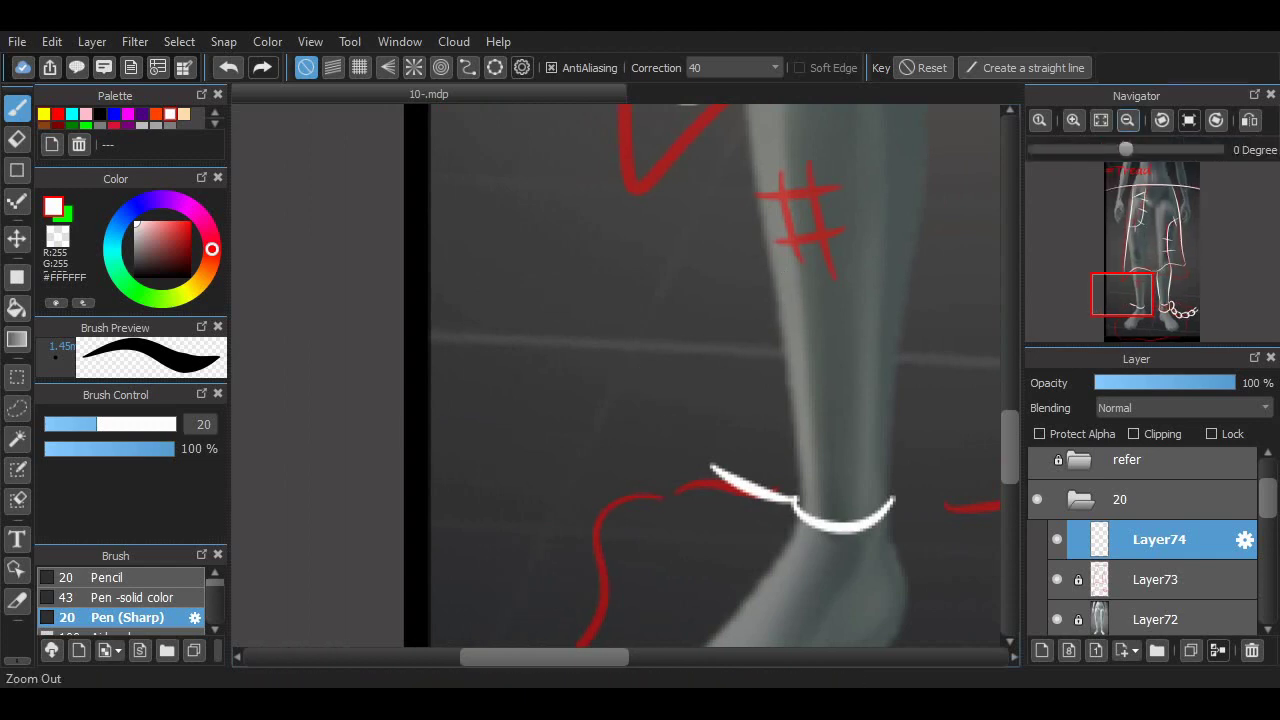
Handwrite the number 20 in white beyond the free end of the left ankle's string.
click(1127, 119)
mouse_move(1162, 119)
click(1216, 120)
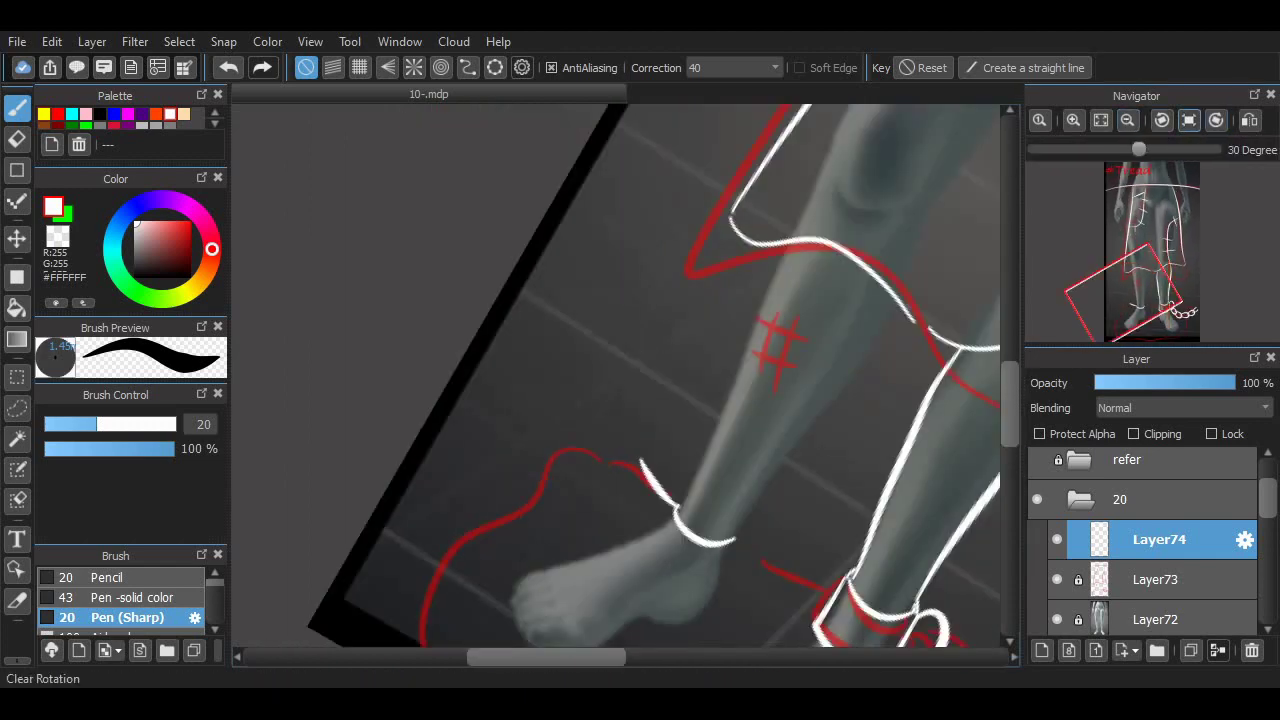
click(1162, 120)
click(1162, 120)
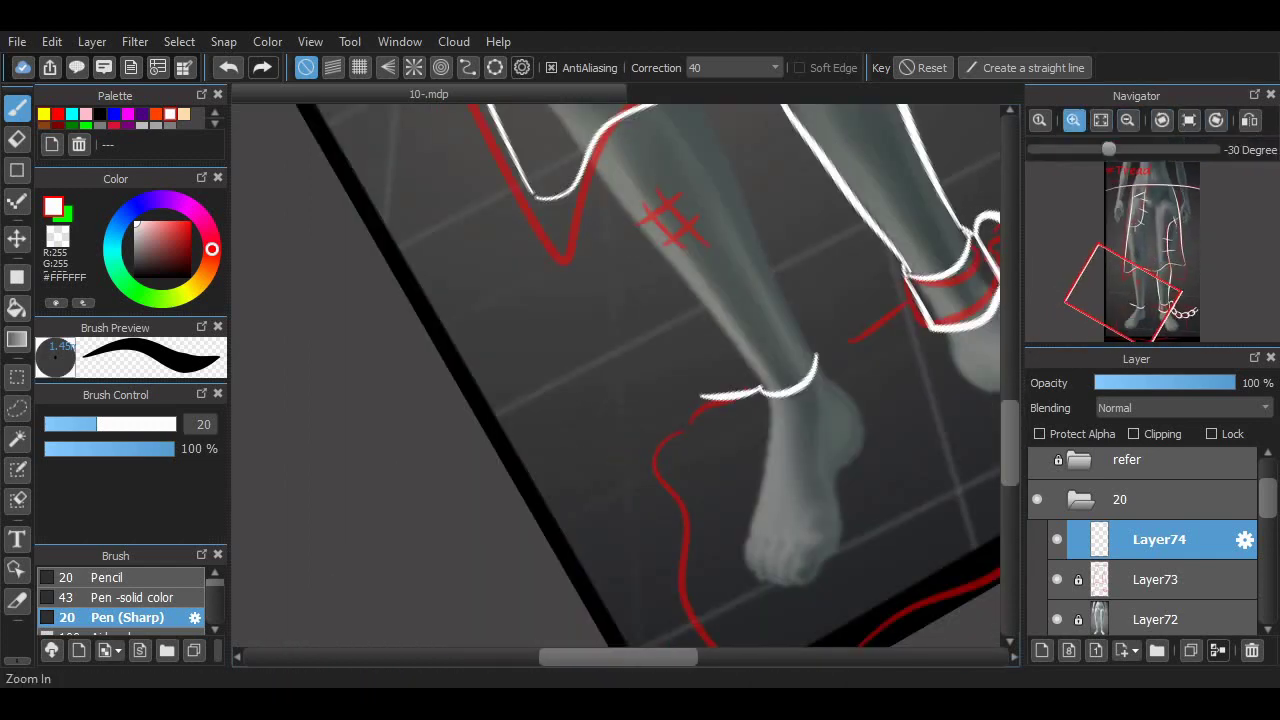
click(1074, 120)
click(1074, 120)
mouse_move(603, 383)
mouse_down()
mouse_move(624, 418)
mouse_move(682, 431)
mouse_up()
mouse_move(688, 360)
mouse_down()
mouse_move(726, 368)
mouse_move(664, 397)
mouse_move(675, 388)
mouse_move(650, 387)
mouse_move(668, 438)
mouse_up()
key(ctrl+z)
key(ctrl+z)
click(1127, 120)
key(ctrl+z)
key(ctrl+z)
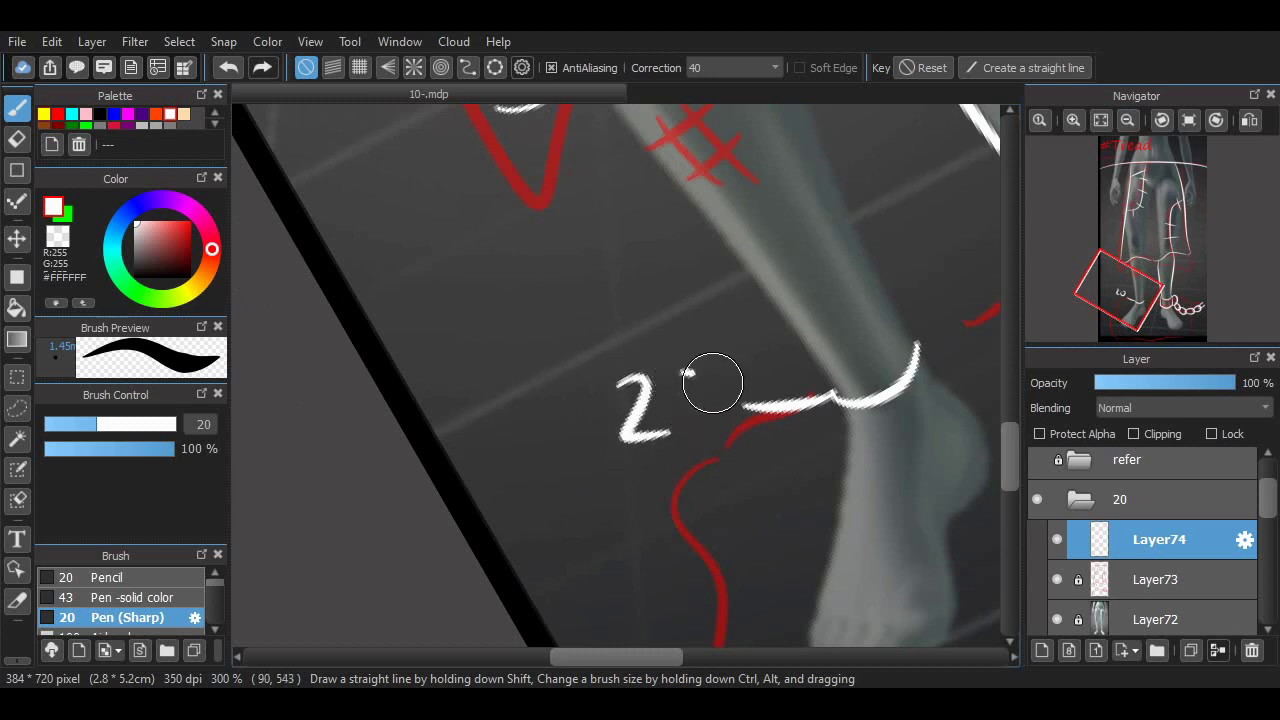
drag(712, 383, 685, 375)
Enclose the 20 in a white tag outline that tapers to meet the ankle string.
drag(746, 404, 593, 449)
key(ctrl+z)
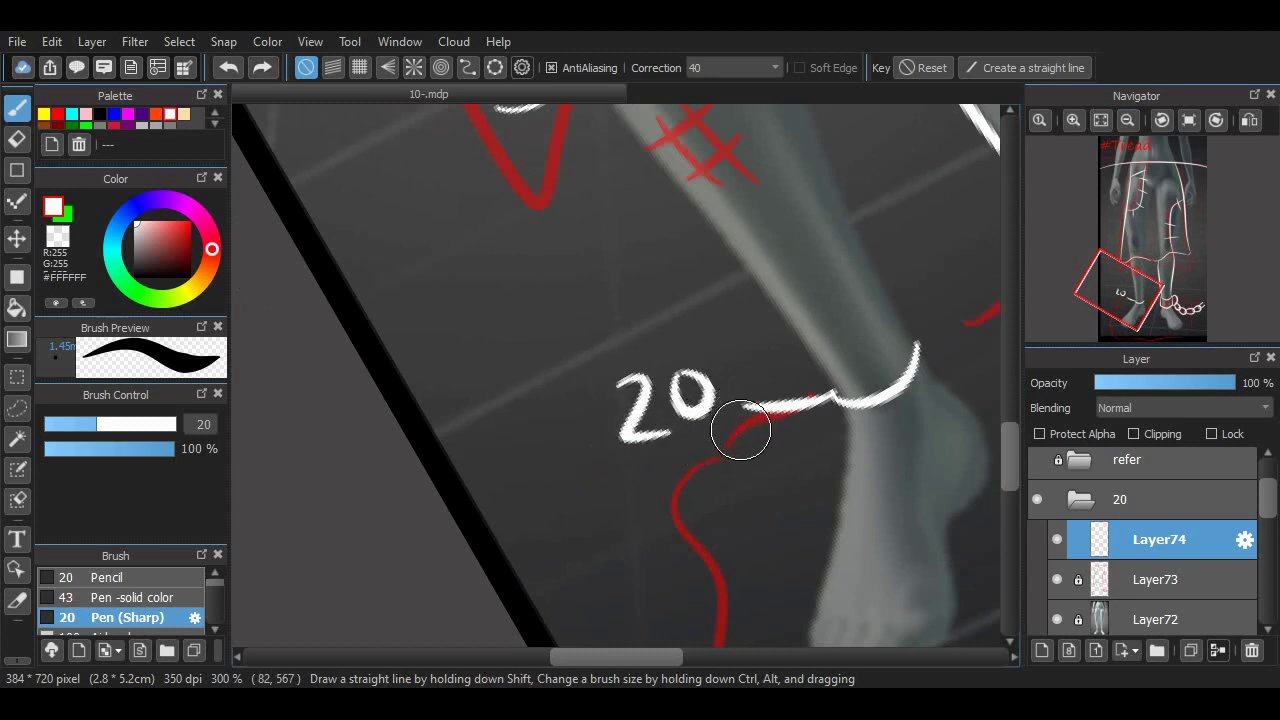
mouse_move(741, 430)
mouse_down()
mouse_move(613, 457)
mouse_move(611, 353)
mouse_move(700, 347)
mouse_move(748, 404)
mouse_up()
drag(628, 657, 674, 657)
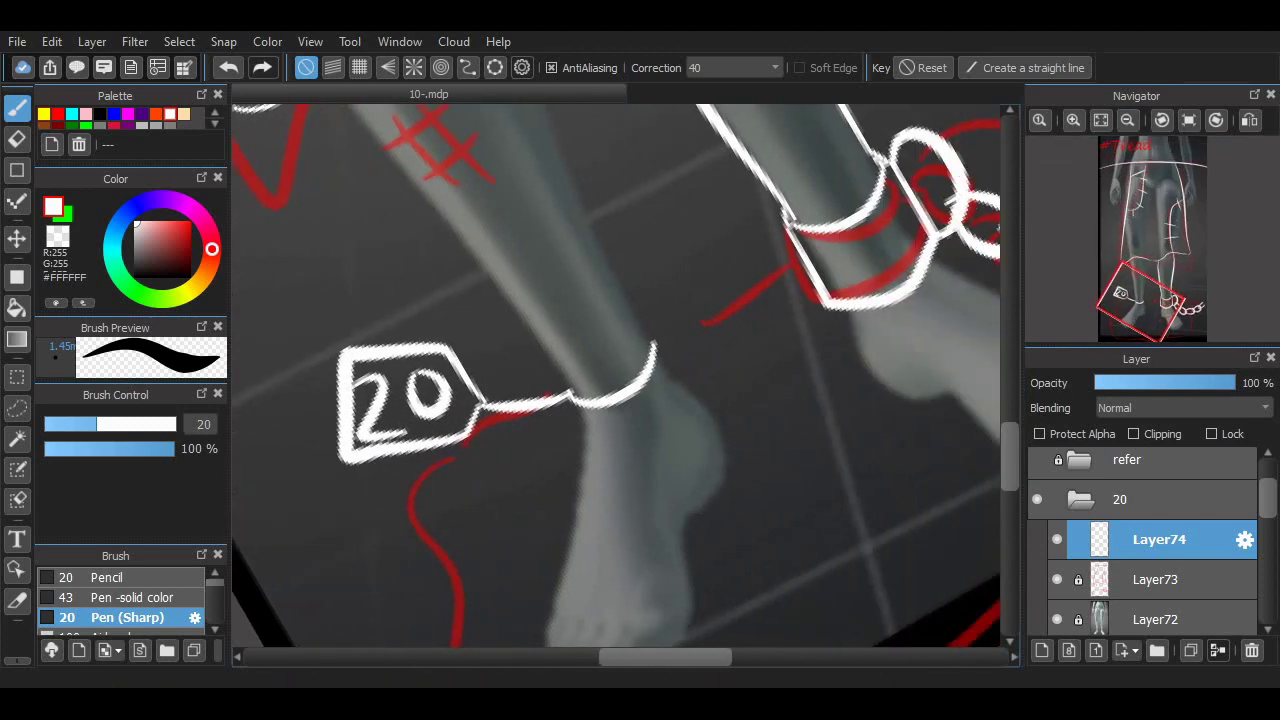
click(1189, 120)
Outline both sides of the lower left leg from hem to ankle band and erase the overshoot at the hem.
scroll(950, 420, up, 5)
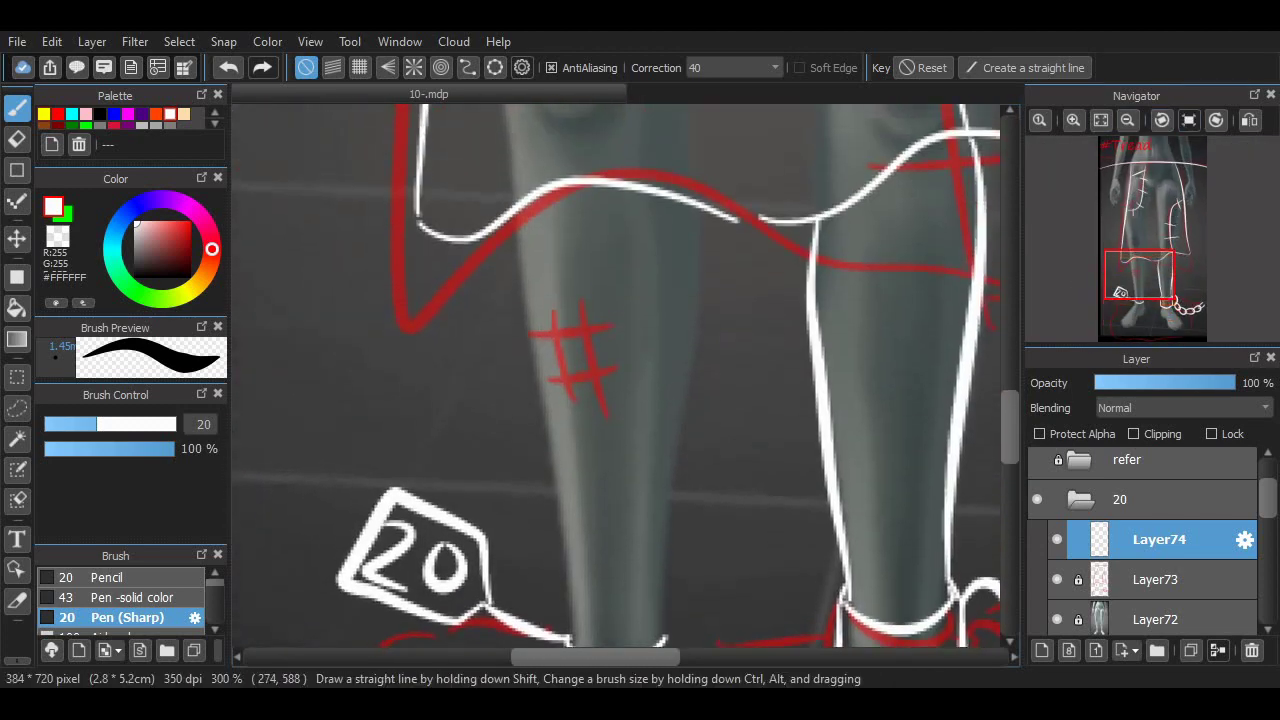
mouse_move(658, 187)
mouse_down()
mouse_move(676, 342)
mouse_move(661, 622)
mouse_up()
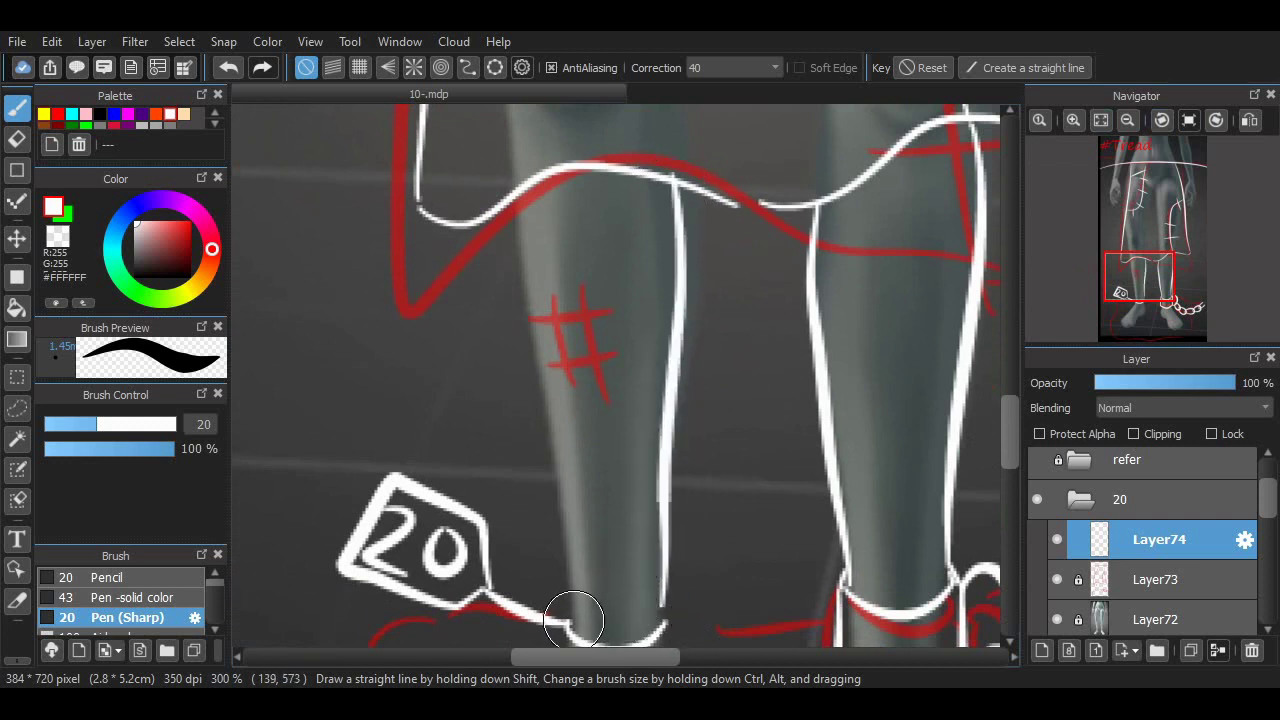
mouse_move(574, 620)
mouse_down()
mouse_move(579, 517)
mouse_move(546, 342)
mouse_move(549, 182)
mouse_up()
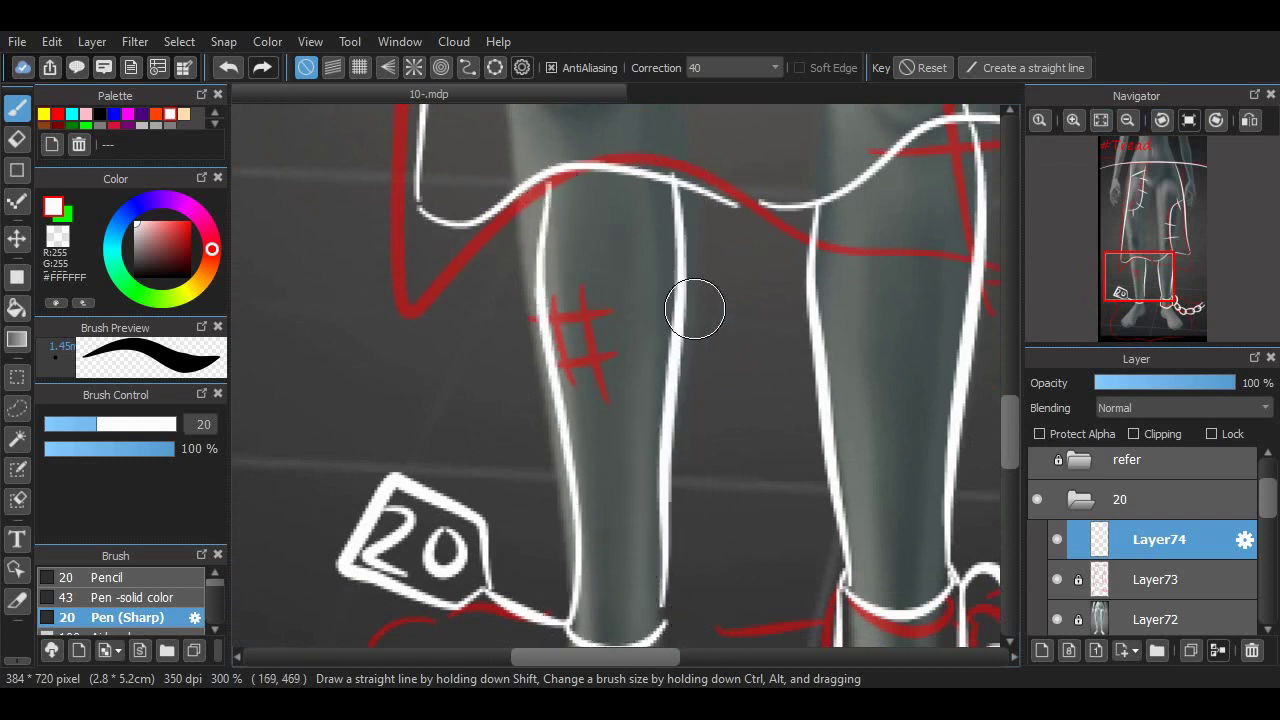
key(e)
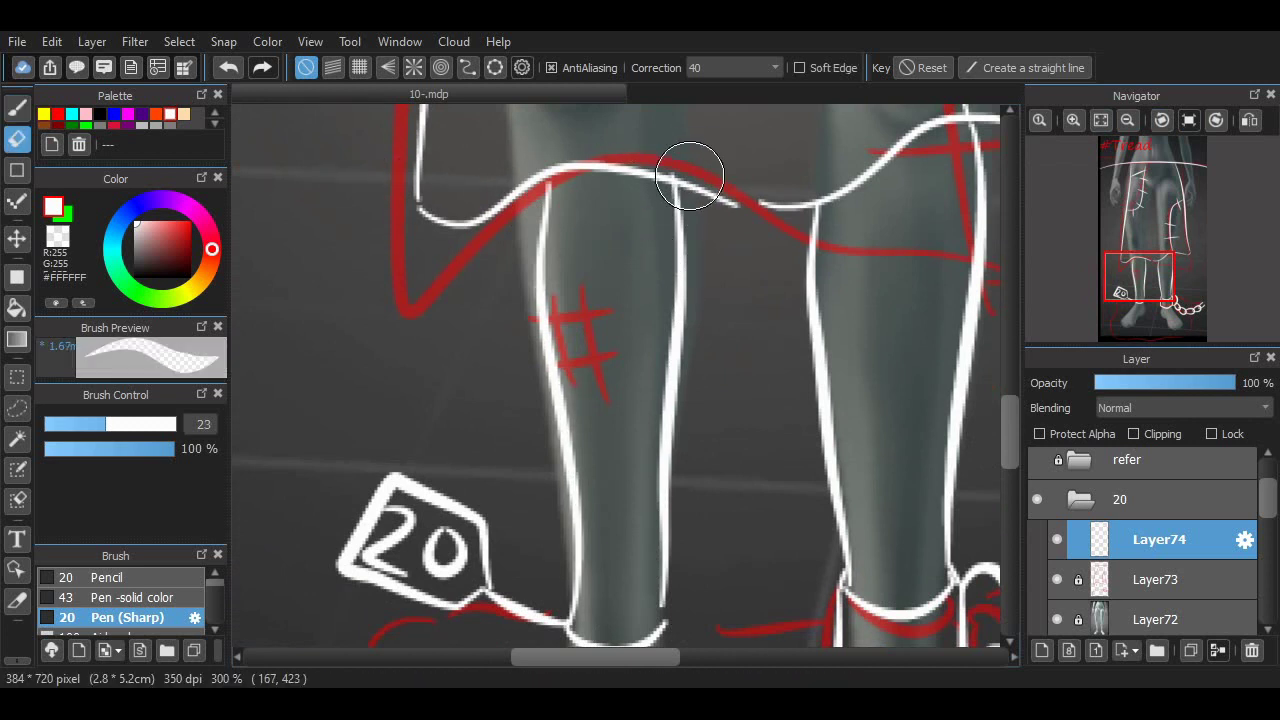
key(p)
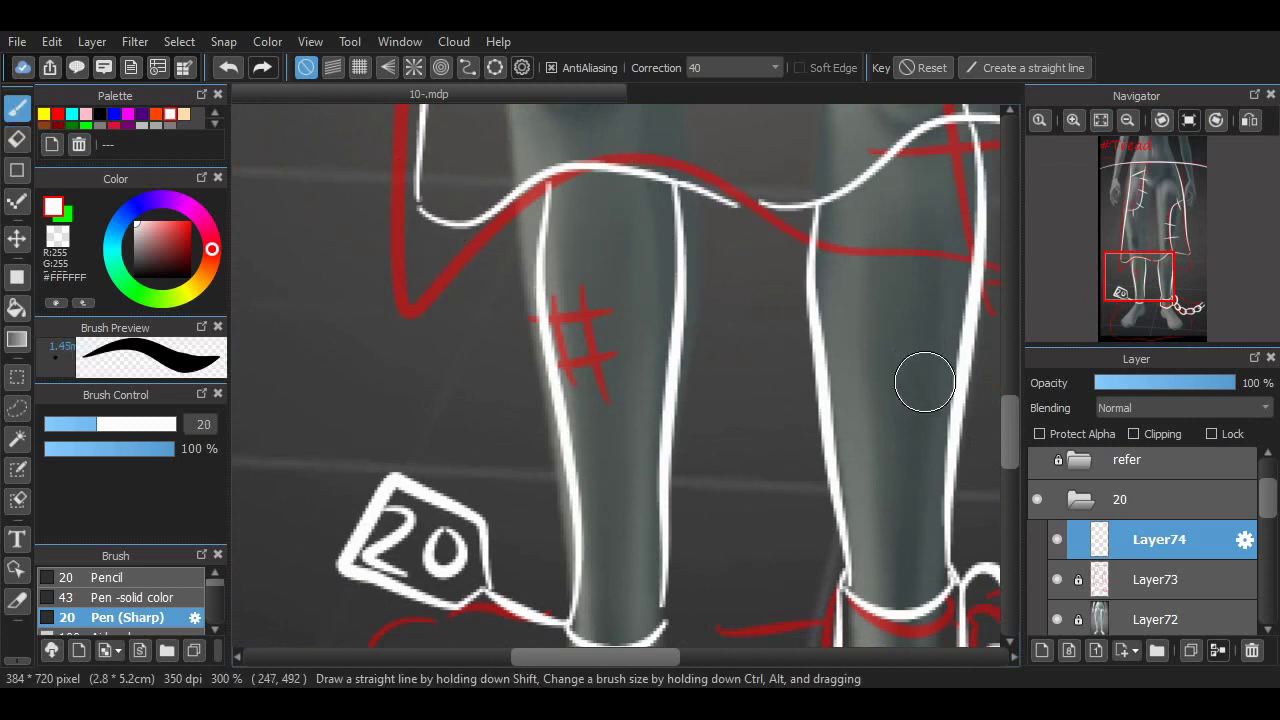
Draw a white stitch mark on the left shin's inner edge, with two short slanted strokes crossed by a longer line.
mouse_move(1009, 425)
mouse_down()
mouse_move(1009, 401)
mouse_move(1009, 420)
mouse_up()
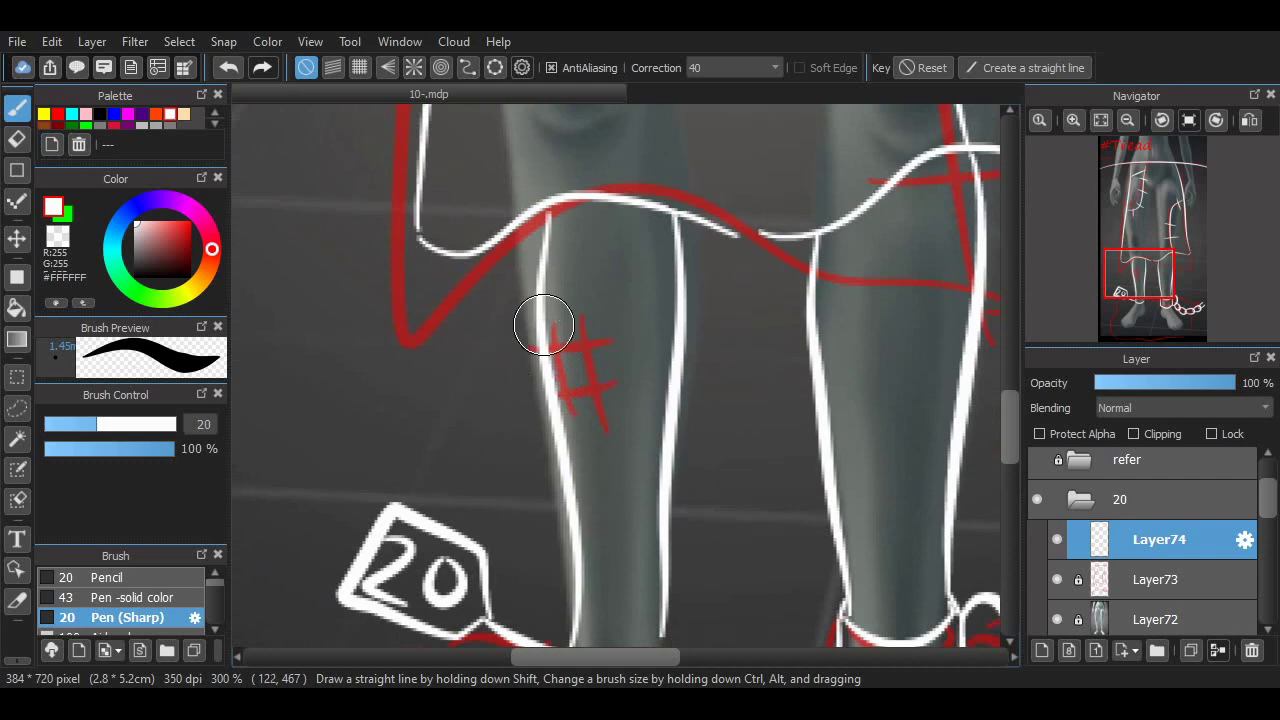
scroll(914, 323, up, 6)
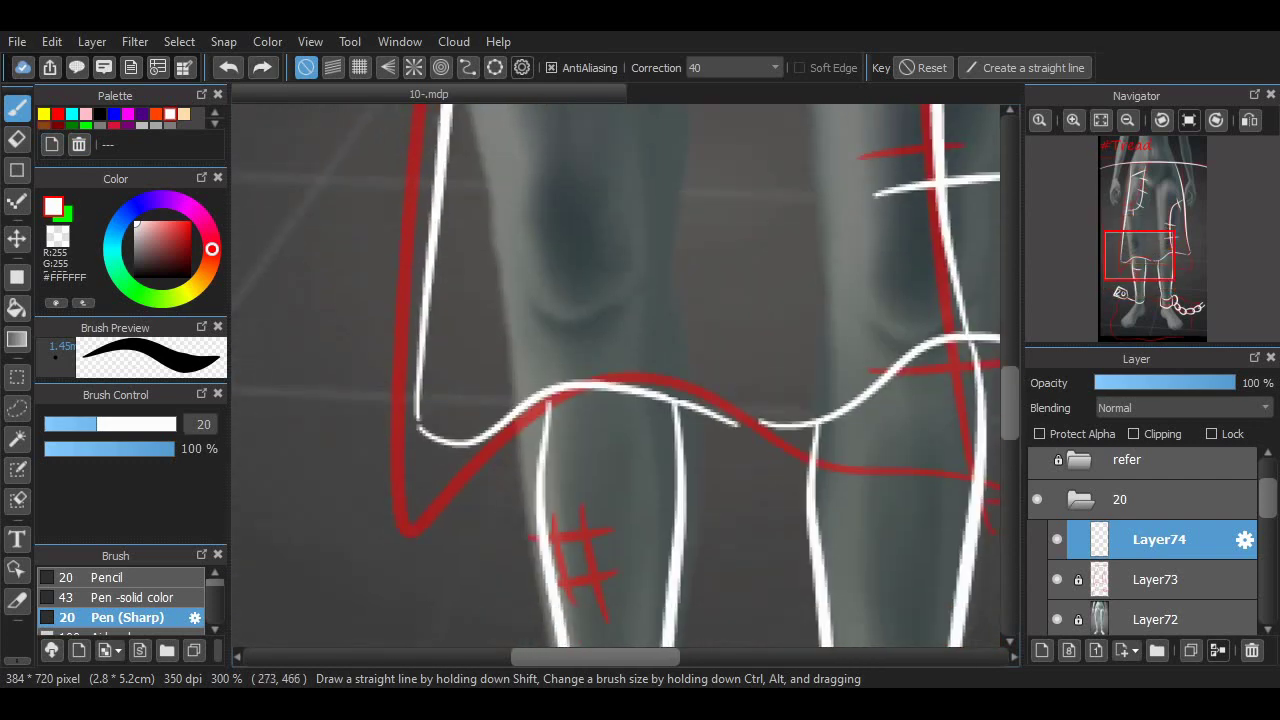
scroll(609, 400, down, 6)
drag(608, 437, 655, 420)
drag(620, 500, 660, 483)
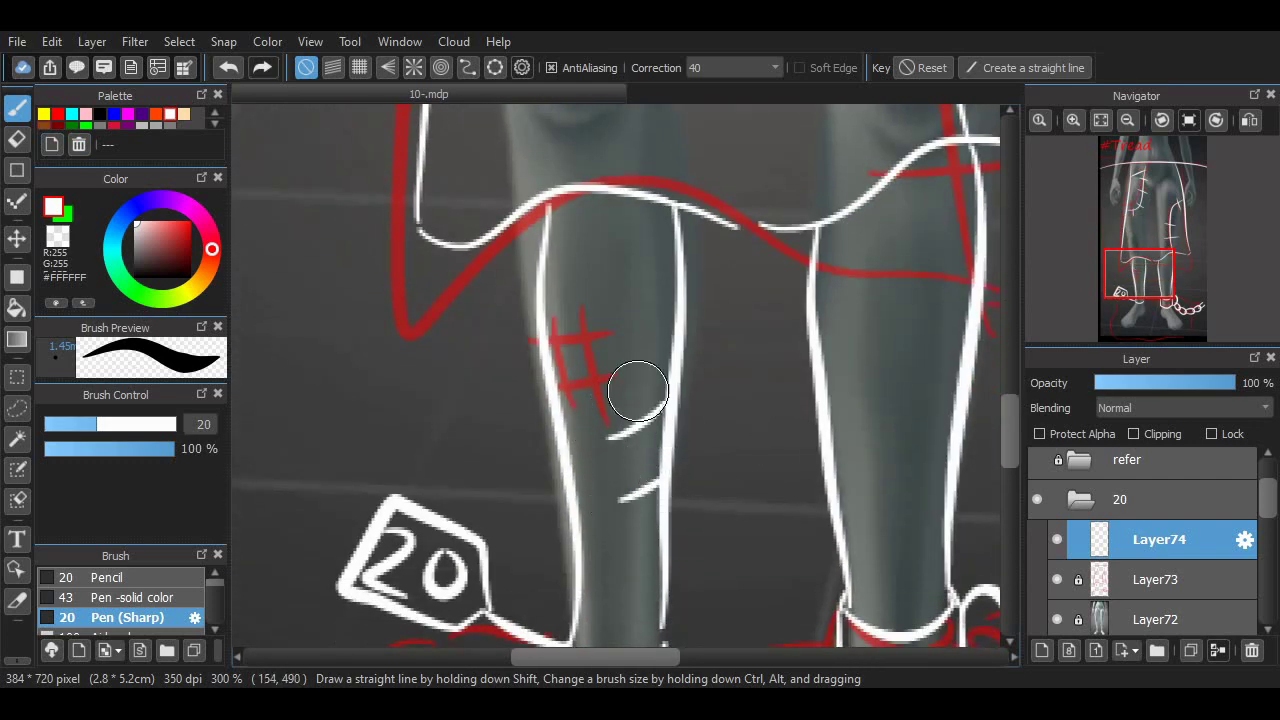
drag(638, 391, 660, 514)
key(ctrl+z)
drag(634, 406, 677, 526)
key(ctrl+z)
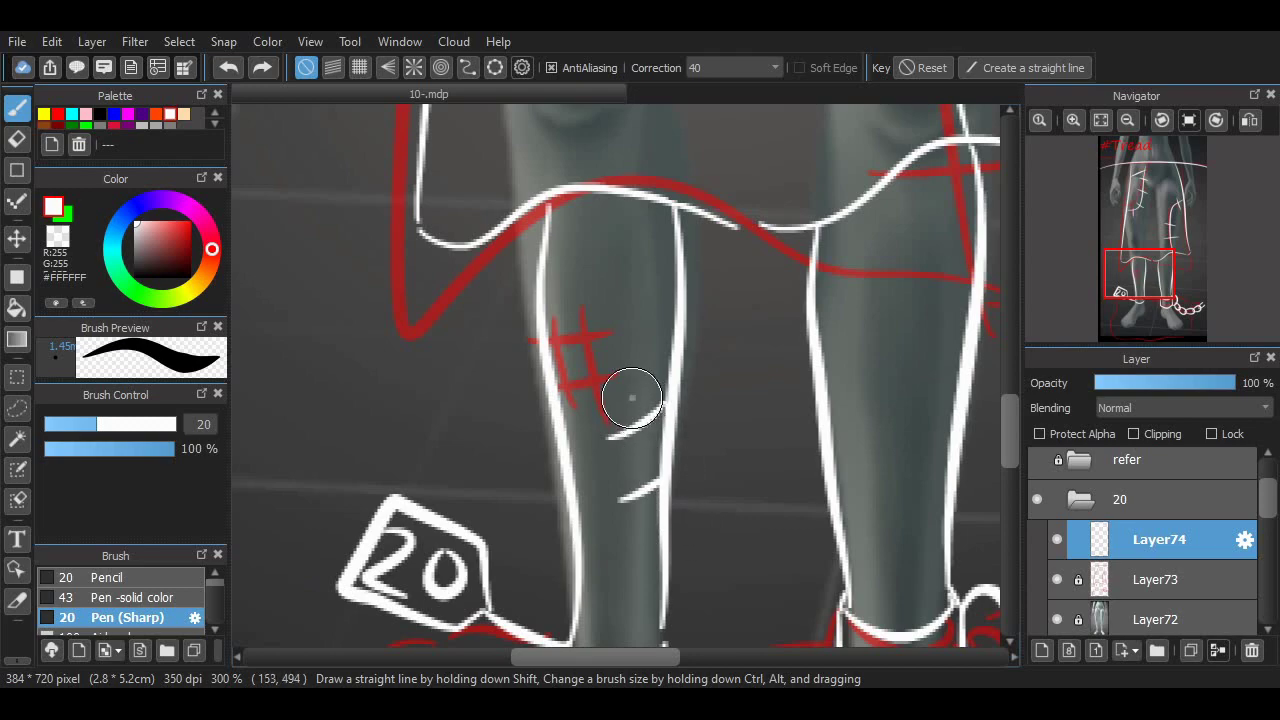
drag(631, 398, 659, 495)
Outline the left foot's heel in white from the ankle band around to the start of the arch.
mouse_move(1010, 428)
mouse_down()
mouse_move(1010, 484)
mouse_move(1010, 253)
mouse_move(1010, 506)
mouse_move(1010, 336)
mouse_move(1010, 450)
mouse_up()
scroll(651, 311, down, 5)
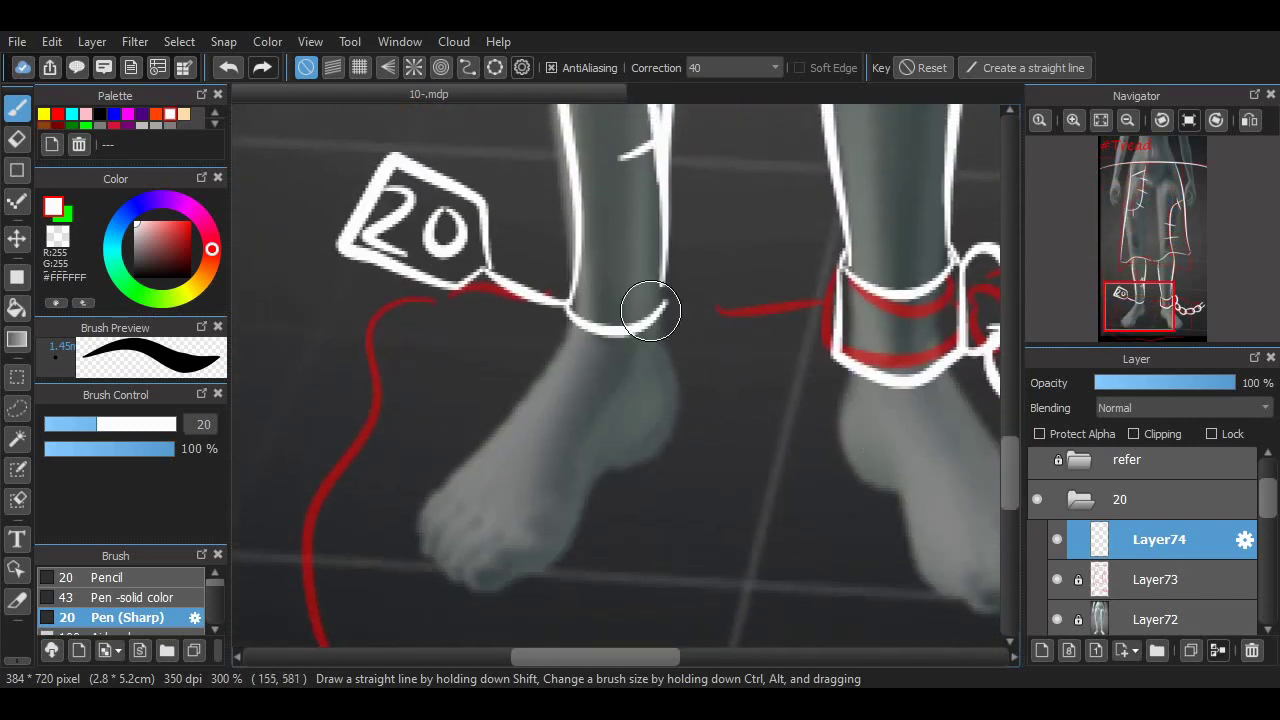
mouse_move(657, 314)
mouse_down()
mouse_move(685, 393)
mouse_move(598, 509)
mouse_up()
key(ctrl+z)
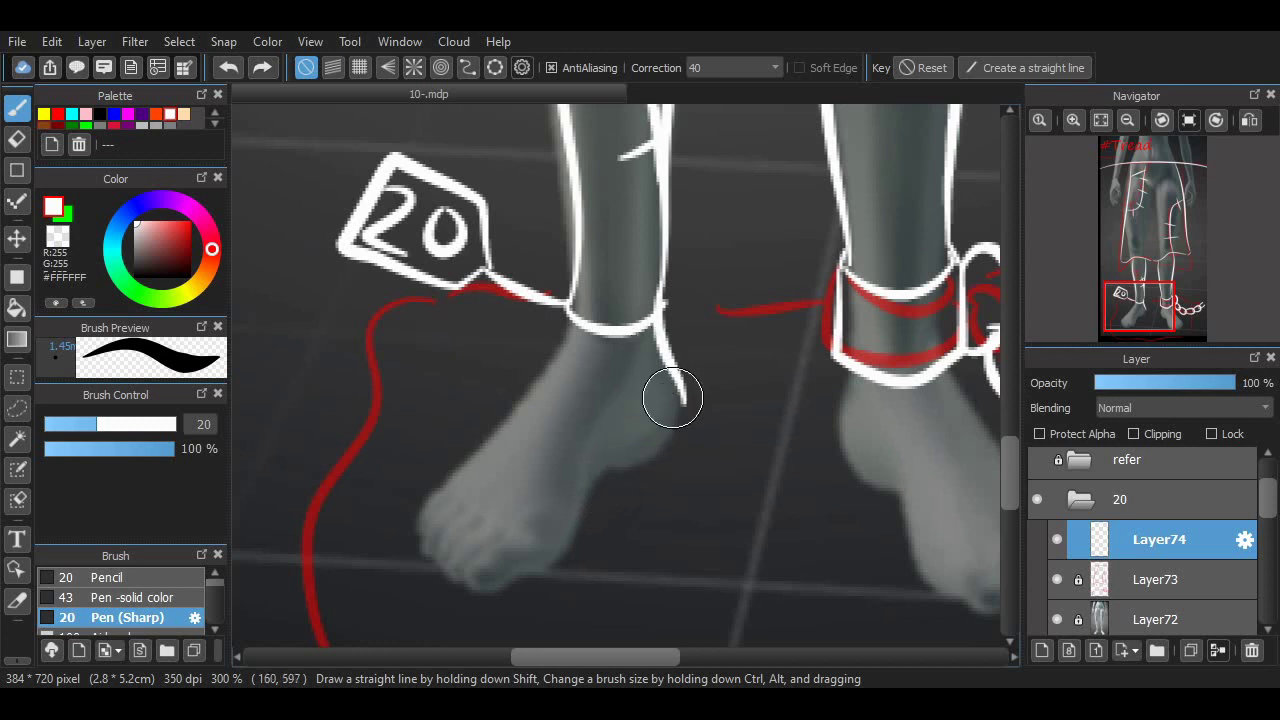
drag(671, 394, 597, 476)
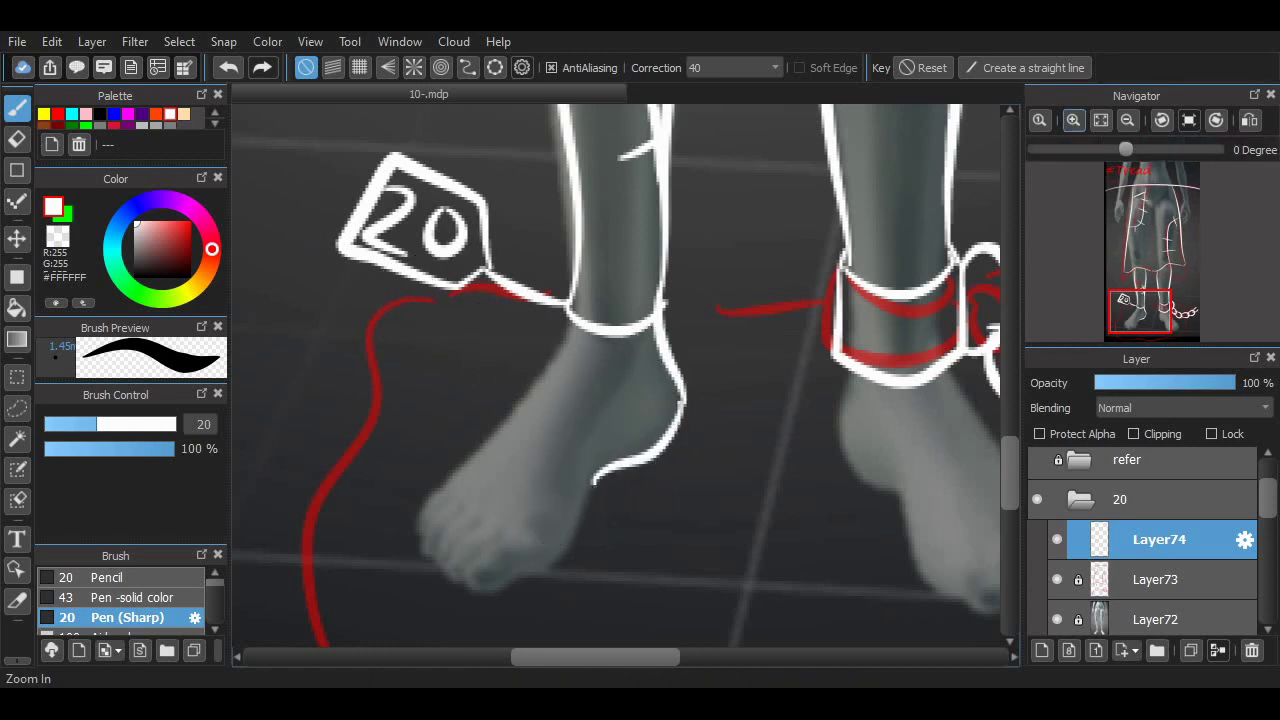
Trace the outer edge of the left foot from the ankle band down to the smallest toe.
click(1073, 120)
drag(1010, 480, 1010, 488)
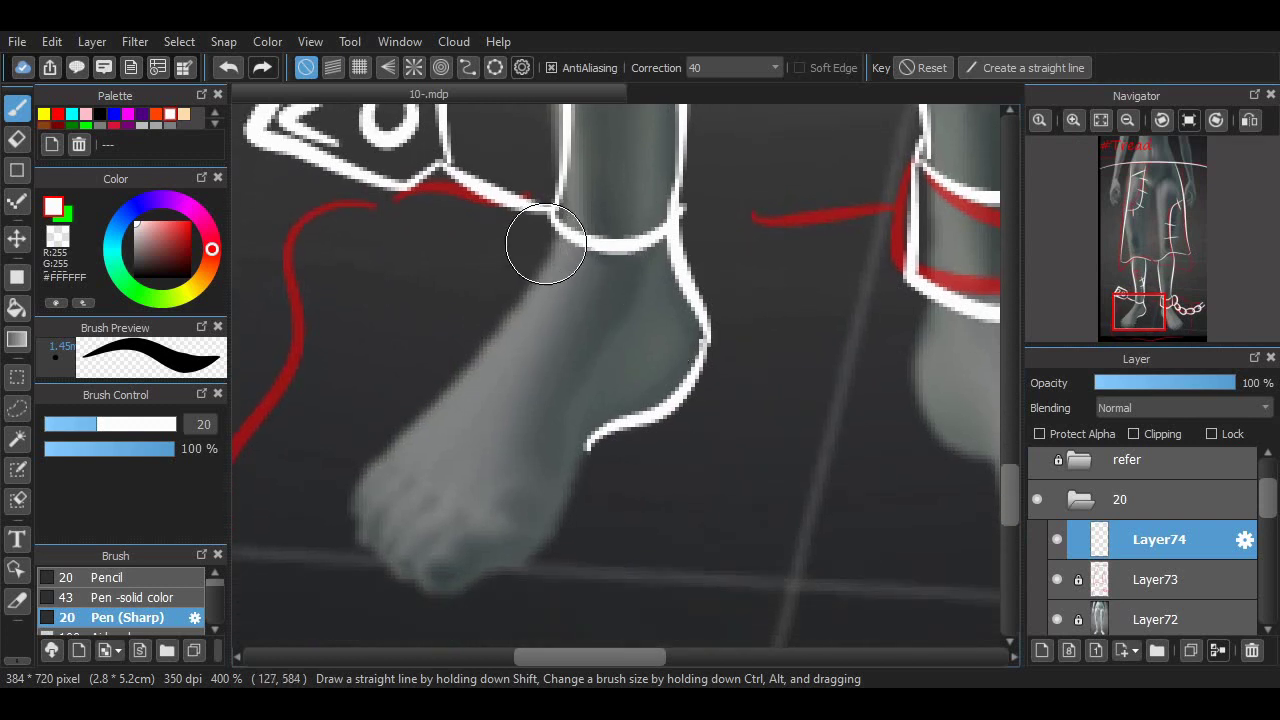
mouse_move(554, 230)
mouse_down()
mouse_move(469, 383)
mouse_move(417, 444)
mouse_up()
key(ctrl+z)
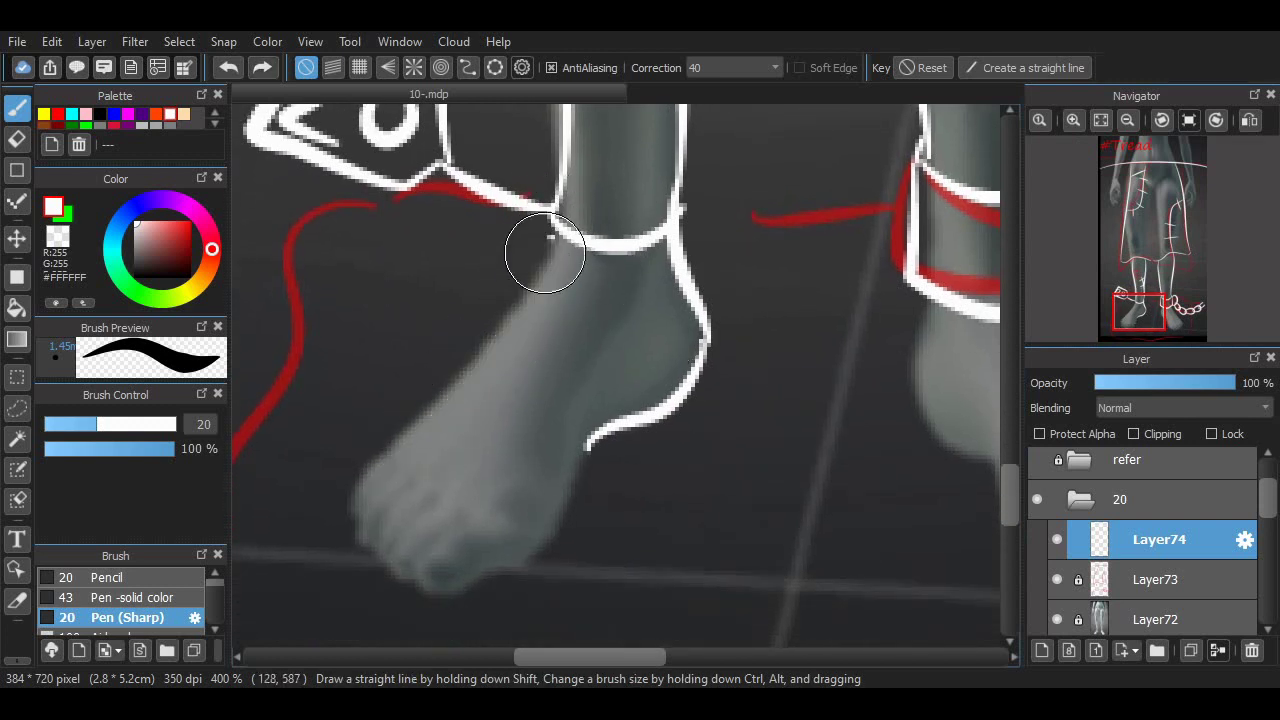
mouse_move(543, 243)
mouse_down()
mouse_move(418, 429)
mouse_move(428, 450)
mouse_move(405, 439)
mouse_move(360, 495)
mouse_move(372, 505)
mouse_move(361, 514)
mouse_move(392, 489)
mouse_move(365, 544)
mouse_up()
key(ctrl+z)
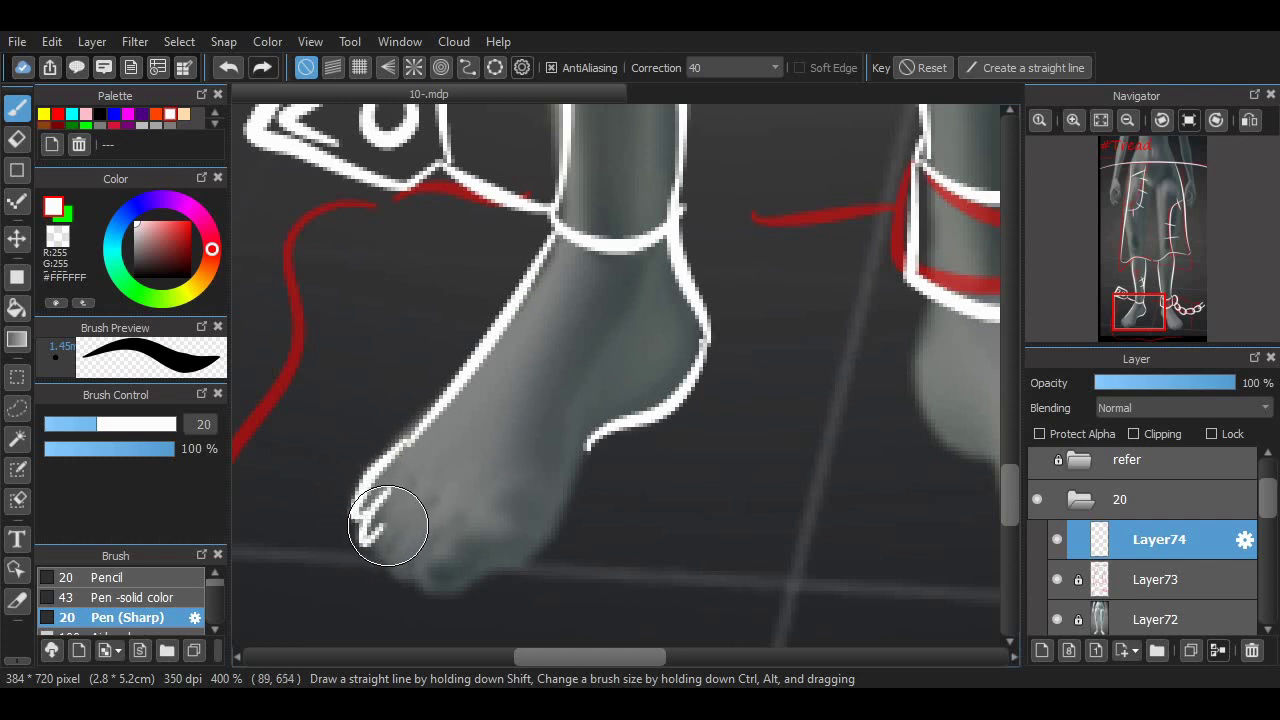
Draw the left foot's next small toes as short curved white strokes beside the smallest toe.
key(ctrl+z)
mouse_move(404, 481)
mouse_down()
mouse_move(370, 510)
mouse_move(412, 498)
mouse_move(389, 559)
mouse_up()
key(ctrl+z)
mouse_move(412, 511)
mouse_down()
mouse_move(391, 533)
mouse_move(394, 568)
mouse_up()
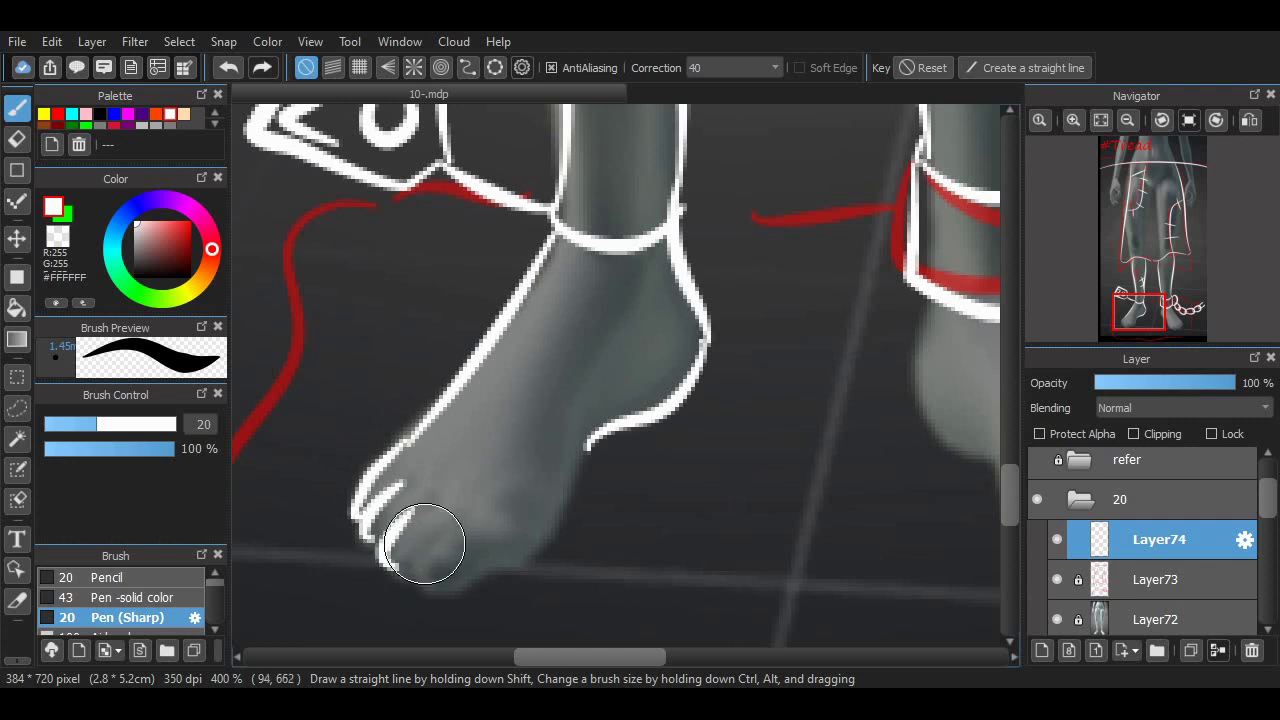
Outline the left foot's big toe and continue the inner edge up to join the heel line.
mouse_move(444, 515)
mouse_down()
mouse_move(401, 556)
mouse_move(430, 596)
mouse_move(474, 583)
mouse_up()
key(ctrl+z)
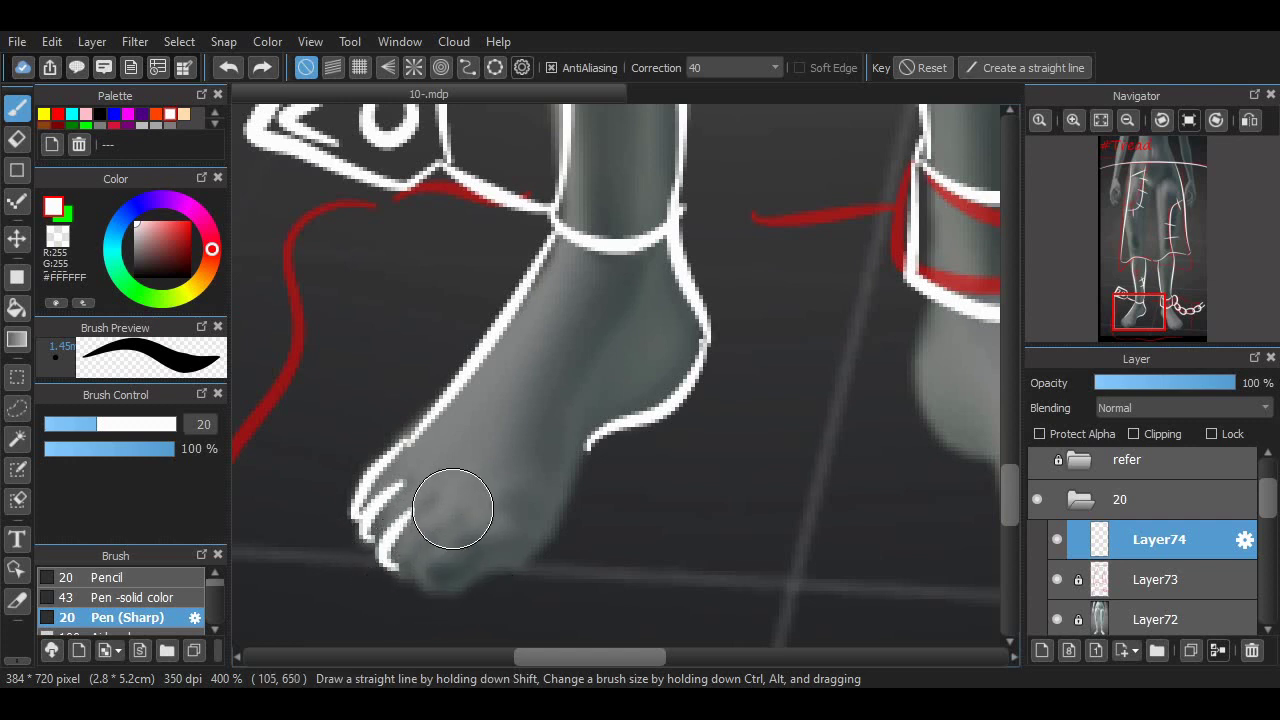
mouse_move(444, 516)
mouse_down()
mouse_move(457, 577)
mouse_move(537, 560)
mouse_move(539, 549)
mouse_move(491, 565)
mouse_move(586, 451)
mouse_up()
key(ctrl+z)
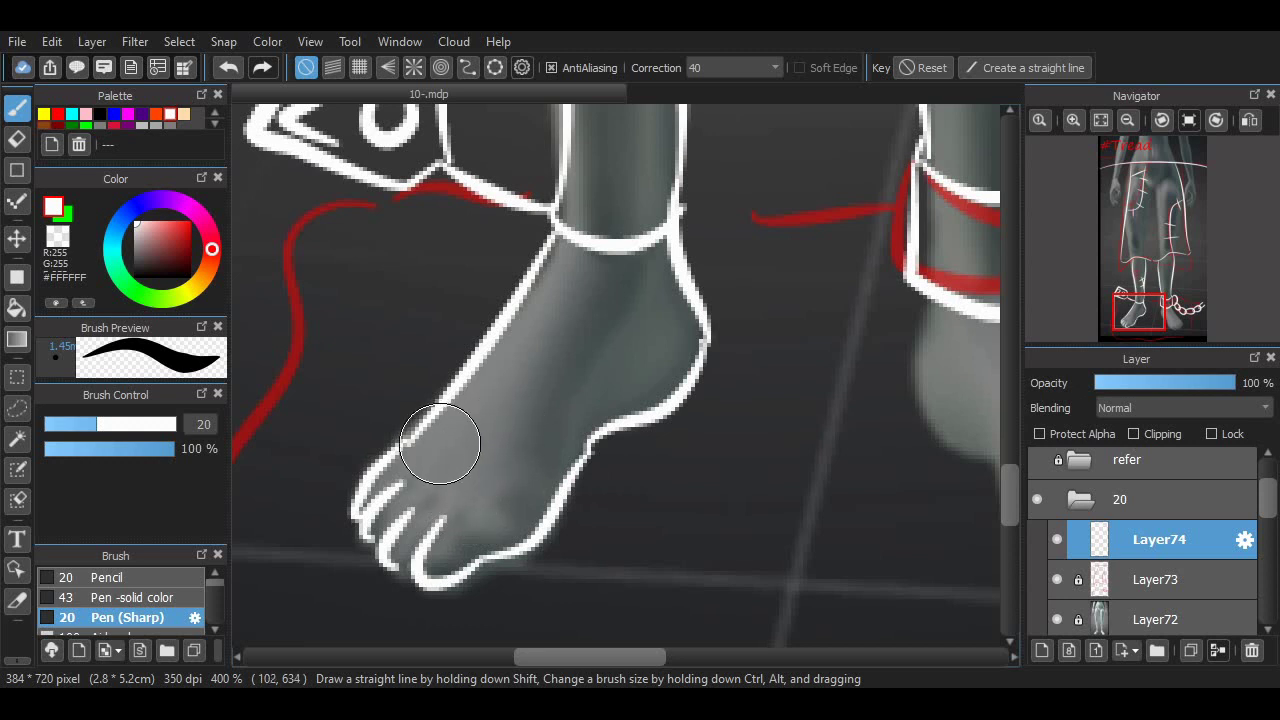
drag(440, 446, 540, 481)
key(ctrl+z)
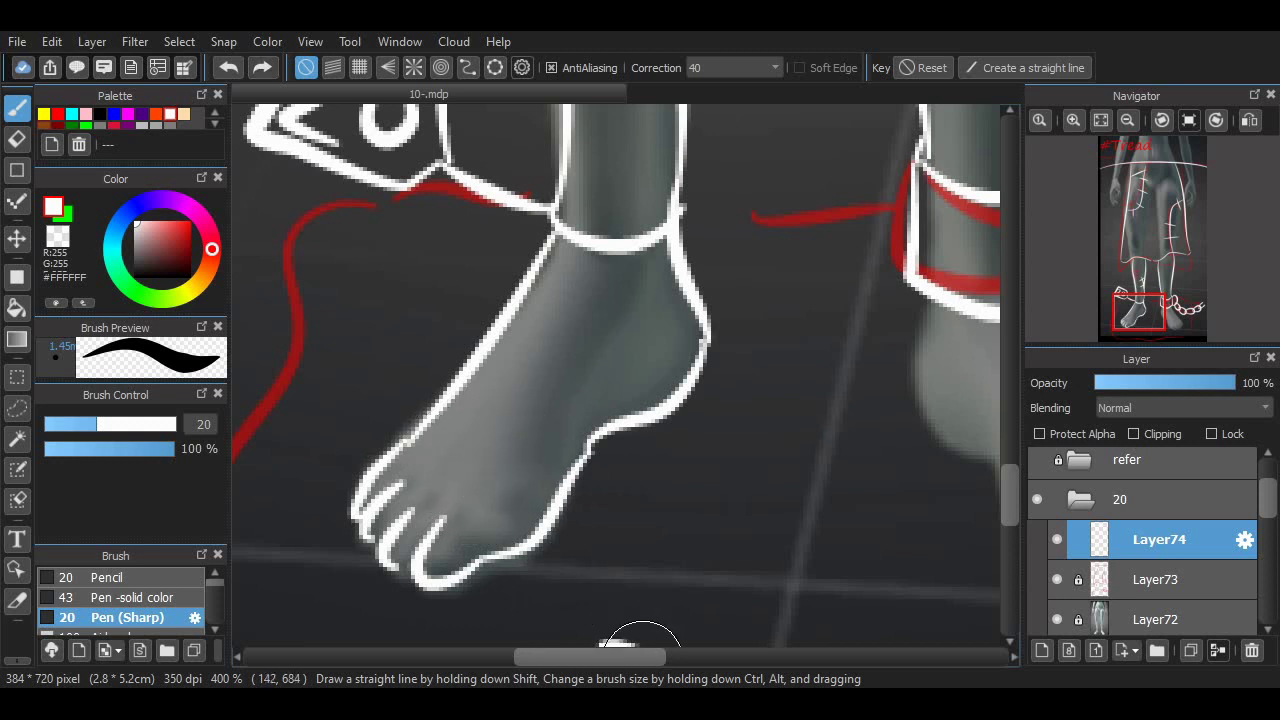
mouse_move(642, 661)
mouse_down()
mouse_move(664, 620)
mouse_move(315, 629)
mouse_up()
key(ctrl+z)
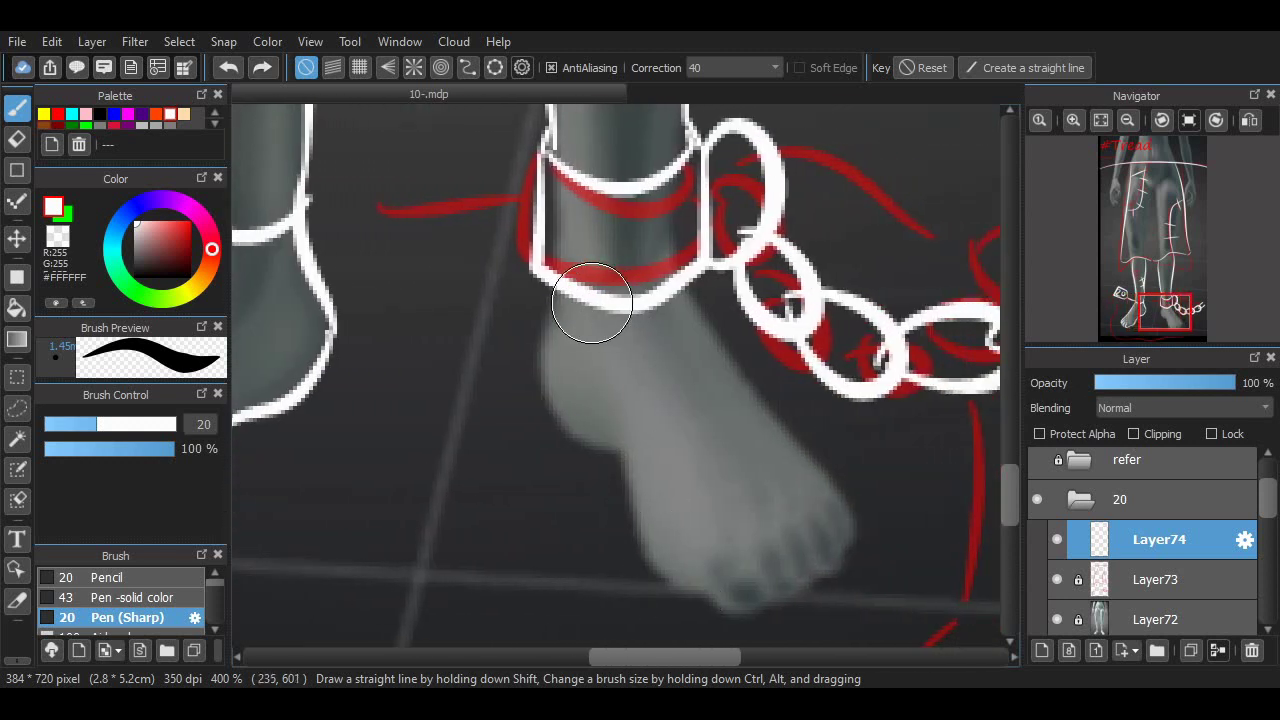
mouse_move(553, 290)
mouse_down()
mouse_move(537, 352)
mouse_move(544, 313)
mouse_move(556, 413)
mouse_move(614, 444)
mouse_move(611, 431)
mouse_move(659, 578)
mouse_move(675, 568)
mouse_move(659, 580)
mouse_move(719, 603)
mouse_move(663, 575)
mouse_move(712, 585)
mouse_up()
key(ctrl+z)
key(ctrl+z)
key(ctrl+z)
drag(690, 285, 836, 487)
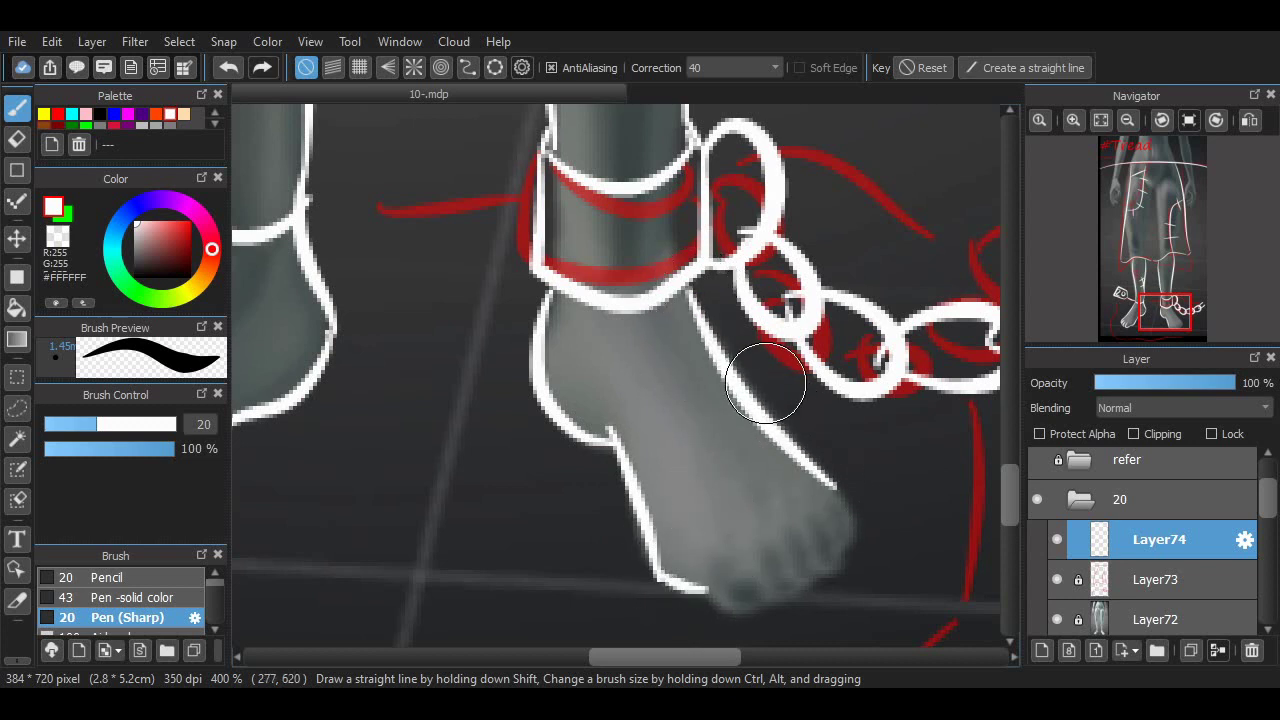
key(ctrl+z)
key(ctrl+y)
key(ctrl+z)
key(ctrl+z)
key(ctrl+z)
key(ctrl+z)
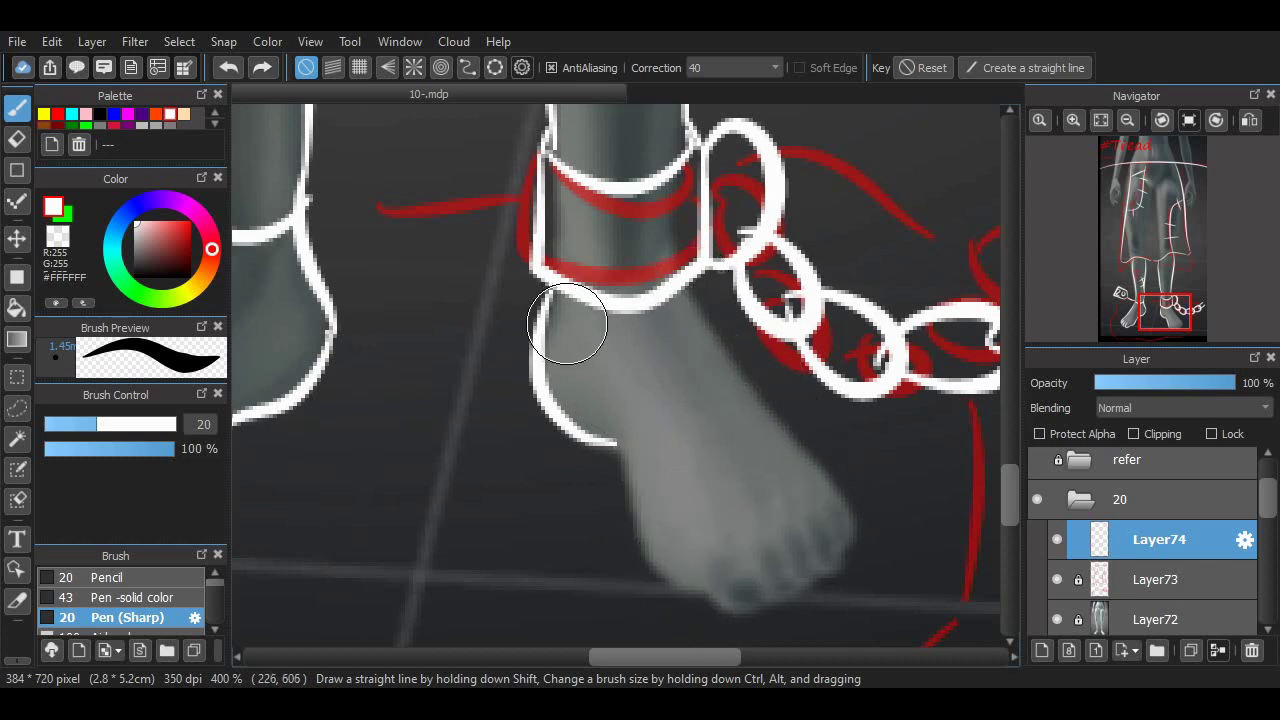
Outline the cuffed foot's heel in white below the cuff and continue the inner edge down to the big toe.
mouse_move(556, 294)
mouse_down()
mouse_move(549, 313)
mouse_move(597, 434)
mouse_move(614, 434)
mouse_move(633, 530)
mouse_up()
key(ctrl+z)
drag(597, 430, 664, 560)
key(ctrl+z)
drag(594, 440, 659, 547)
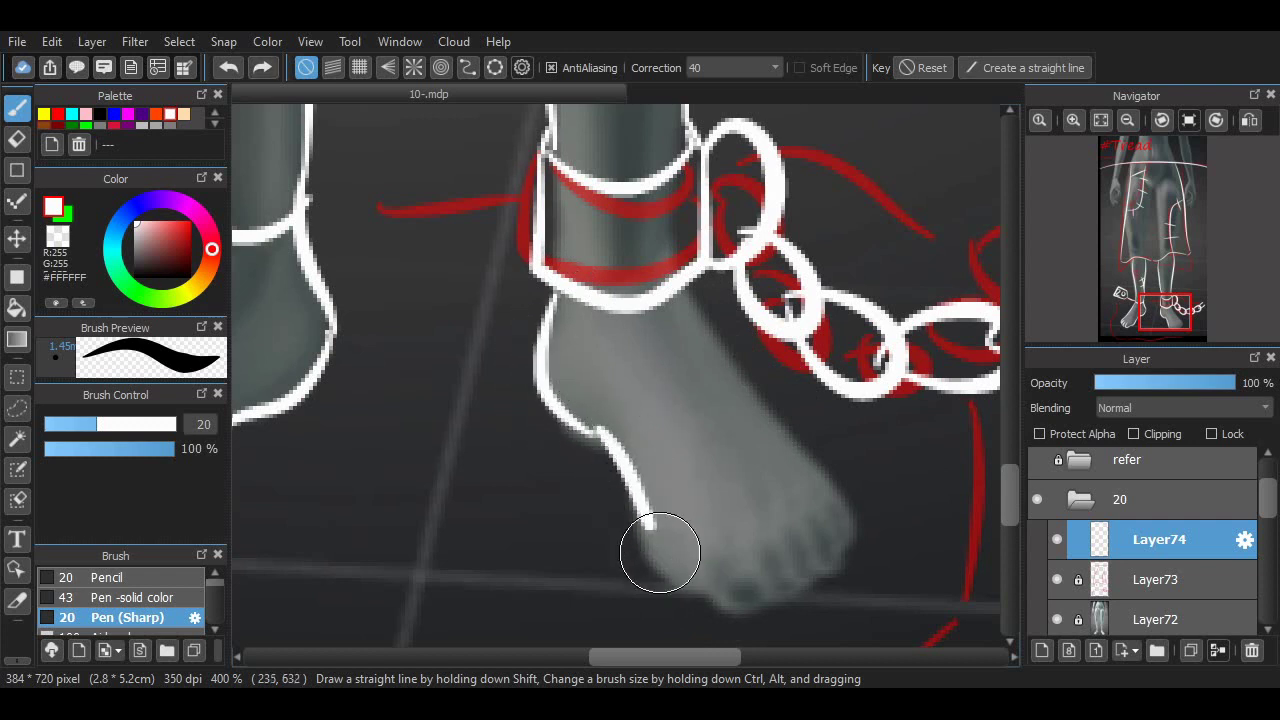
key(ctrl+z)
mouse_move(599, 429)
mouse_down()
mouse_move(656, 550)
mouse_move(701, 568)
mouse_move(684, 579)
mouse_move(753, 606)
mouse_up()
key(ctrl+z)
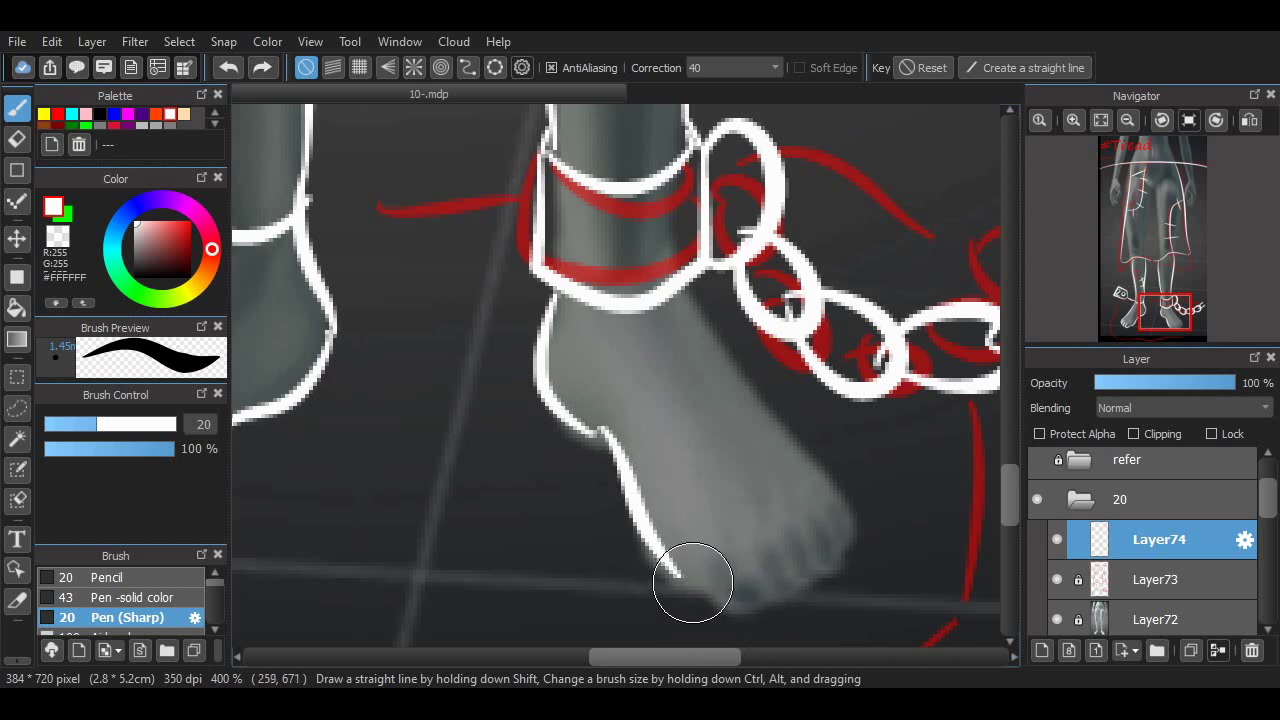
drag(688, 579, 743, 606)
Draw the cuffed foot's toes as short curved white strokes and trace its outer edge from the cuff to the smallest toe.
mouse_move(716, 545)
mouse_down()
mouse_move(753, 594)
mouse_move(769, 594)
mouse_move(757, 589)
mouse_move(776, 566)
mouse_move(785, 576)
mouse_move(768, 596)
mouse_move(775, 551)
mouse_move(792, 580)
mouse_move(812, 562)
mouse_move(796, 549)
mouse_move(815, 564)
mouse_move(791, 579)
mouse_move(808, 576)
mouse_move(796, 552)
mouse_move(757, 537)
mouse_move(799, 544)
mouse_move(780, 530)
mouse_move(817, 557)
mouse_move(816, 536)
mouse_move(812, 554)
mouse_move(830, 558)
mouse_move(804, 526)
mouse_move(823, 564)
mouse_up()
key(ctrl+z)
key(ctrl+z)
key(ctrl+z)
mouse_move(718, 657)
mouse_down()
mouse_move(647, 657)
mouse_move(731, 657)
mouse_up()
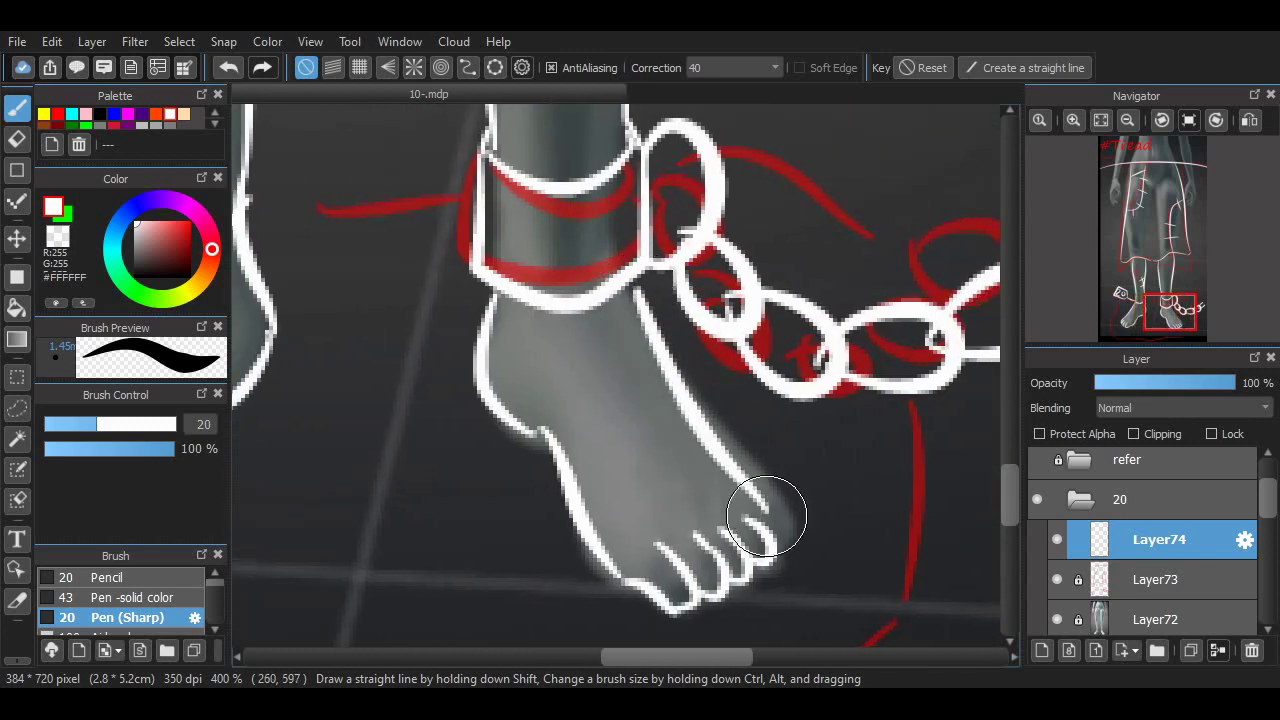
Fit the whole drawing in view and hide the reference figure on Layer72 and the red sketch on Layer73.
scroll(975, 430, up, 4)
scroll(975, 430, up, 8)
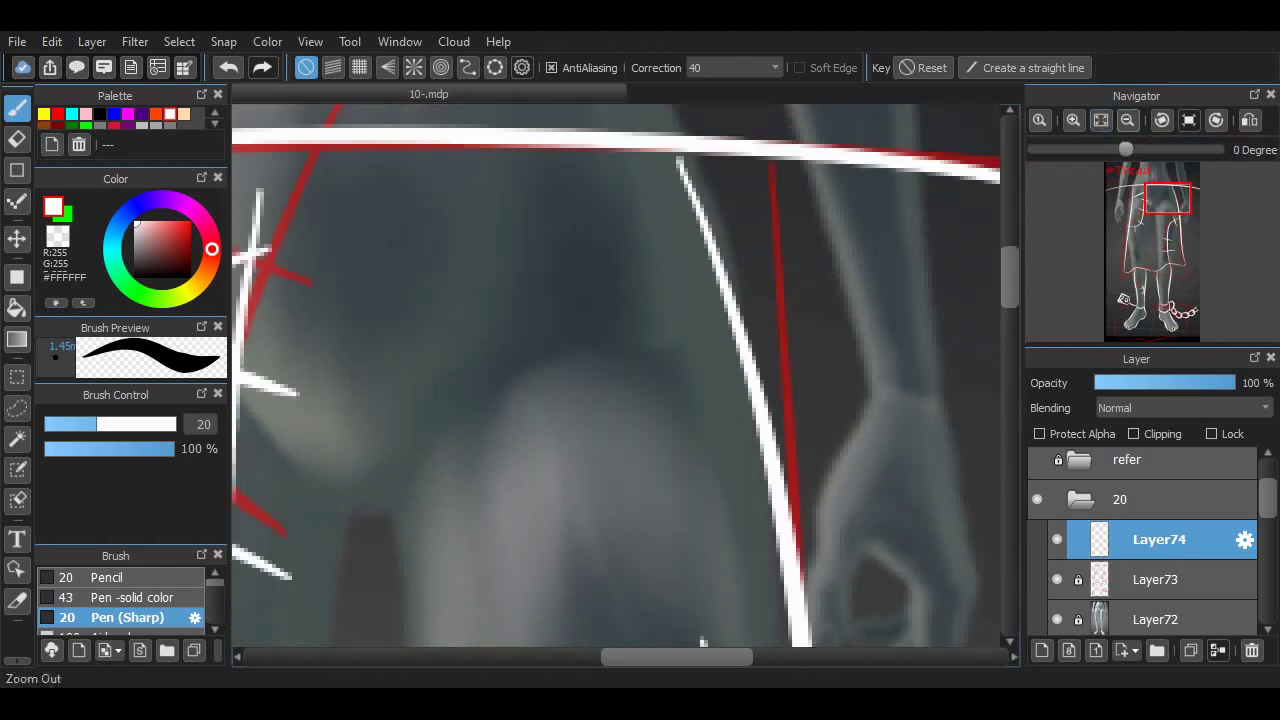
click(1101, 120)
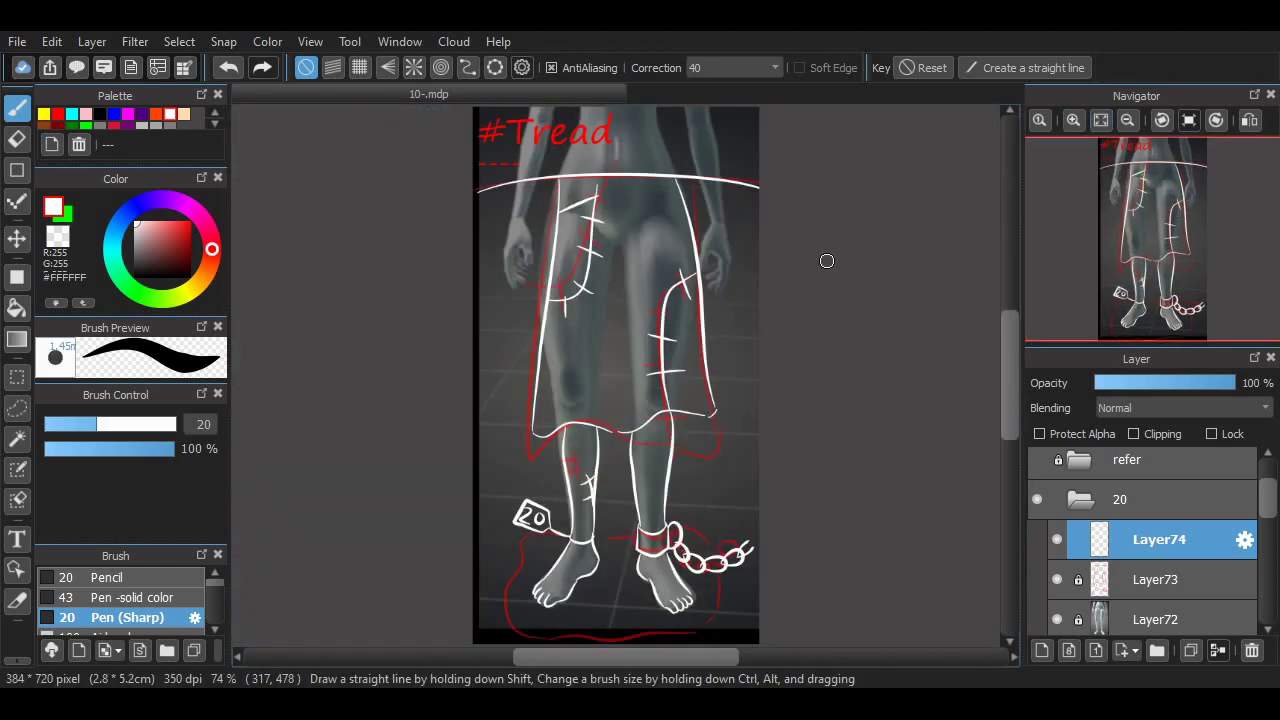
click(1057, 619)
click(1057, 579)
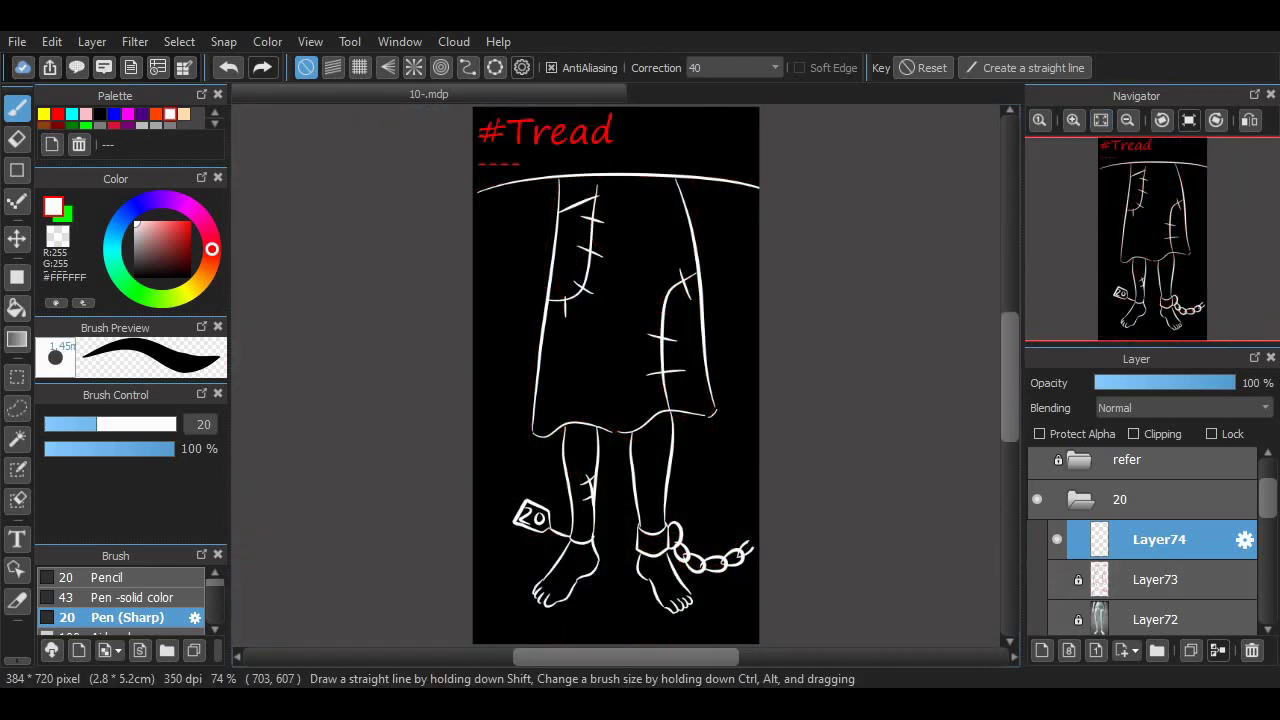
Replace the dashed placeholder caption below "#Tread" with the text "Foot fetish".
mouse_move(1010, 377)
mouse_down()
mouse_move(1010, 412)
mouse_move(1010, 368)
mouse_move(1010, 392)
mouse_up()
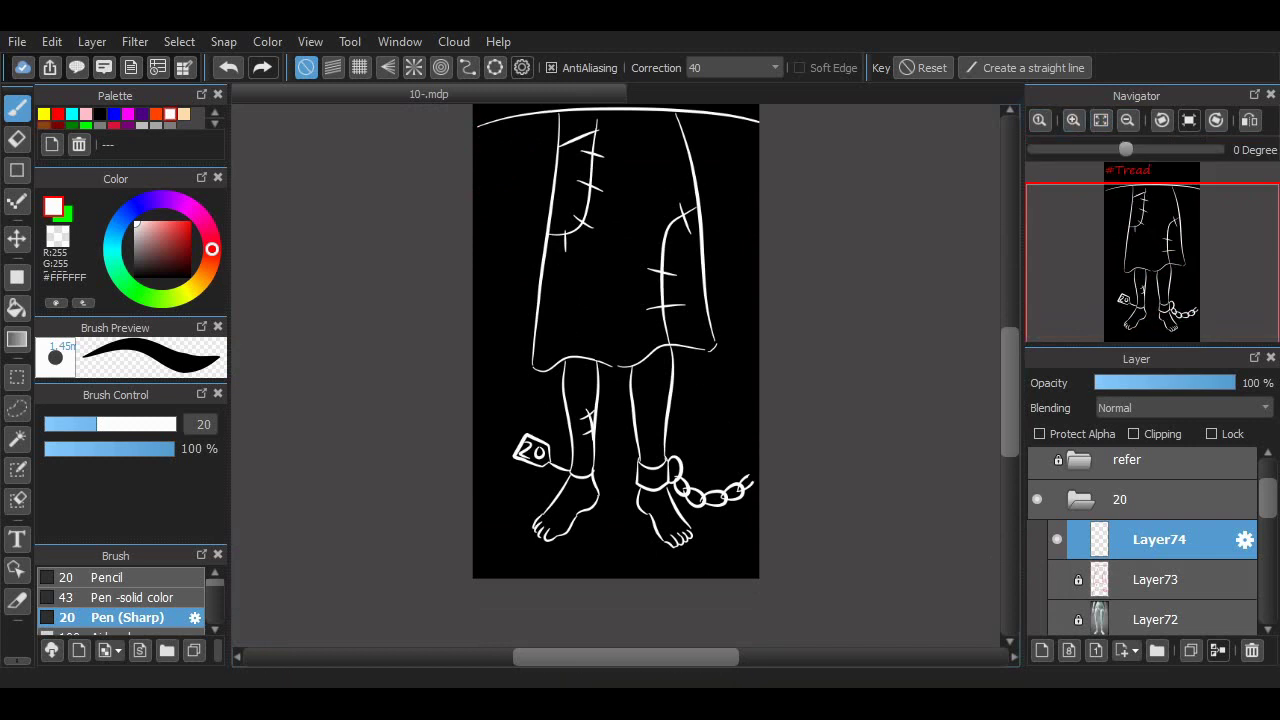
scroll(616, 375, up, 3)
scroll(1142, 541, up, 2)
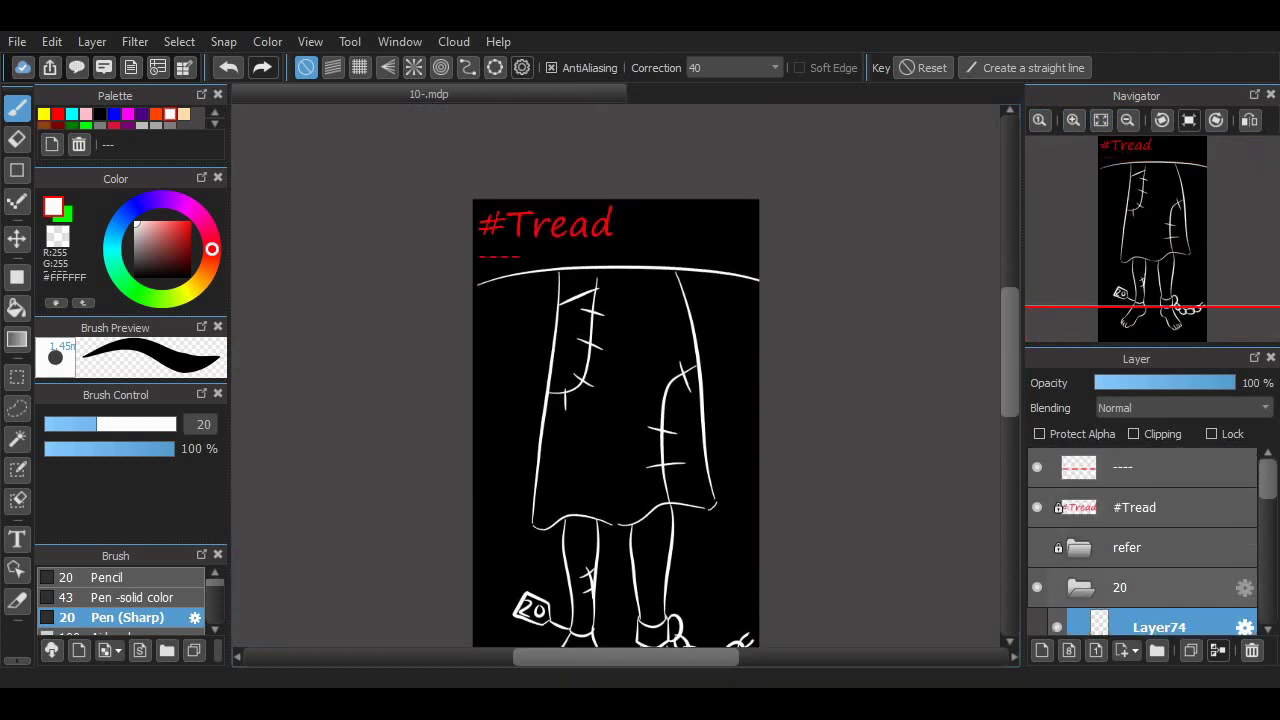
click(1150, 468)
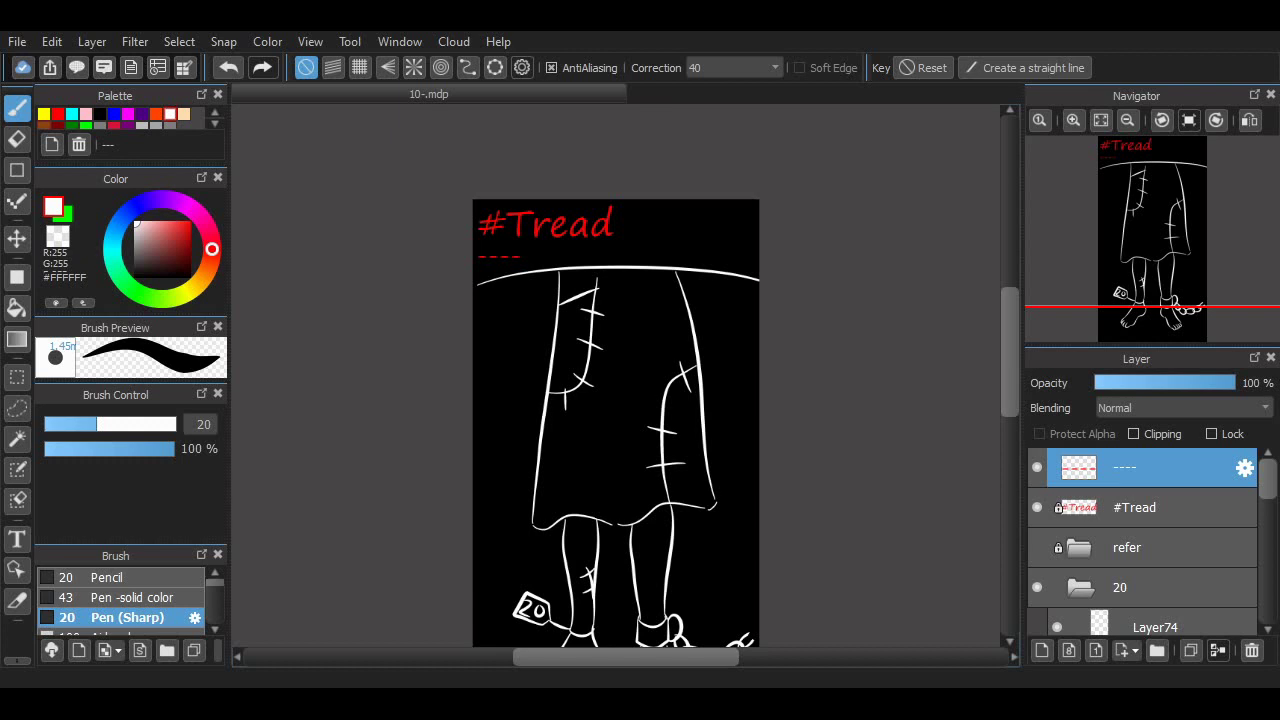
text(This is what i could find)
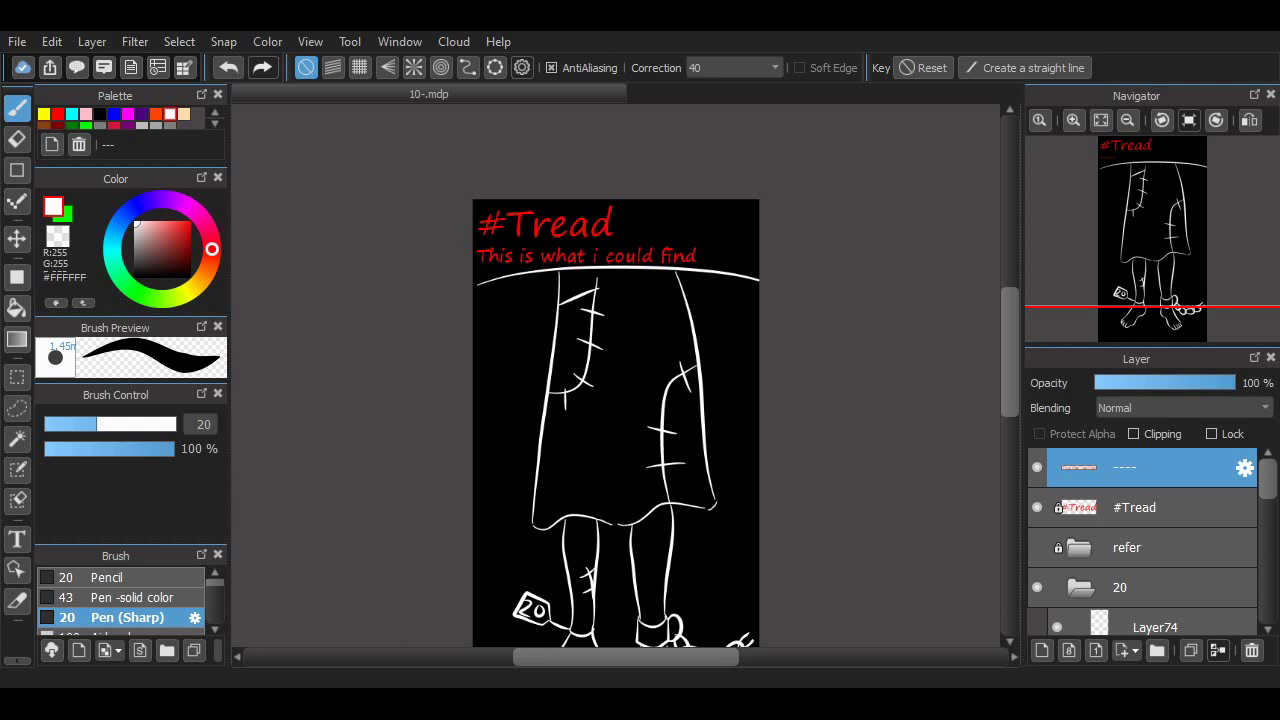
key(ctrl+z)
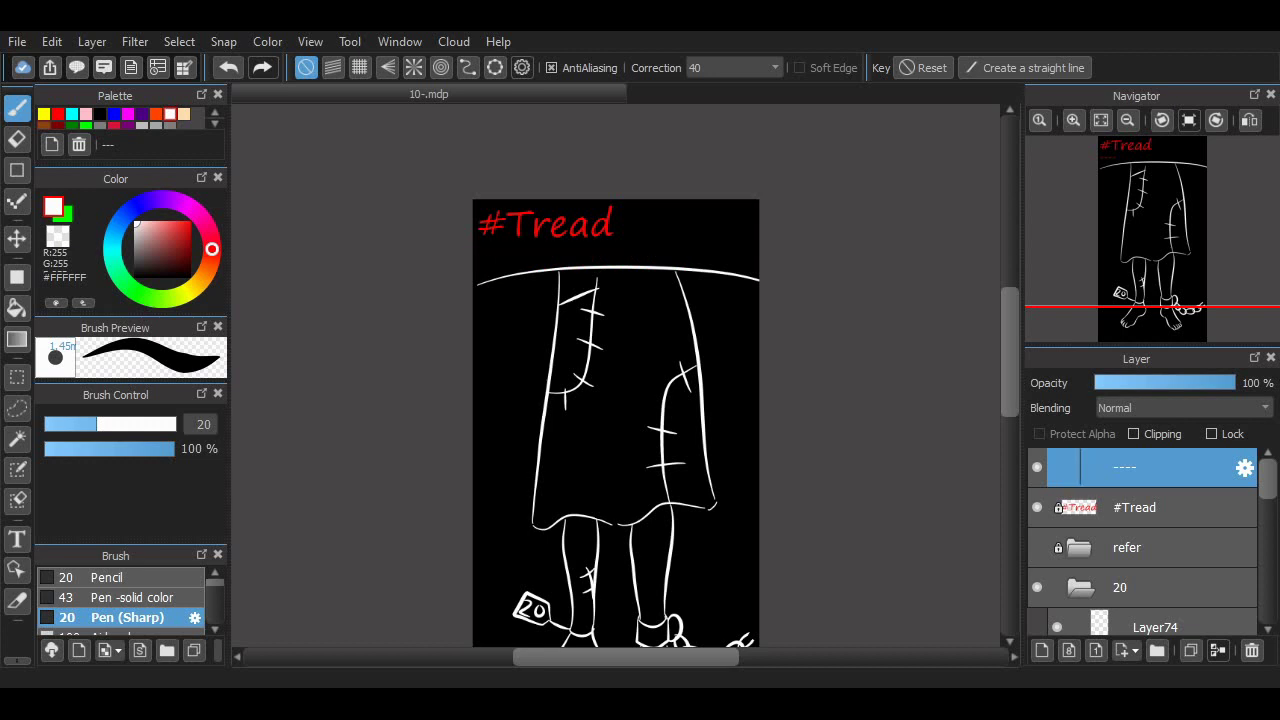
text(Foot fetish)
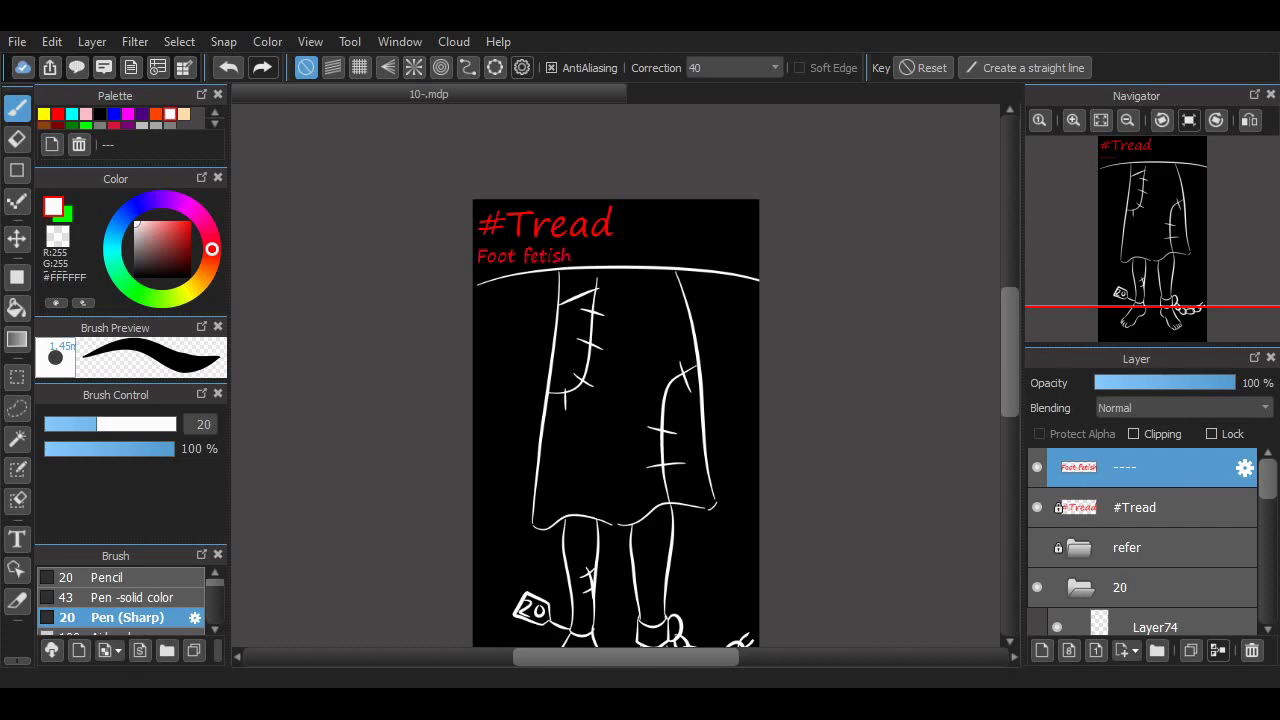
Lock the "Foot fetish" caption layer and look over the line drawing from the skirt to the feet.
scroll(557, 485, up, 3)
scroll(982, 383, down, 5)
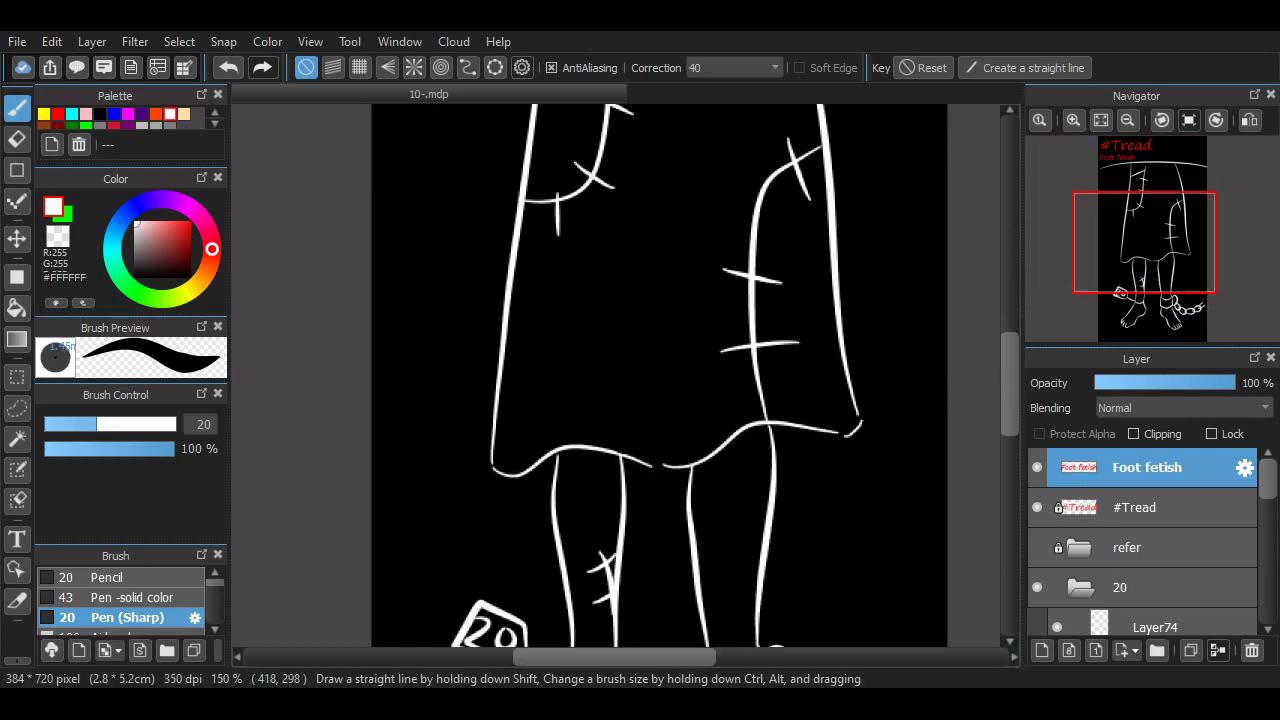
scroll(982, 383, up, 8)
scroll(659, 376, down, 7)
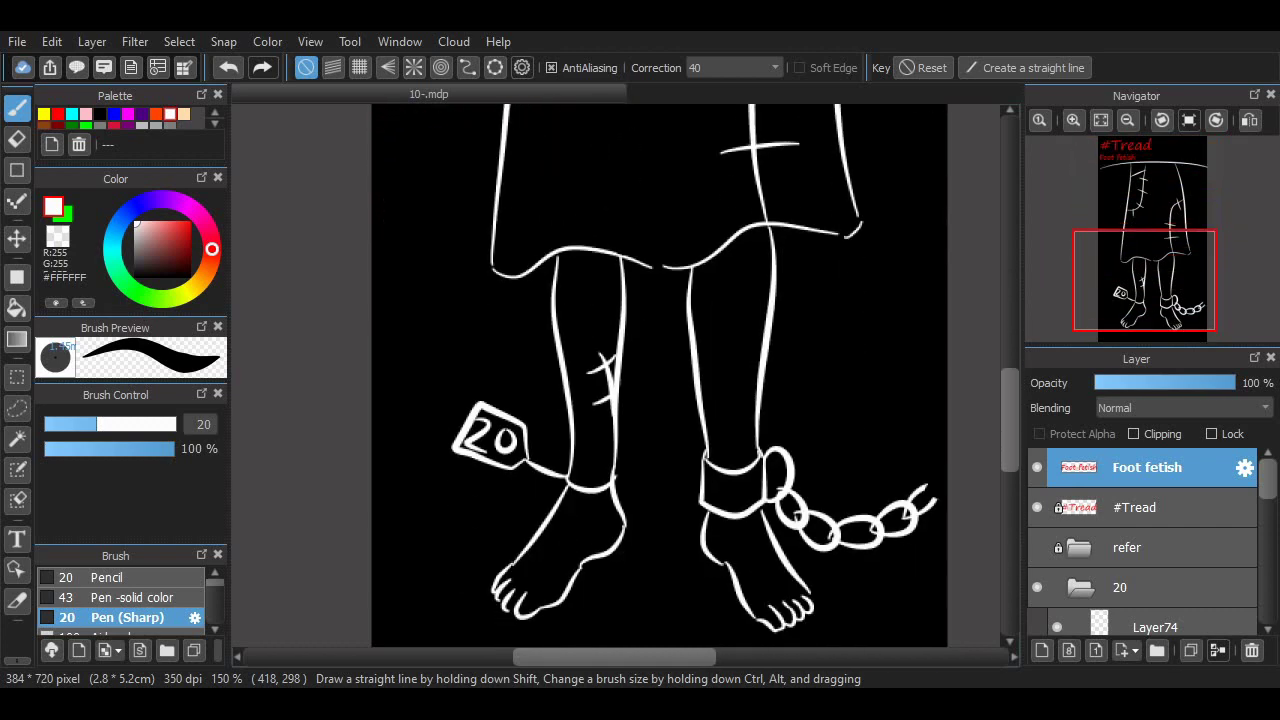
scroll(659, 376, up, 2)
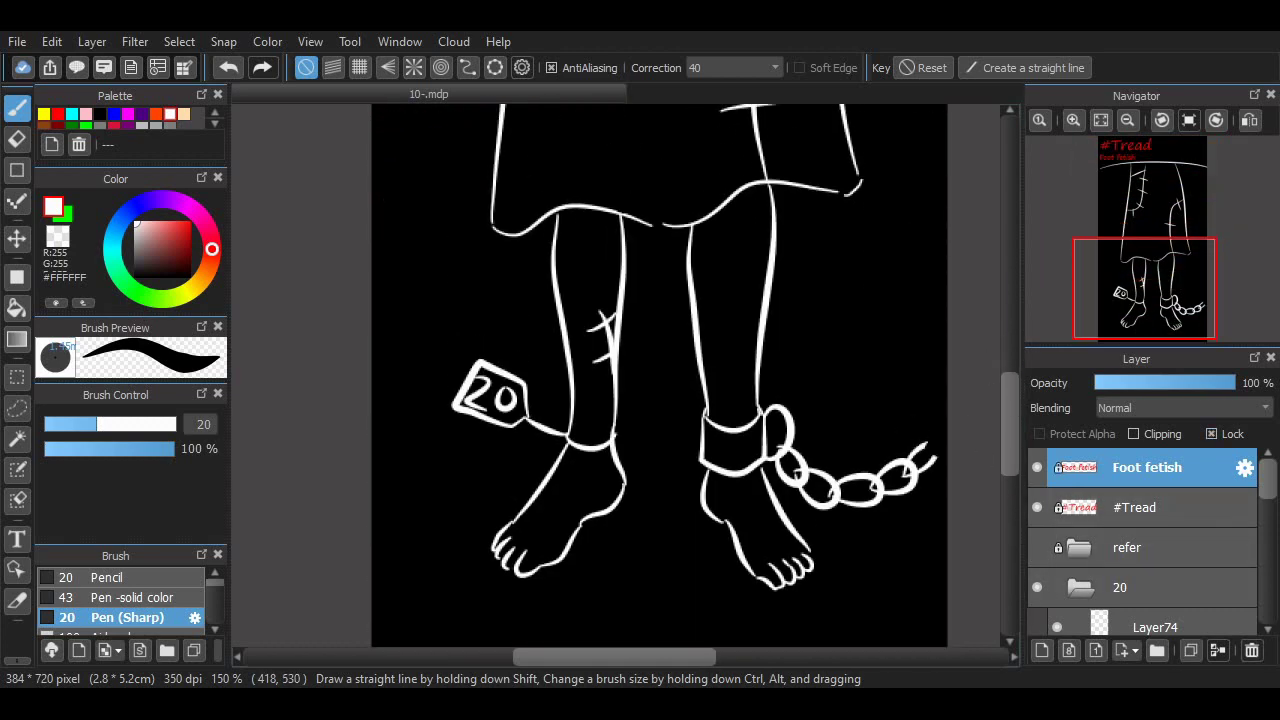
scroll(659, 376, up, 8)
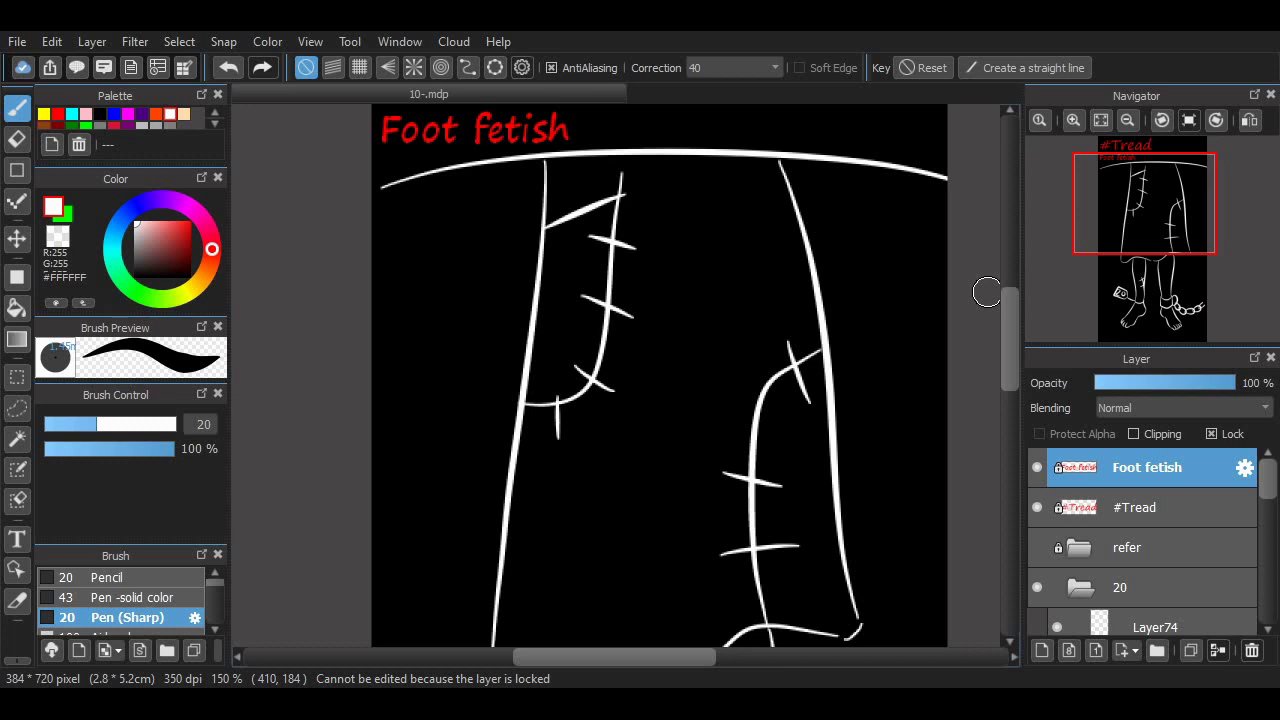
scroll(787, 411, down, 4)
scroll(788, 535, up, 4)
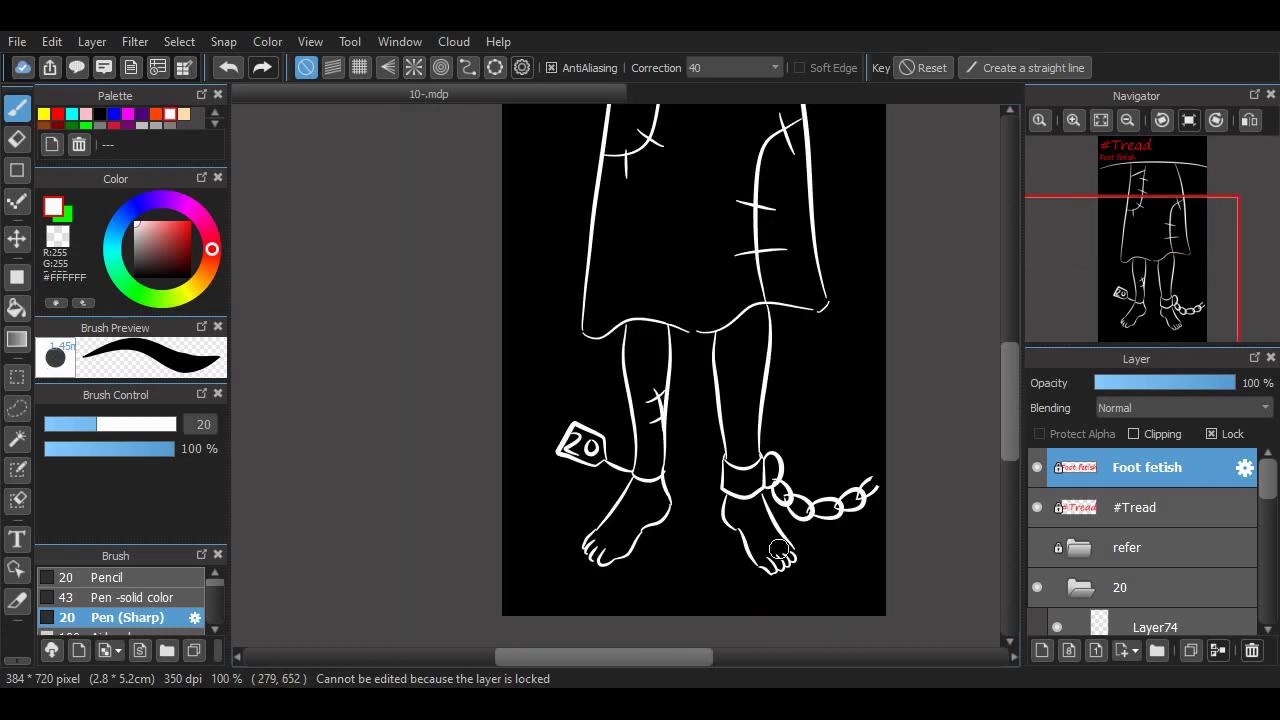
Add a new layer between Layer74 and Layer73 and set the brush color to red #FF0000.
scroll(1142, 542, down, 1)
click(1155, 577)
scroll(1150, 565, down, 1)
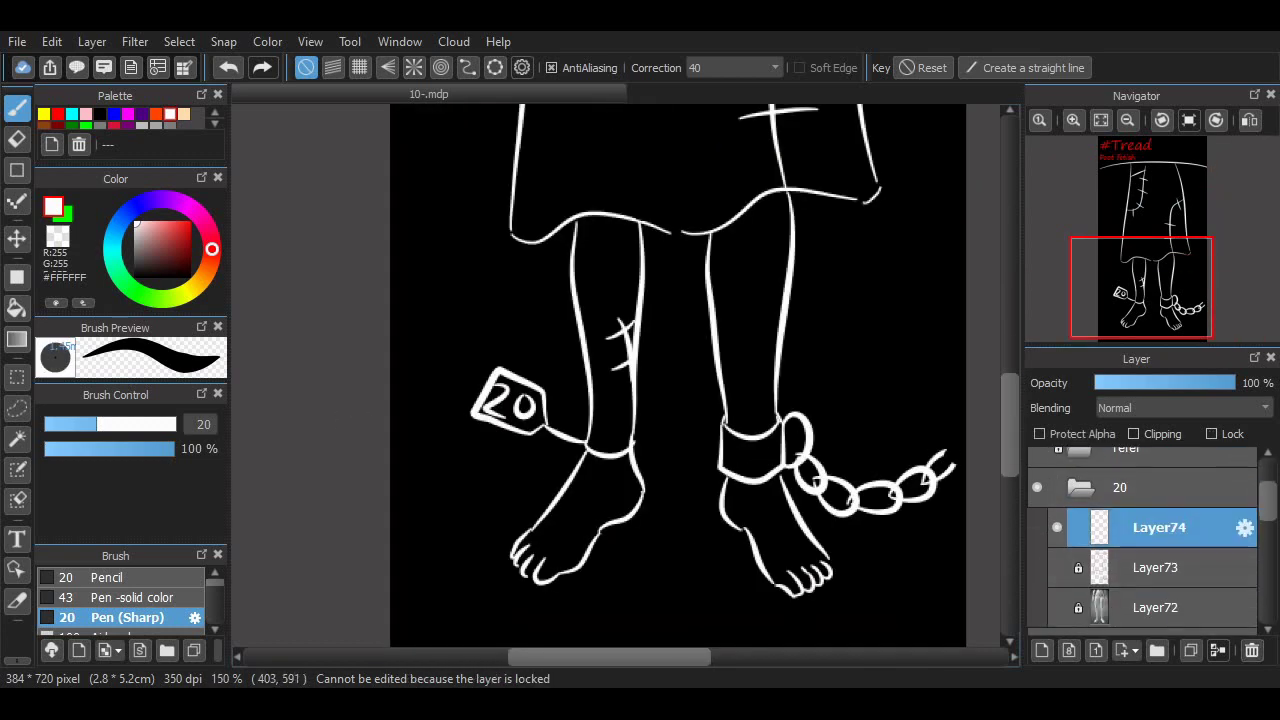
click(1057, 527)
click(1057, 527)
click(1041, 650)
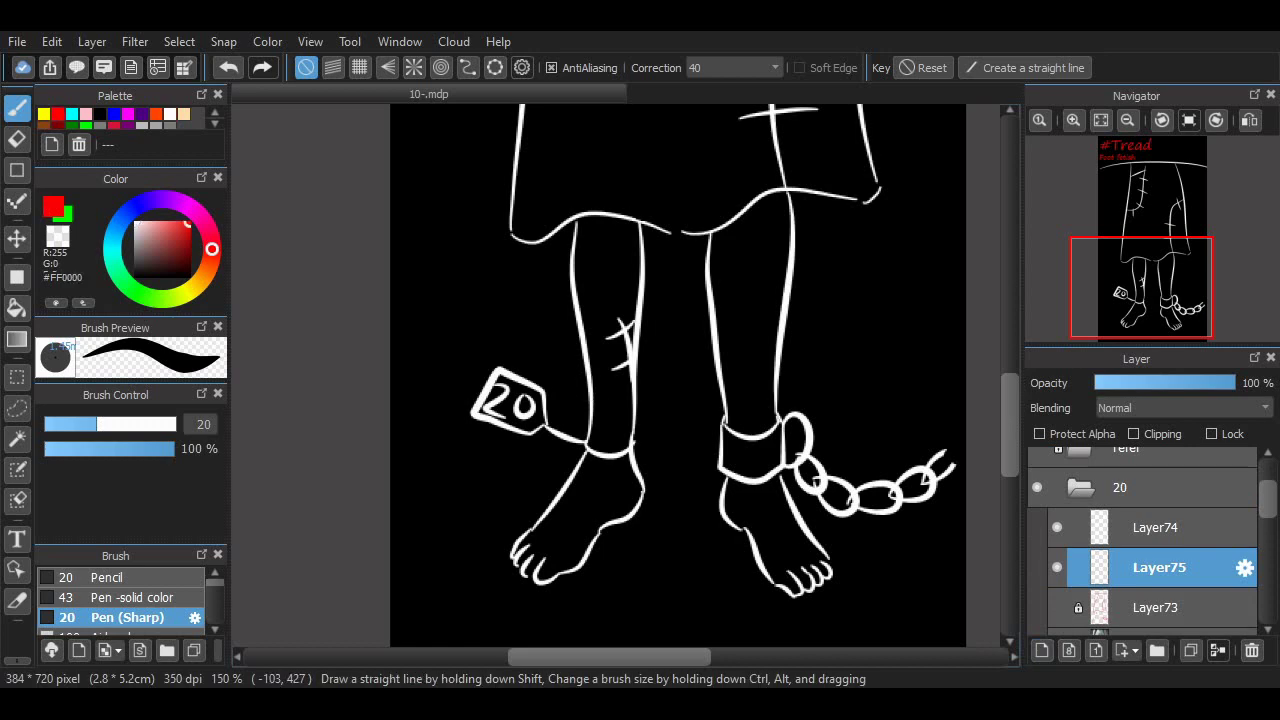
Paint small red marks on the chained ankle along both ends of the cuff's upper edge.
drag(1010, 394, 1010, 377)
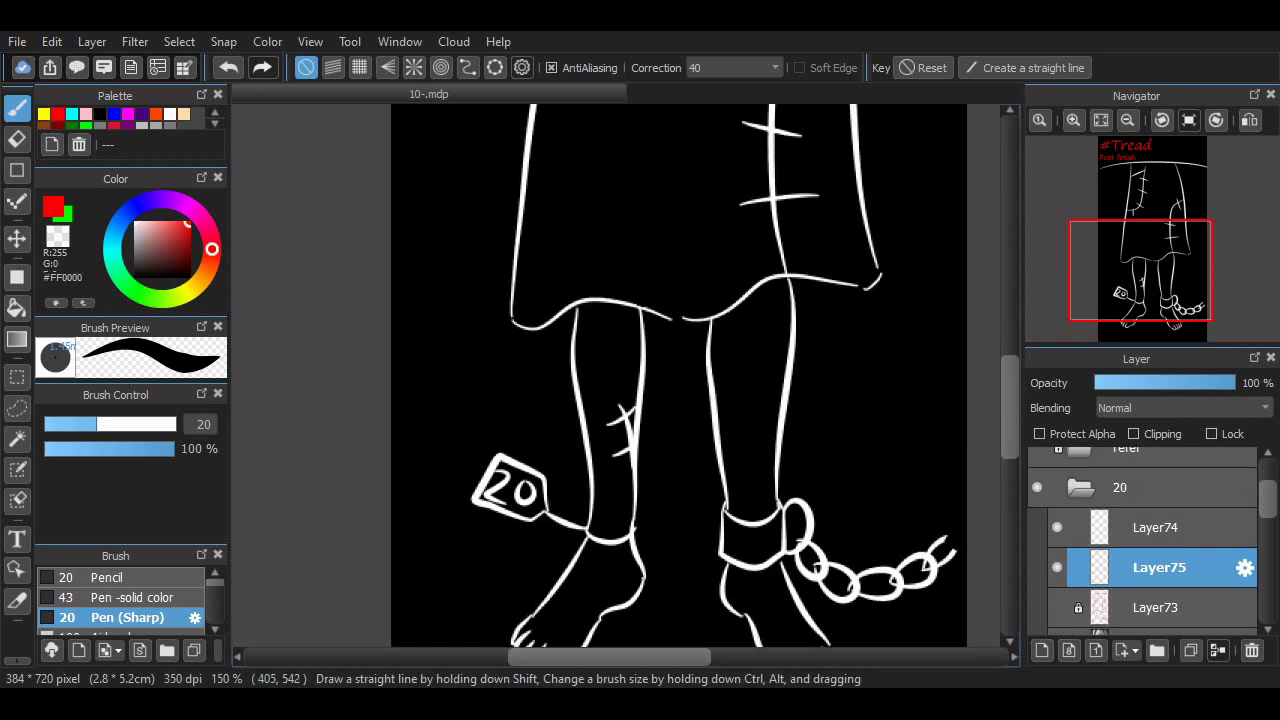
double_click(1073, 120)
scroll(846, 391, down, 3)
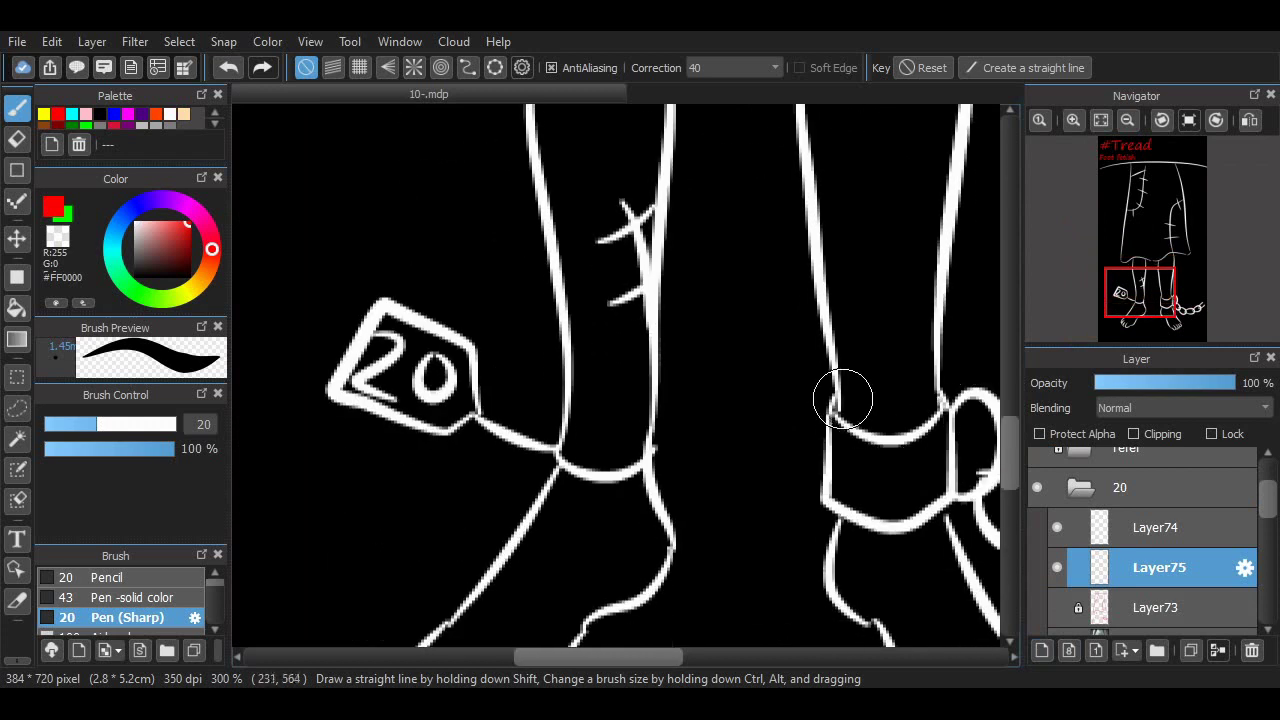
mouse_move(843, 405)
mouse_down()
mouse_move(895, 433)
mouse_move(849, 404)
mouse_move(856, 435)
mouse_move(886, 438)
mouse_move(861, 429)
mouse_move(889, 432)
mouse_move(884, 419)
mouse_move(914, 437)
mouse_up()
key(ctrl+z)
key(ctrl+z)
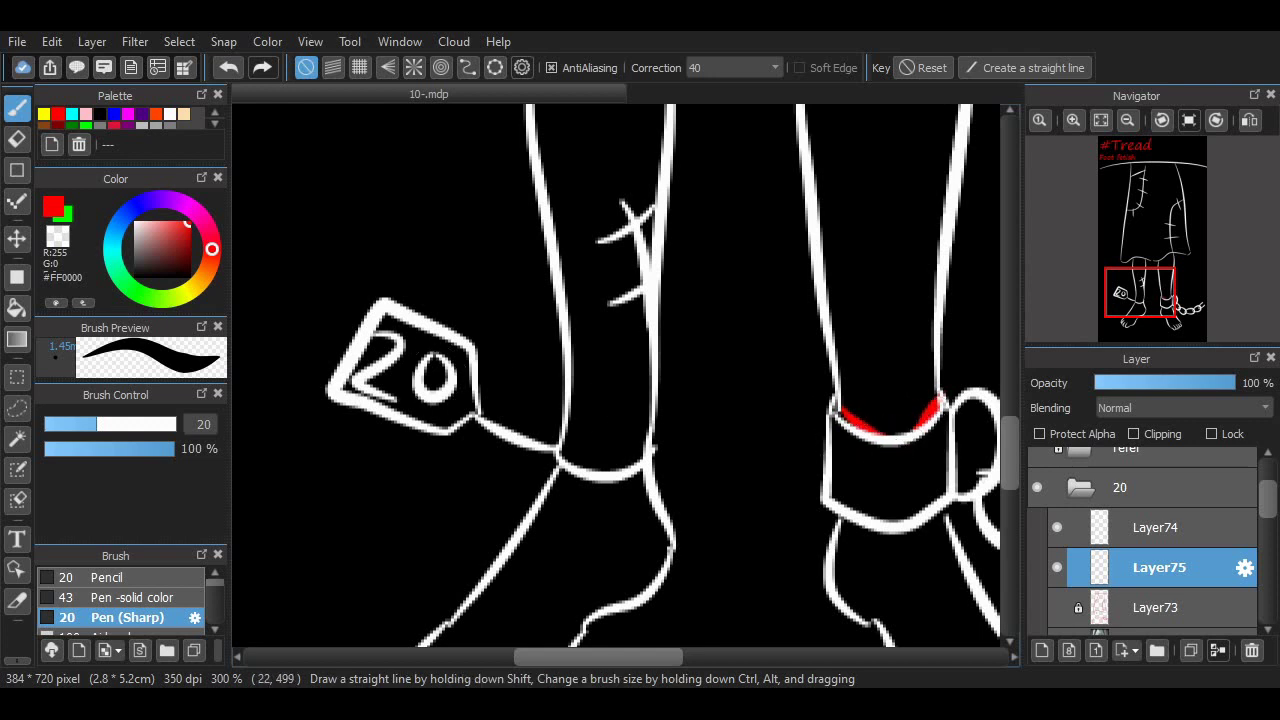
Switch the brush color to white and add small rounded touches at both ends of the tagged ankle's band.
click(184, 114)
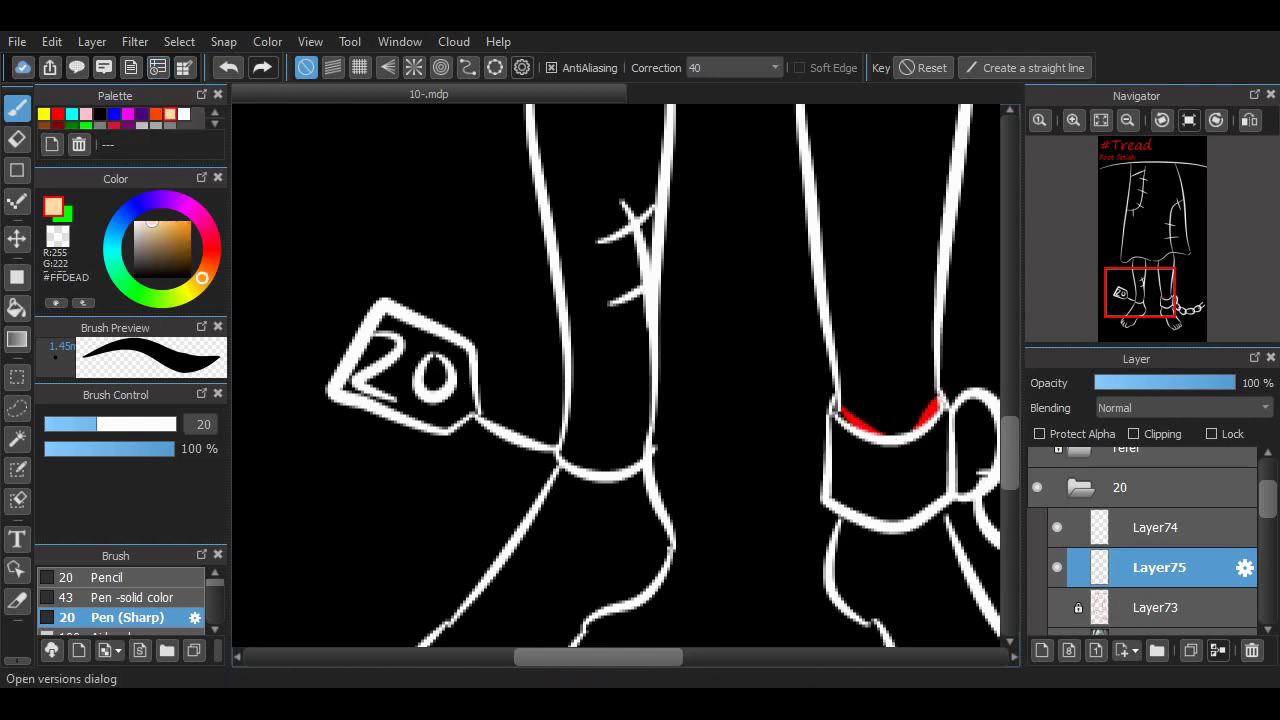
click(184, 114)
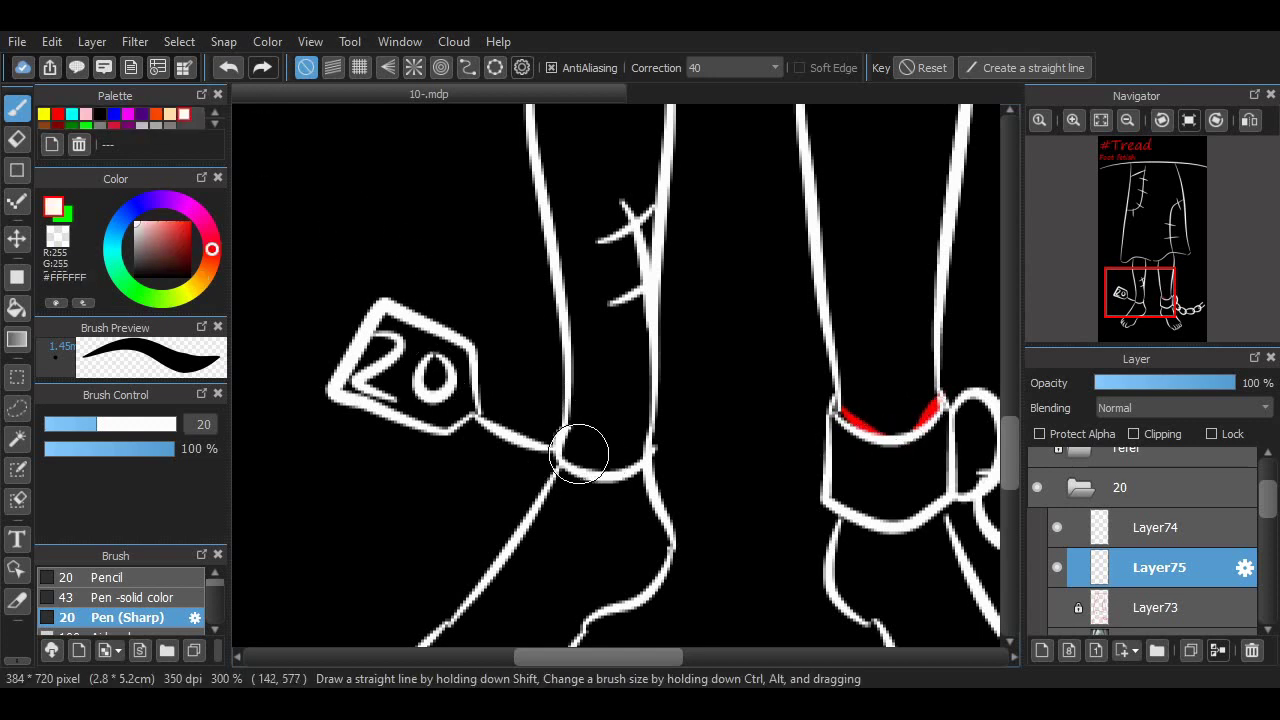
key(ctrl+z)
mouse_move(557, 455)
mouse_down()
mouse_move(573, 433)
mouse_move(568, 458)
mouse_up()
key(ctrl+z)
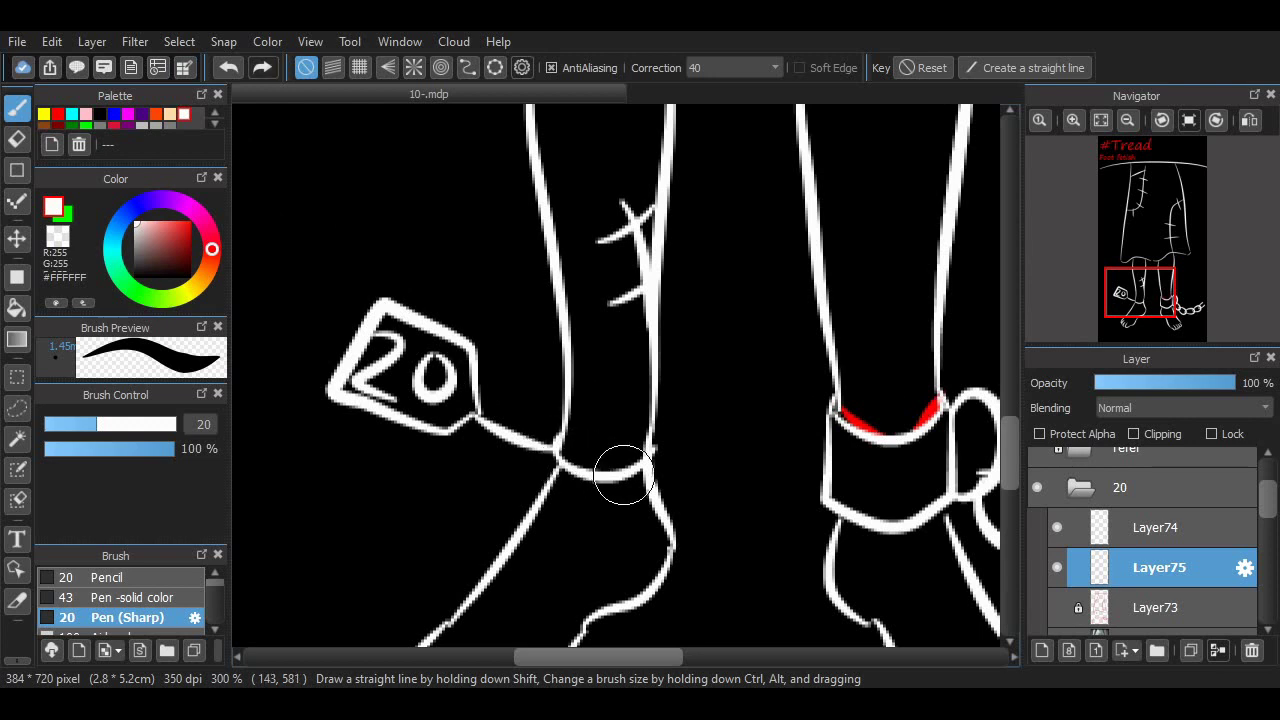
drag(652, 458, 655, 443)
key(ctrl+z)
scroll(729, 457, right, 2)
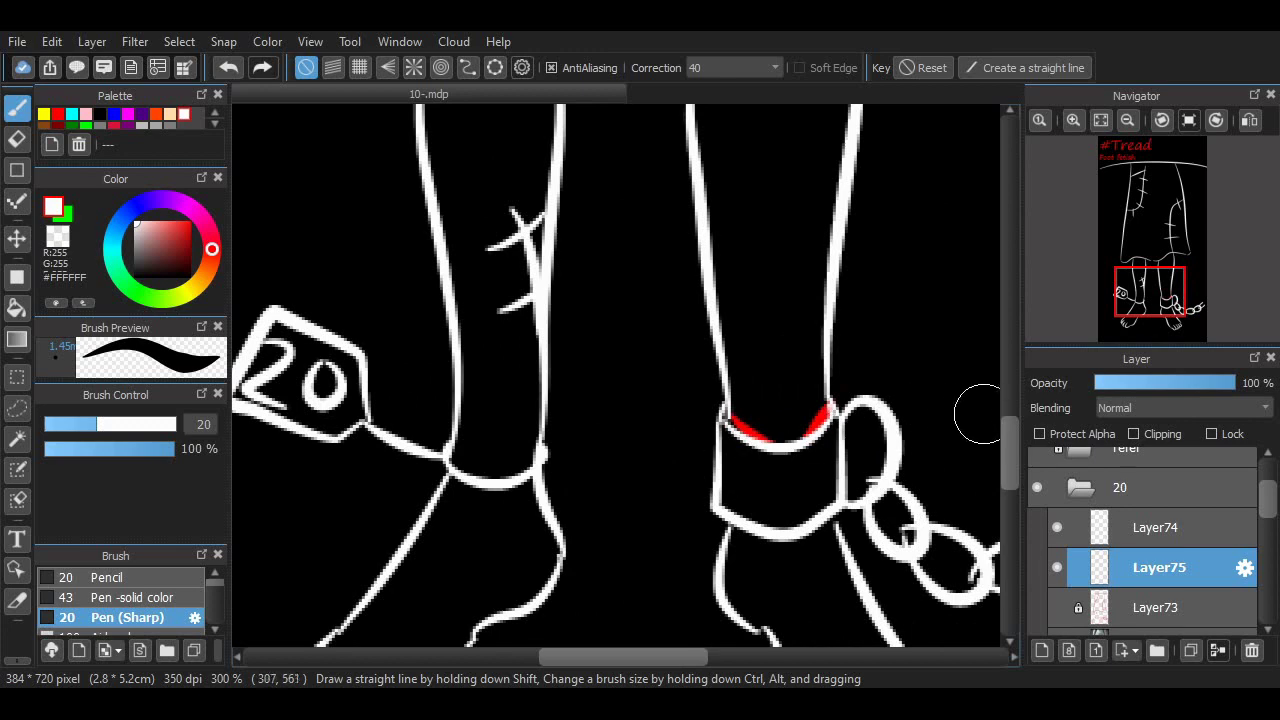
Switch the brush color back to red #FF0000 and draw a curved line across the tagged foot just above the toes.
scroll(971, 414, up, 5)
scroll(236, 145, down, 3)
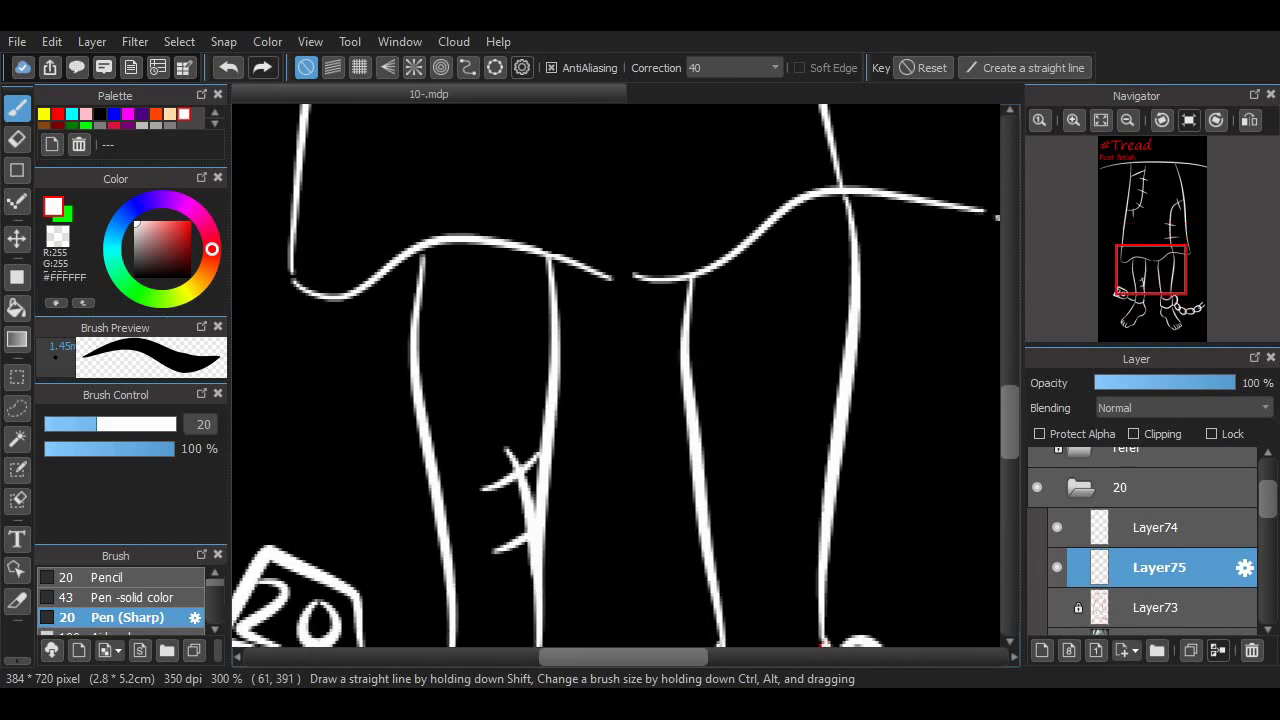
click(58, 114)
drag(1010, 403, 1010, 462)
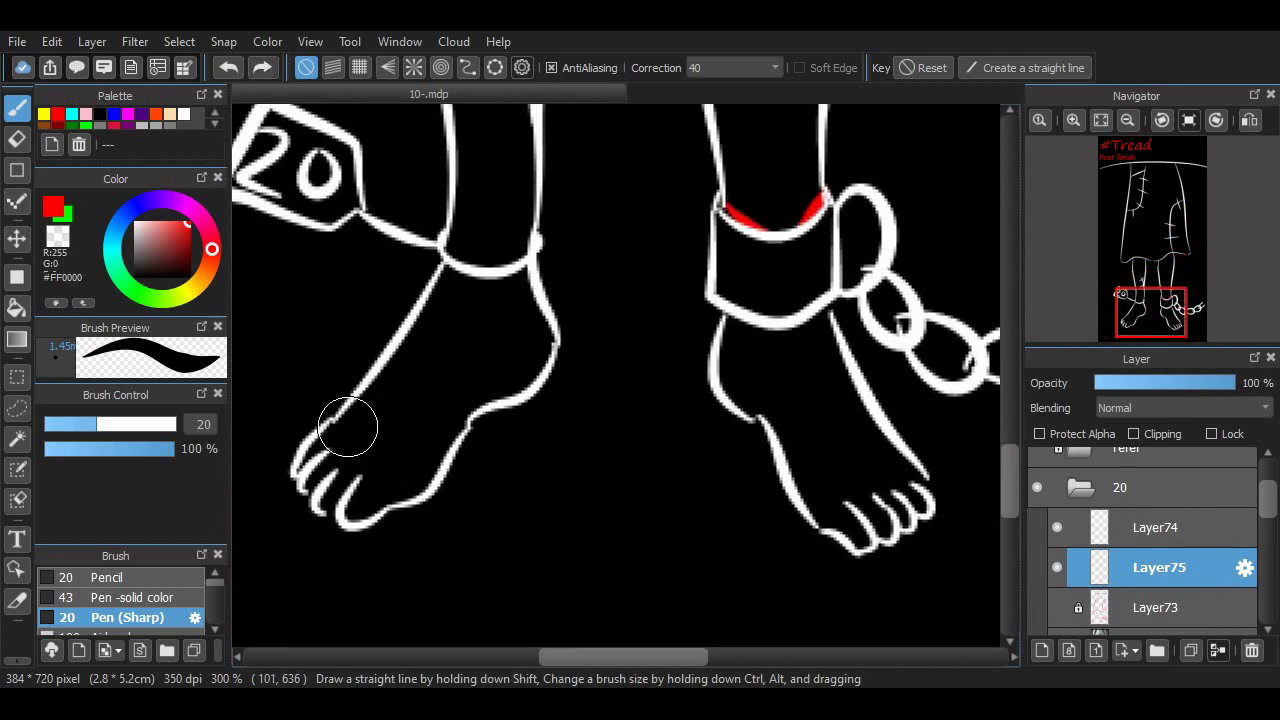
mouse_move(335, 432)
mouse_down()
mouse_move(417, 457)
mouse_move(428, 474)
mouse_up()
Draw an irregular red puddle outline around the tagged foot and erase the part that crosses the foot.
mouse_move(313, 410)
mouse_down()
mouse_move(294, 434)
mouse_move(391, 582)
mouse_move(490, 565)
mouse_up()
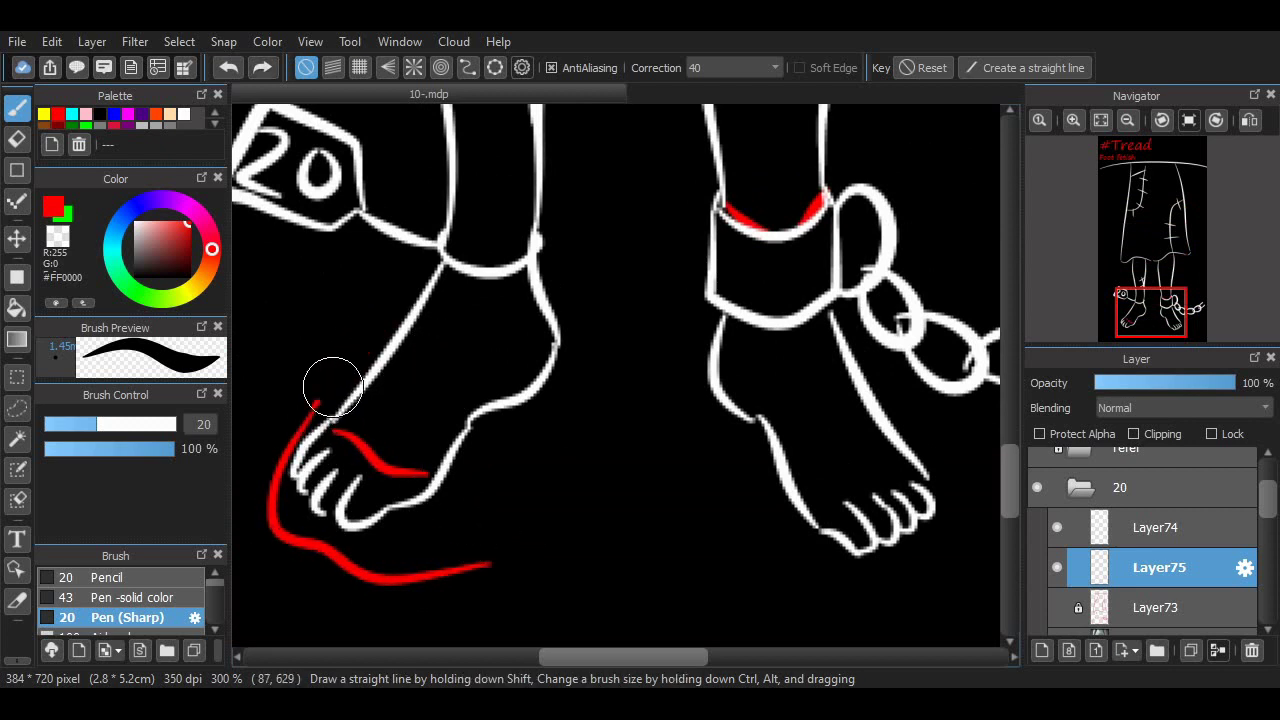
drag(316, 406, 598, 323)
mouse_move(476, 558)
mouse_down()
mouse_move(569, 419)
mouse_move(587, 347)
mouse_up()
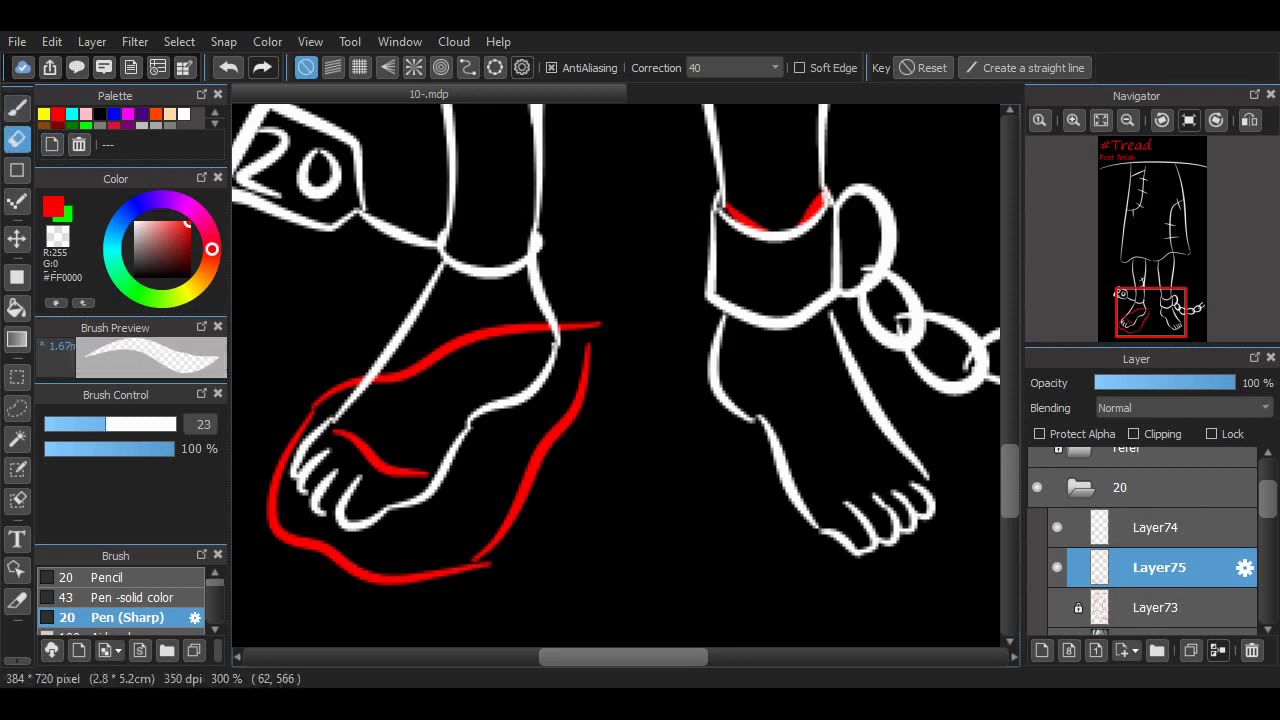
key(e)
mouse_move(394, 363)
mouse_down()
mouse_move(452, 346)
mouse_move(429, 361)
mouse_move(436, 350)
mouse_move(536, 307)
mouse_move(547, 334)
mouse_move(528, 320)
mouse_move(455, 346)
mouse_move(510, 335)
mouse_up()
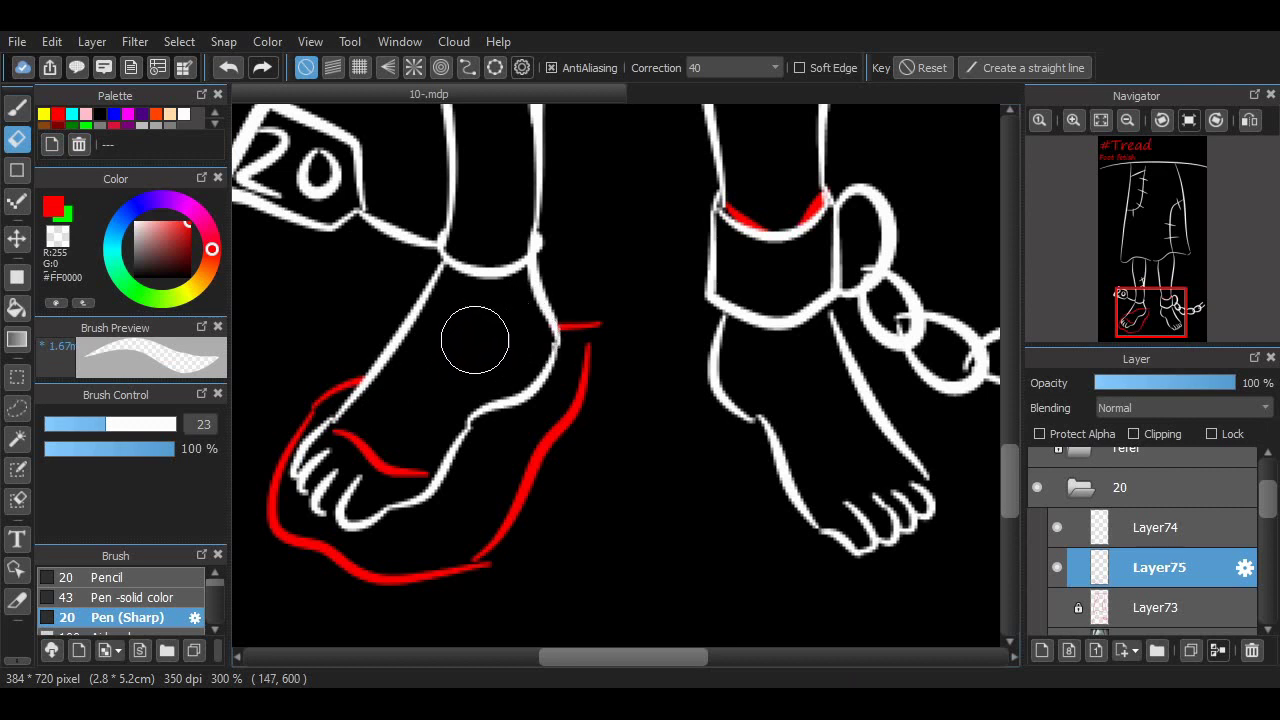
Draw two short curved red strokes between the tagged foot's heel and the cuffed ankle.
click(16, 107)
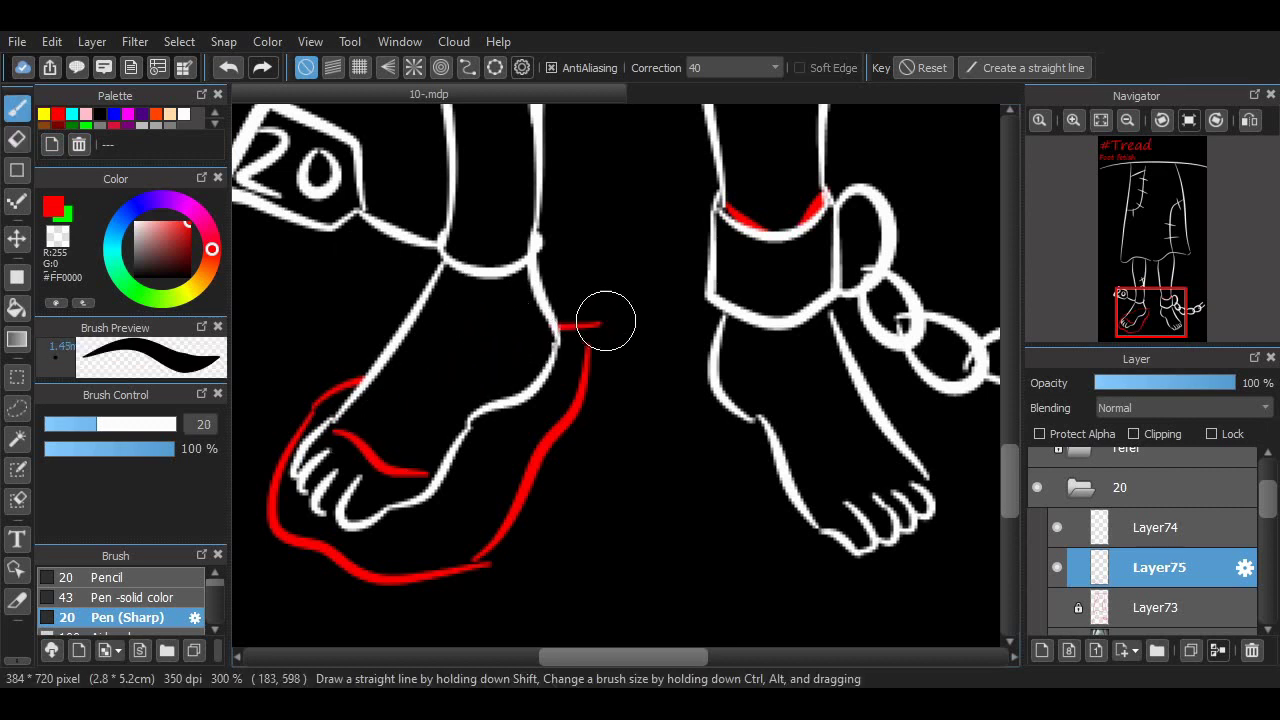
mouse_move(603, 318)
mouse_down()
mouse_move(660, 301)
mouse_move(607, 305)
mouse_move(650, 328)
mouse_up()
key(ctrl+z)
key(ctrl+z)
drag(630, 281, 680, 286)
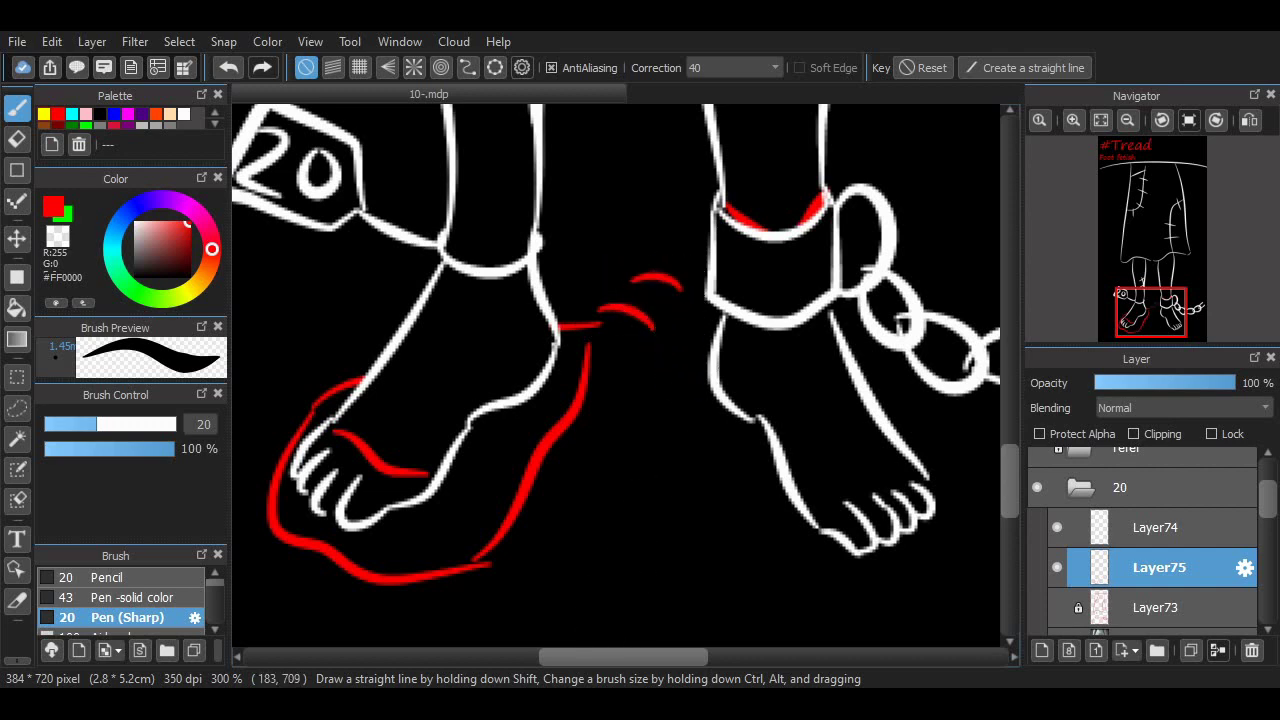
Draw a diagonal red curve across the cuffed leg's shin and erase the part that extends outside the leg outline.
drag(766, 475, 644, 482)
mouse_move(901, 106)
mouse_down()
mouse_move(898, 483)
mouse_move(895, 448)
mouse_up()
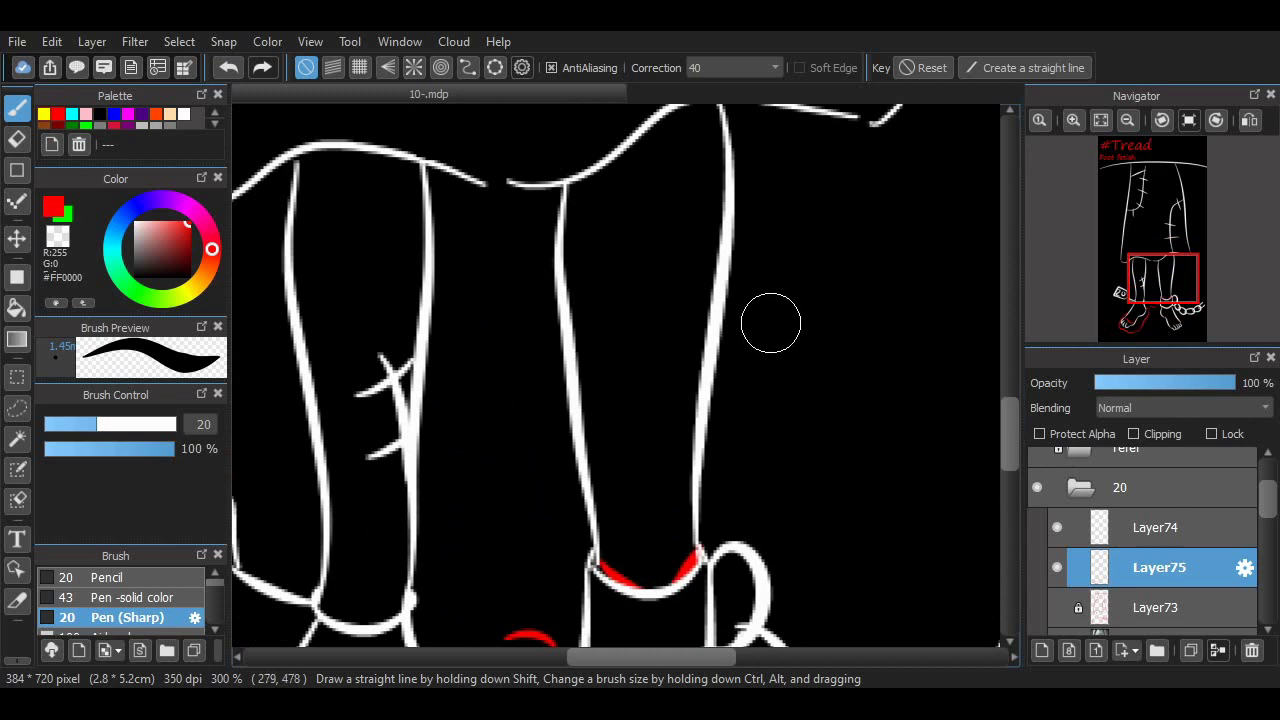
mouse_move(759, 385)
mouse_down()
mouse_move(686, 365)
mouse_move(633, 276)
mouse_move(763, 425)
mouse_up()
key(ctrl+z)
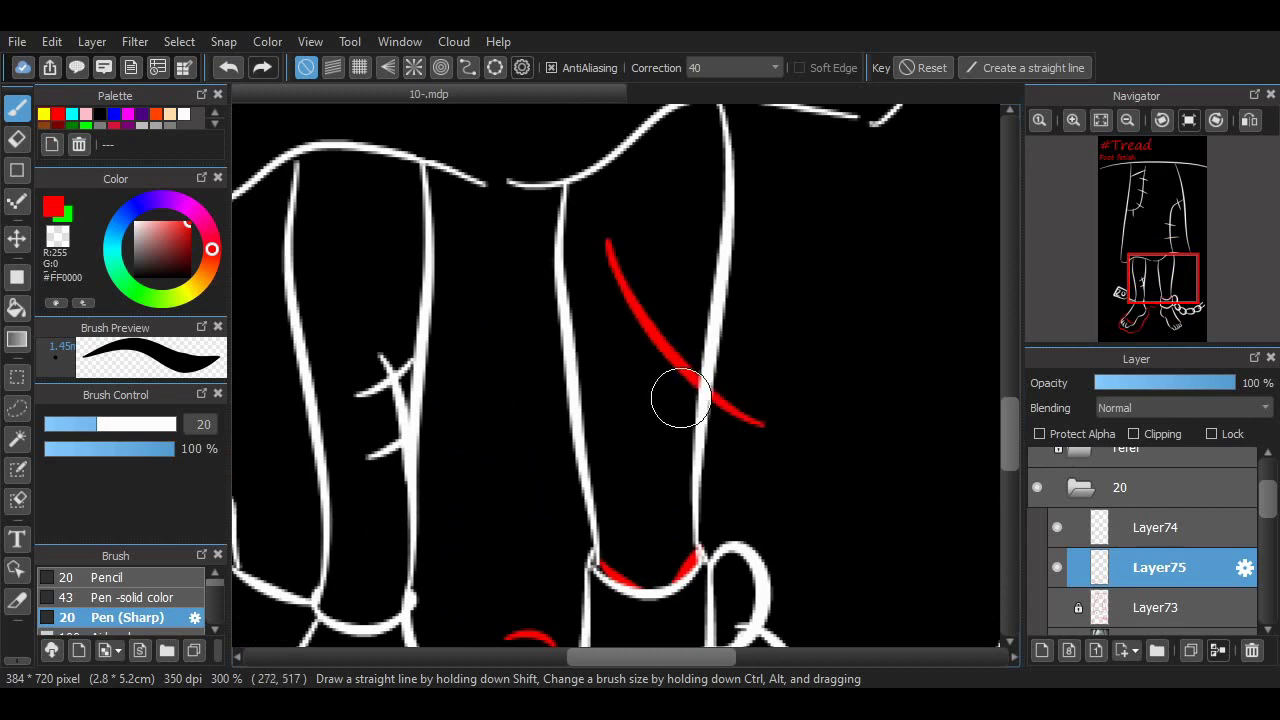
key(e)
mouse_move(697, 378)
mouse_down()
mouse_move(726, 430)
mouse_move(709, 411)
mouse_move(726, 422)
mouse_move(758, 417)
mouse_up()
Draw a short red curve across the tagged leg just below the skirt and erase the part outside the leg.
drag(656, 644, 824, 636)
key(b)
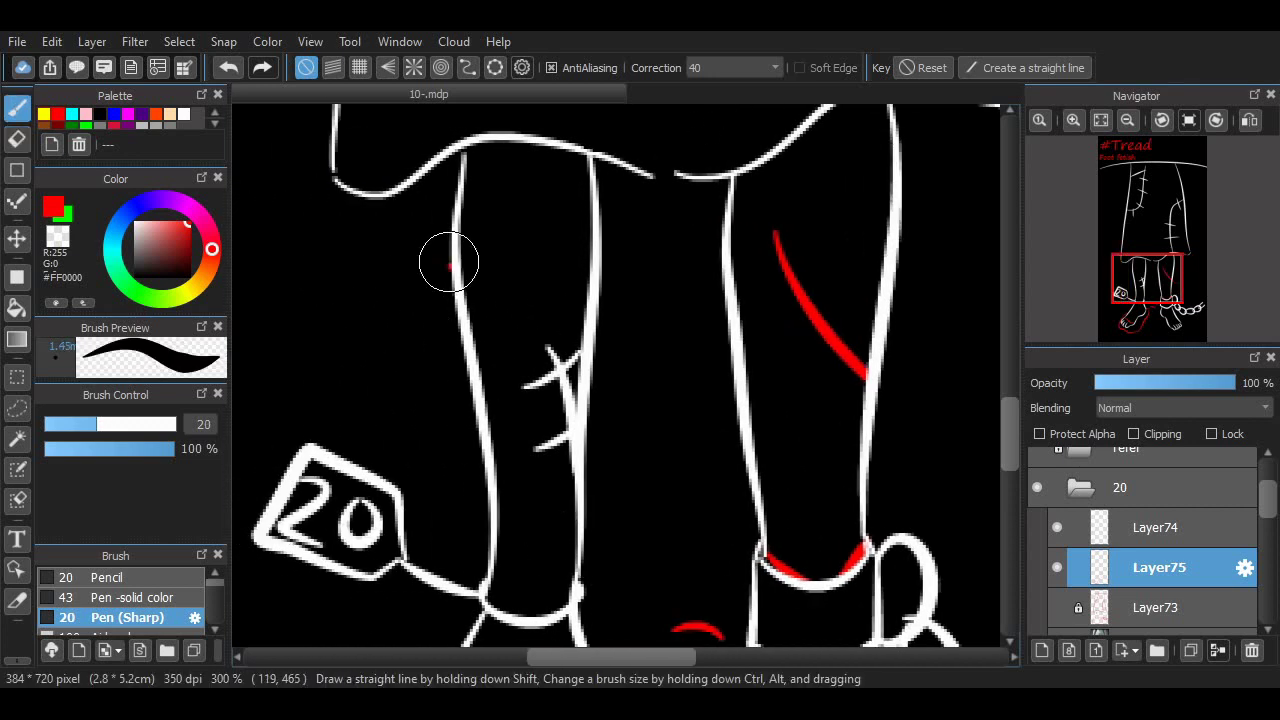
mouse_move(425, 307)
mouse_down()
mouse_move(492, 236)
mouse_move(550, 238)
mouse_up()
key(e)
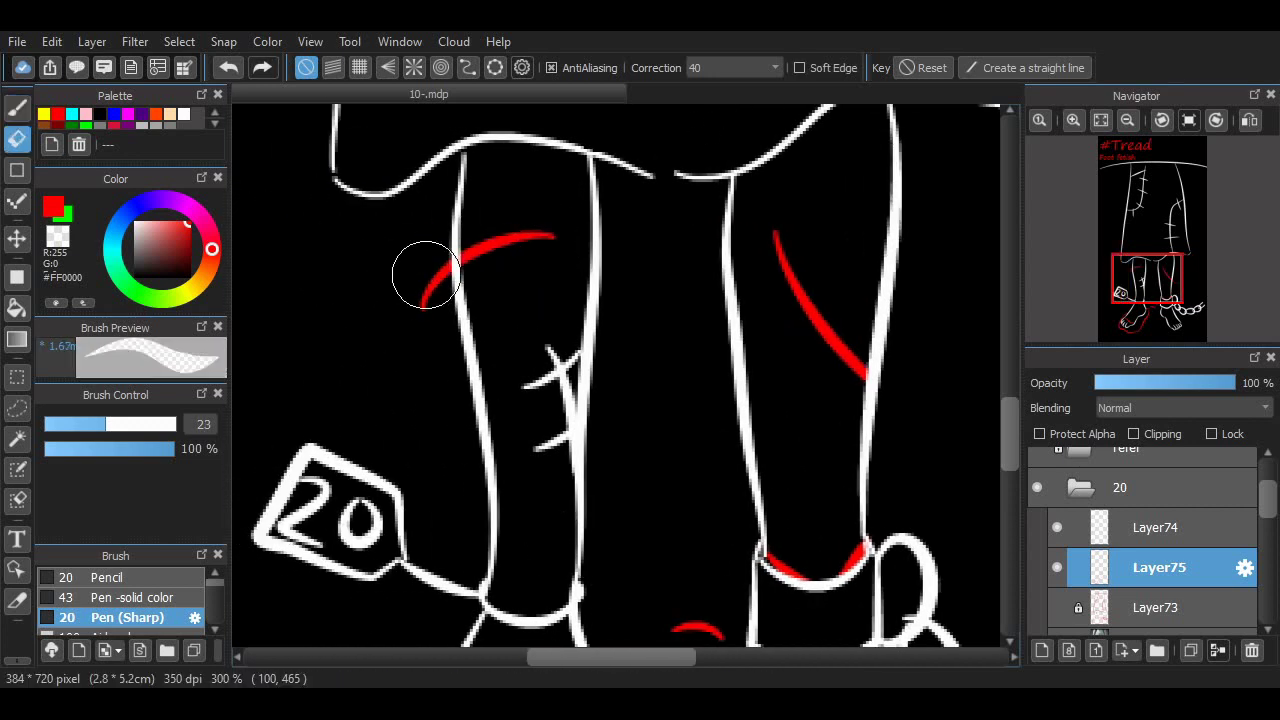
mouse_move(438, 313)
mouse_down()
mouse_move(443, 249)
mouse_move(430, 304)
mouse_move(408, 283)
mouse_move(448, 263)
mouse_move(438, 280)
mouse_up()
key(b)
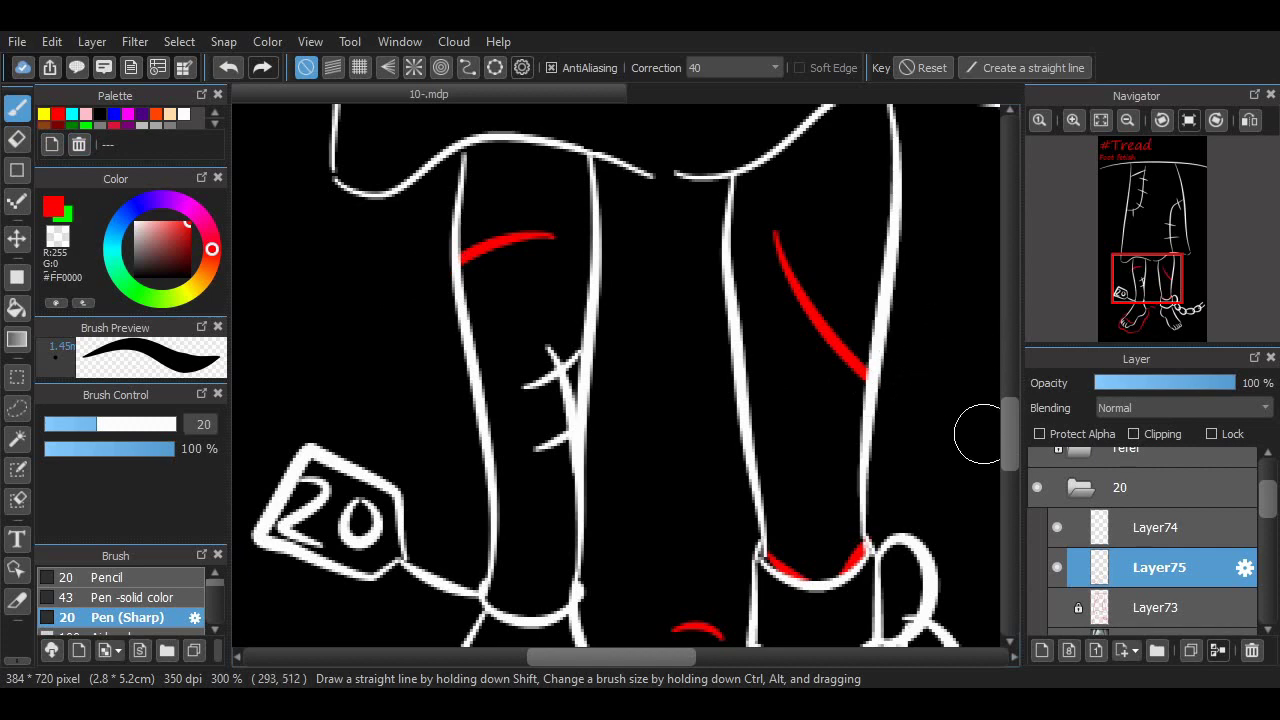
Draw a red streak running from the cuff's lower edge down past the heel of the cuffed foot.
scroll(985, 448, down, 5)
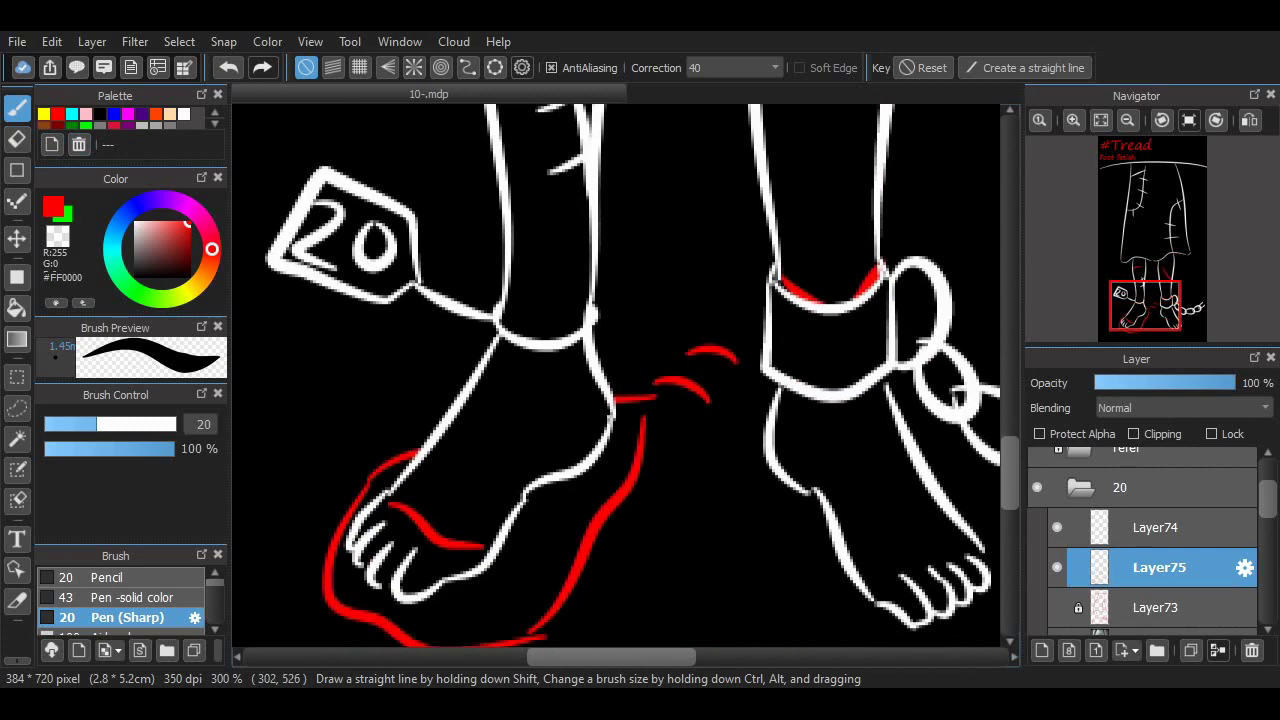
scroll(620, 376, up, 3)
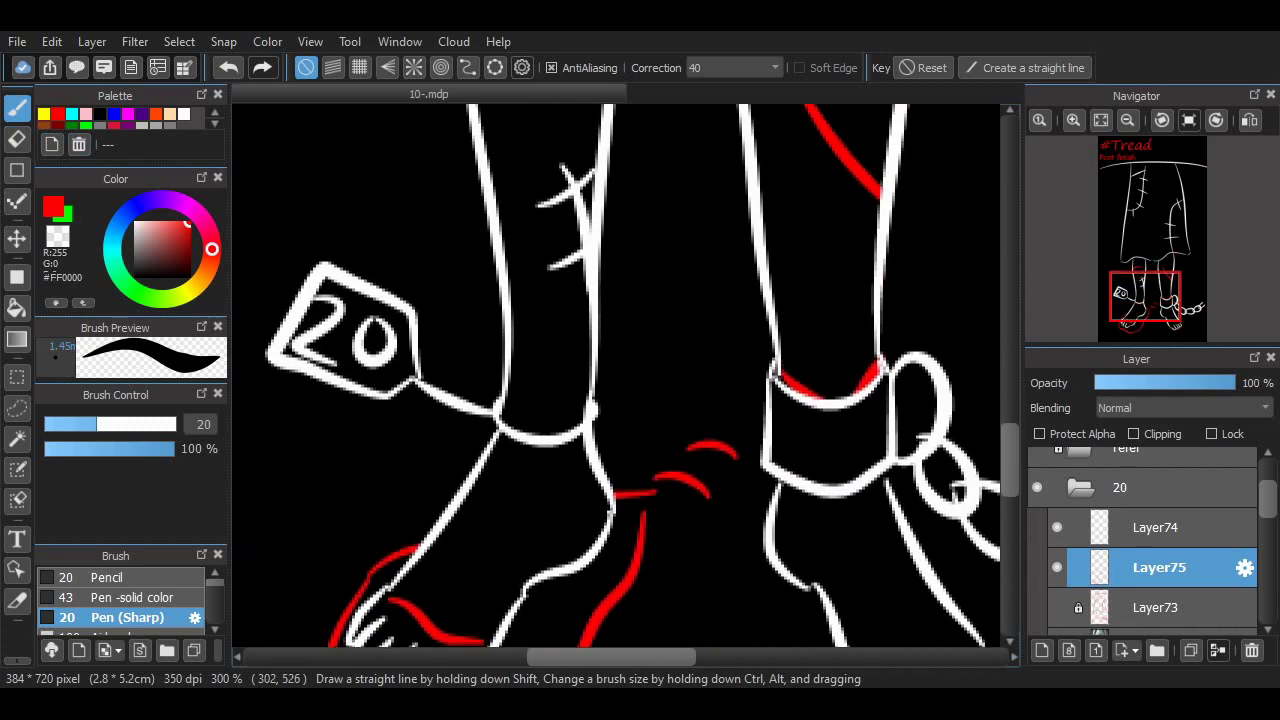
scroll(620, 376, up, 3)
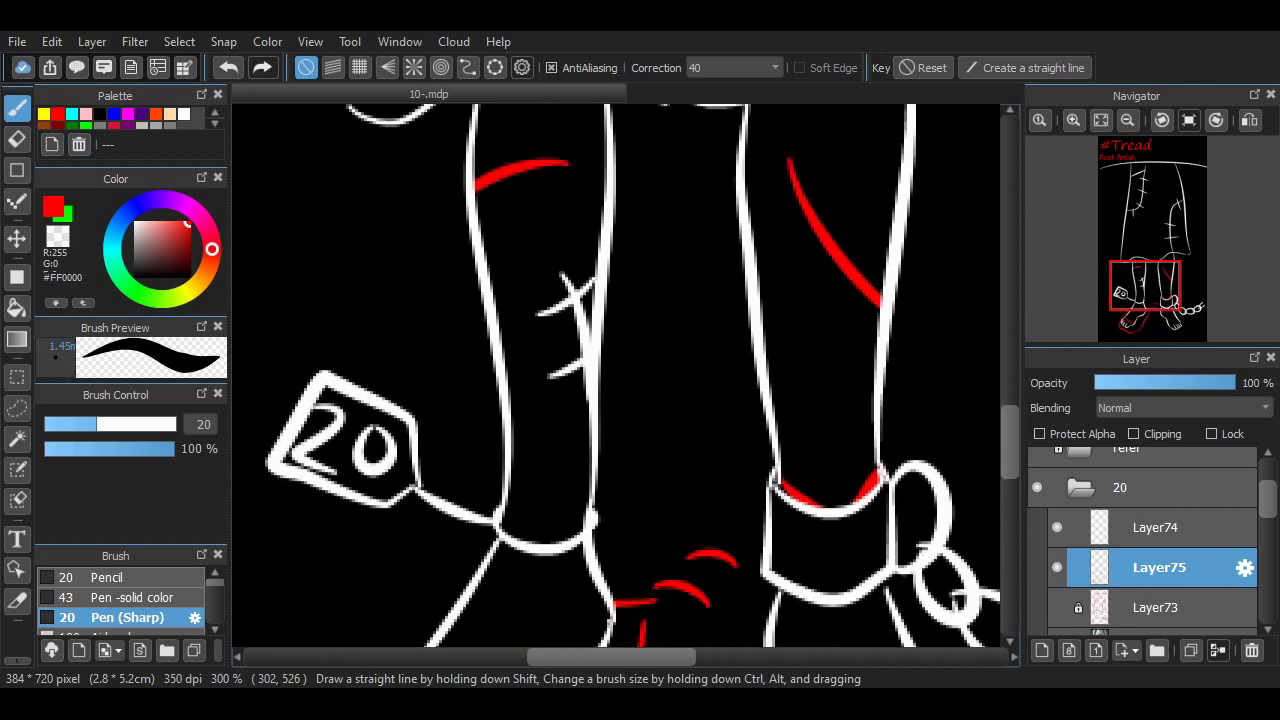
scroll(620, 376, down, 8)
scroll(620, 376, up, 8)
scroll(780, 466, down, 4)
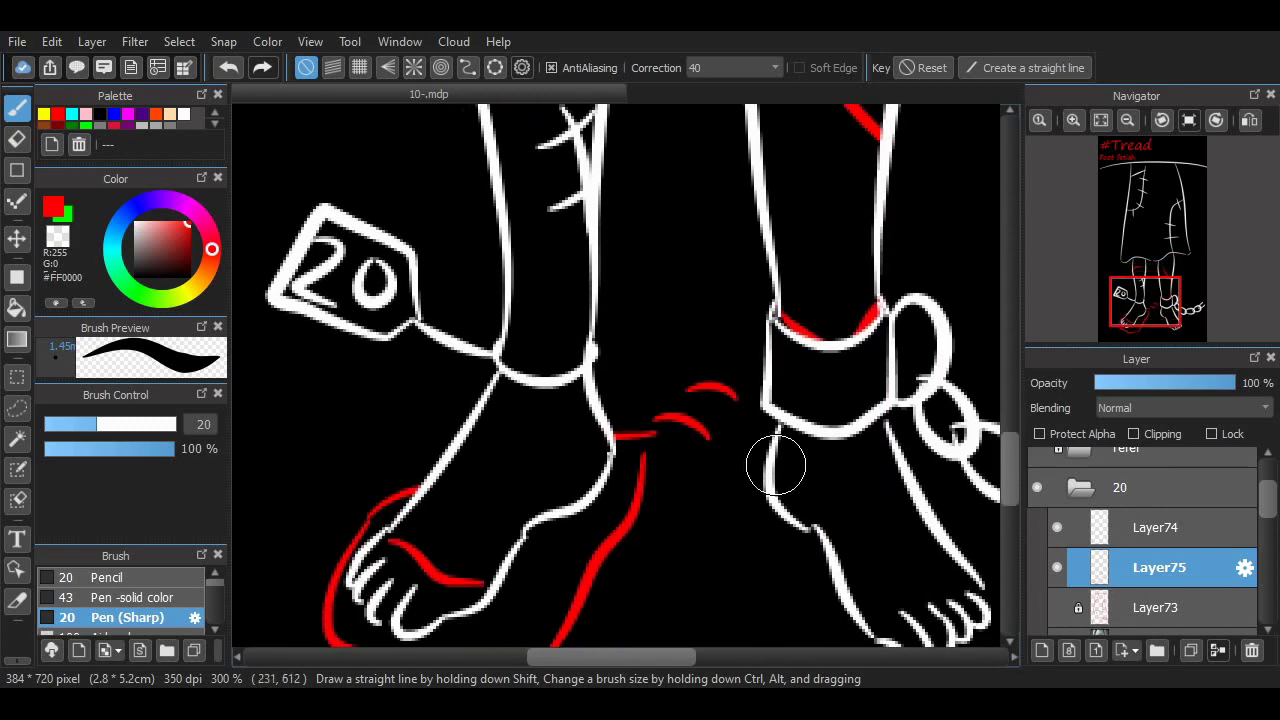
drag(808, 436, 786, 500)
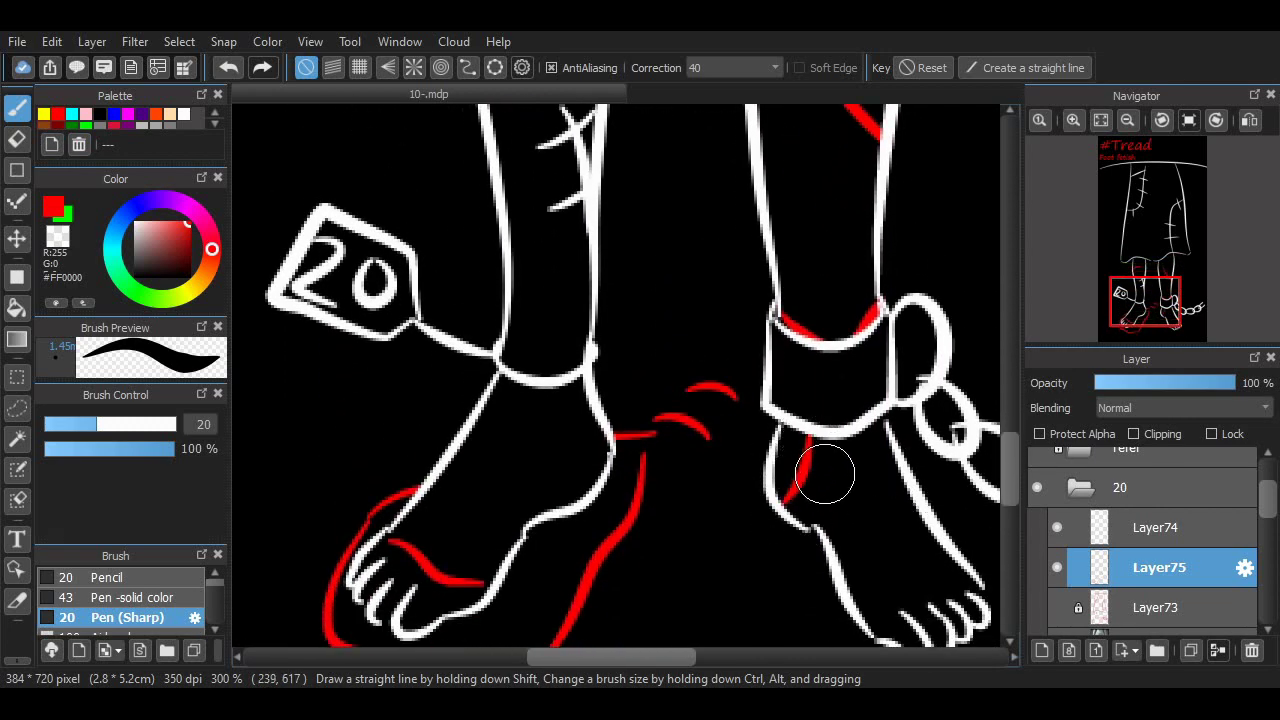
drag(806, 434, 778, 536)
key(ctrl+z)
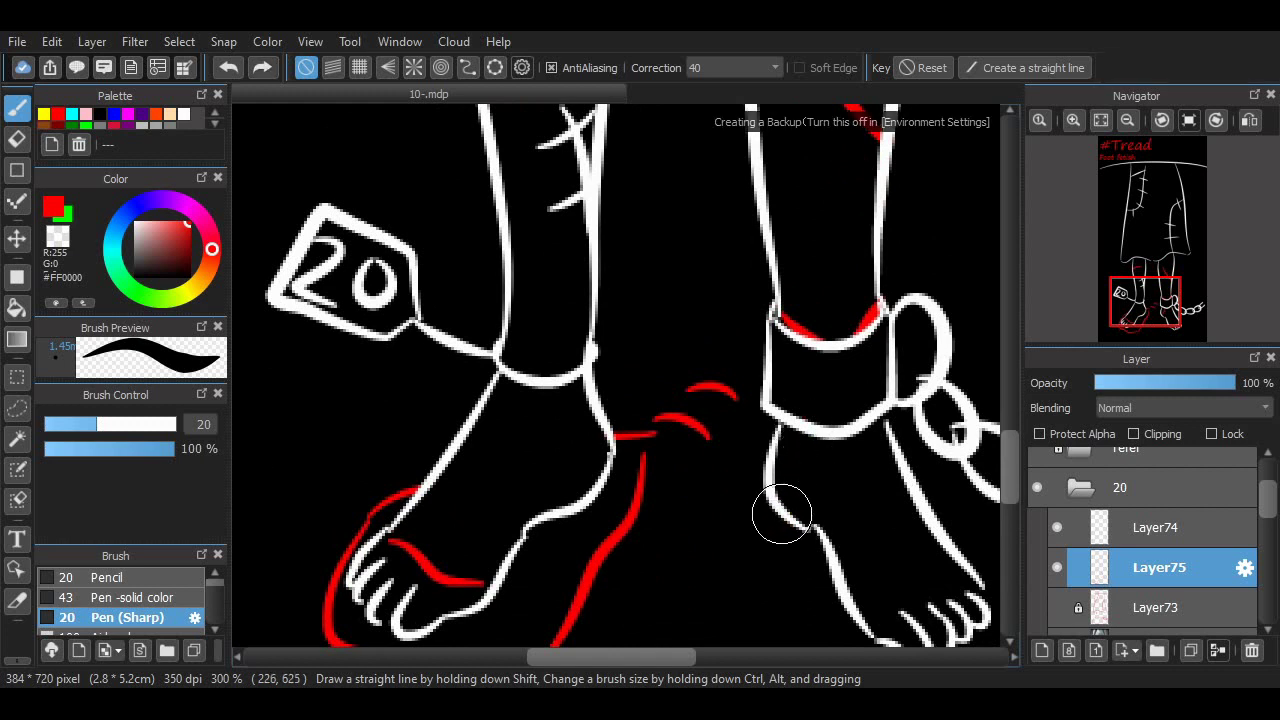
Draw an irregular red puddle outline from beside the cuffed ankle around the heel to below the toes.
mouse_move(806, 432)
mouse_down()
mouse_move(761, 537)
mouse_move(763, 484)
mouse_move(747, 485)
mouse_move(745, 543)
mouse_move(838, 628)
mouse_up()
scroll(750, 530, right, 3)
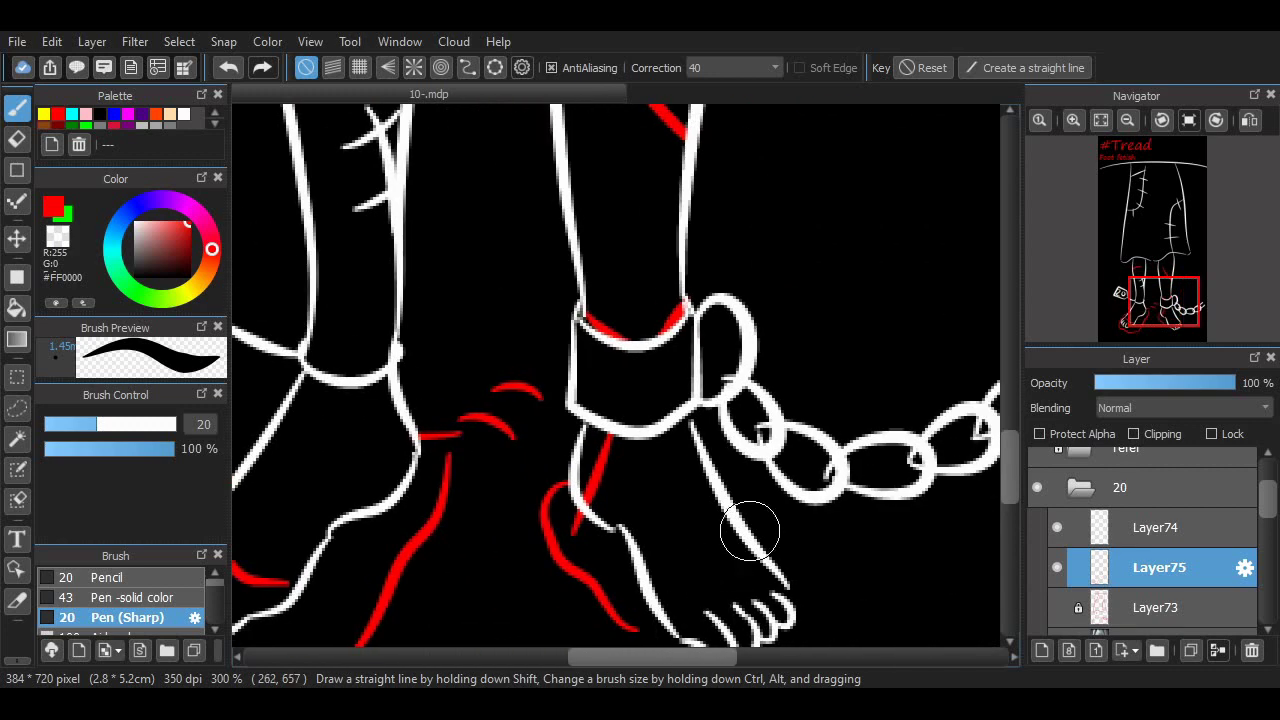
scroll(643, 443, down, 1)
key(ctrl+z)
mouse_move(578, 360)
mouse_down()
mouse_move(563, 440)
mouse_move(578, 518)
mouse_move(705, 600)
mouse_move(748, 578)
mouse_up()
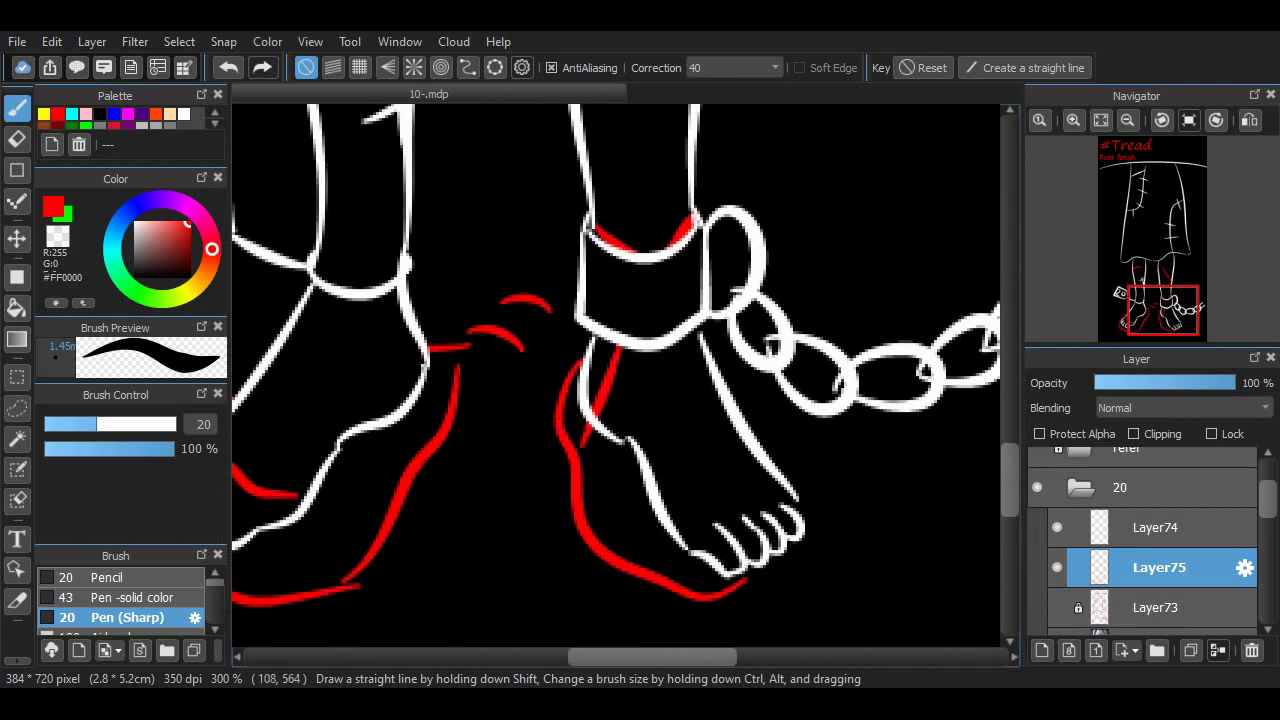
Erase the end of the red streak that extends beyond the cuffed foot's heel and return to the brush.
key(e)
click(17, 139)
mouse_move(596, 434)
mouse_down()
mouse_move(583, 422)
mouse_move(591, 440)
mouse_up()
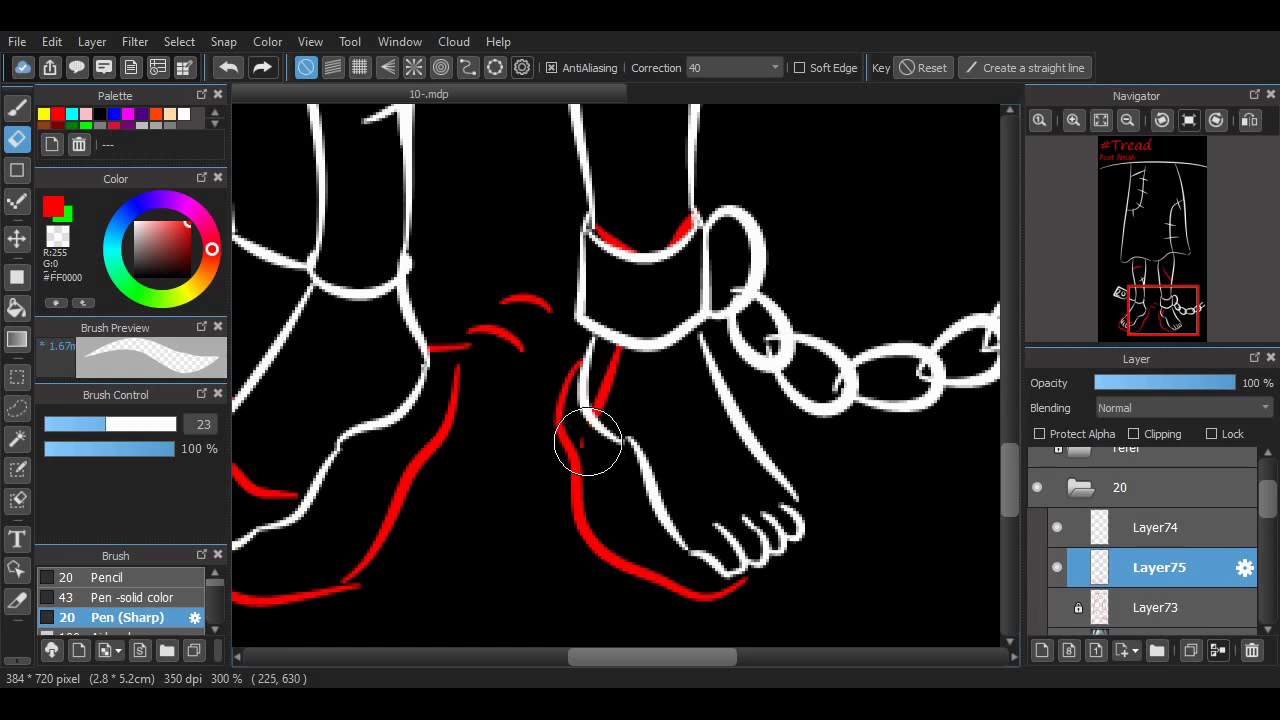
click(17, 107)
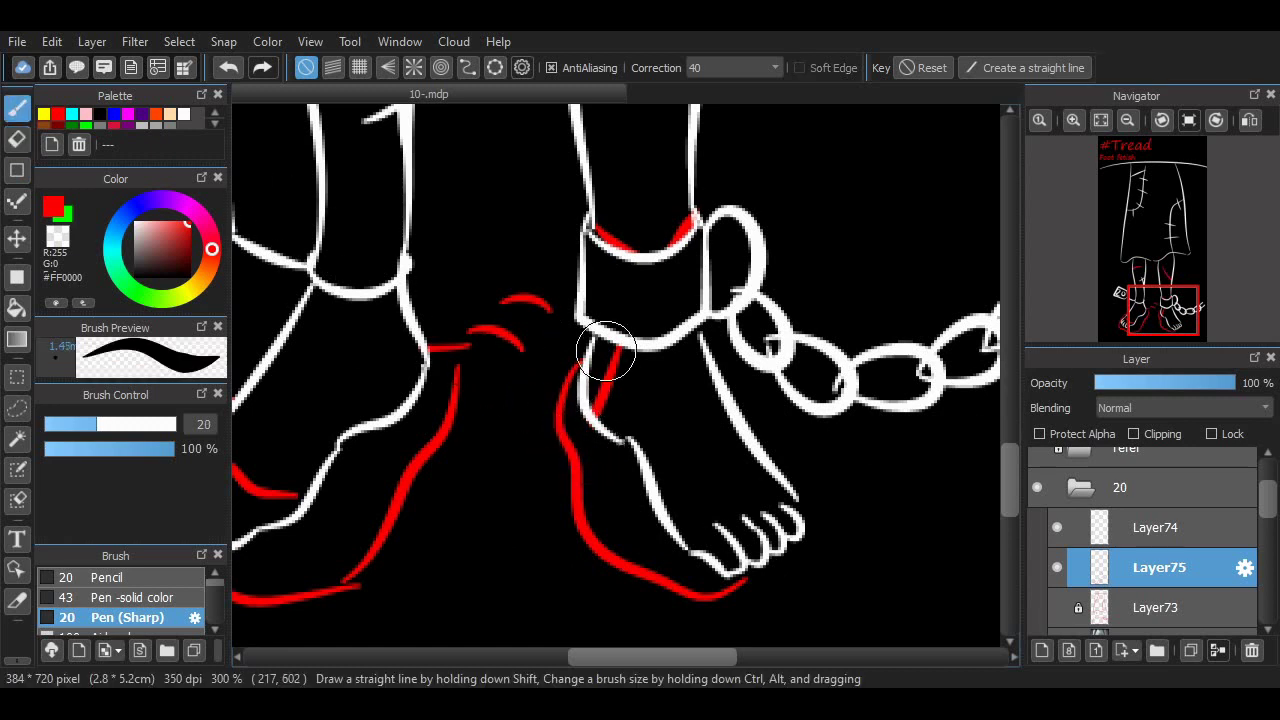
drag(643, 348, 652, 488)
key(ctrl+z)
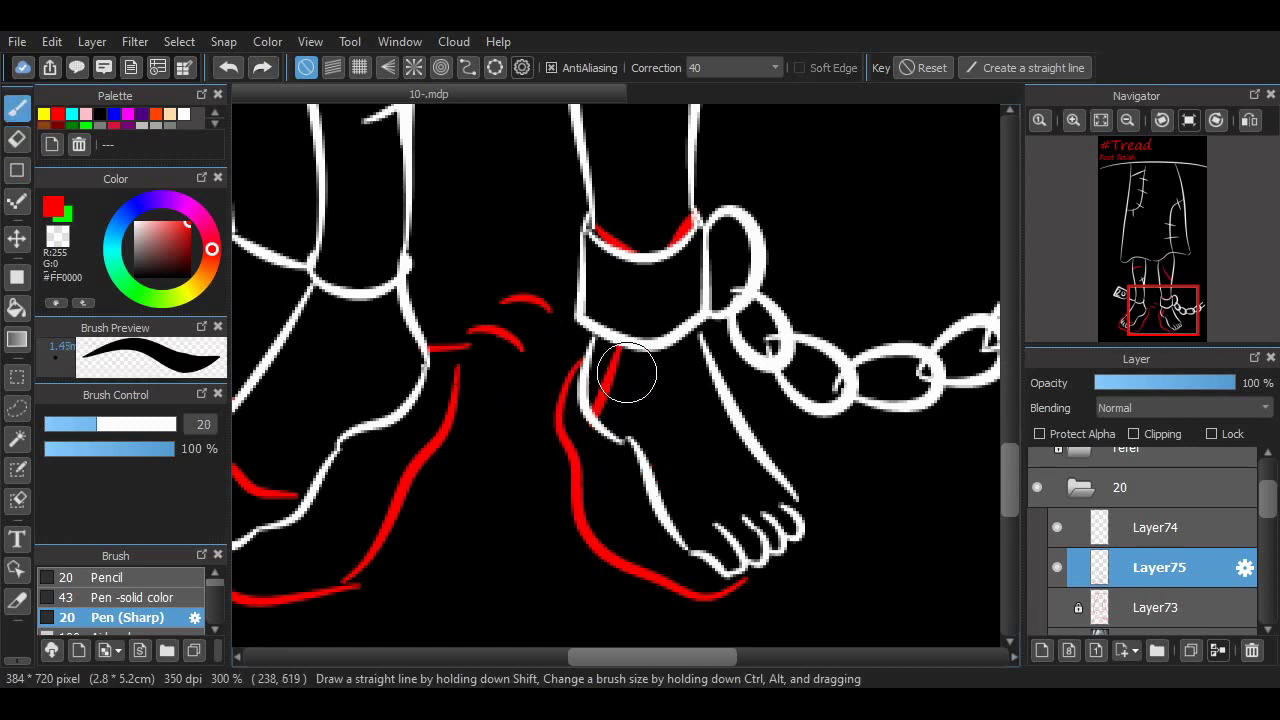
drag(632, 350, 641, 437)
key(ctrl+z)
drag(723, 644, 598, 637)
mouse_move(619, 259)
mouse_down()
mouse_move(694, 286)
mouse_move(682, 322)
mouse_up()
key(ctrl+z)
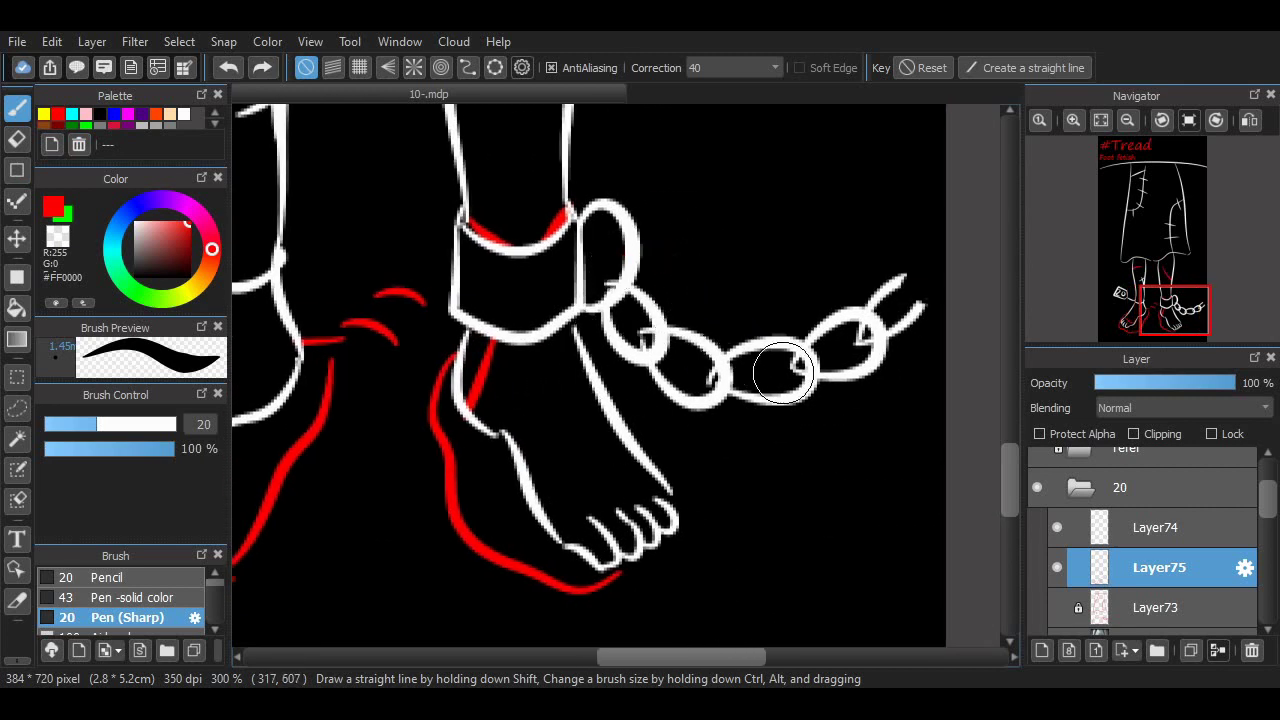
Draw a wavy red curve across the skirt's lower corner above the tagged leg, from the side edge to the hem.
drag(1009, 477, 1009, 338)
click(1127, 120)
click(1127, 120)
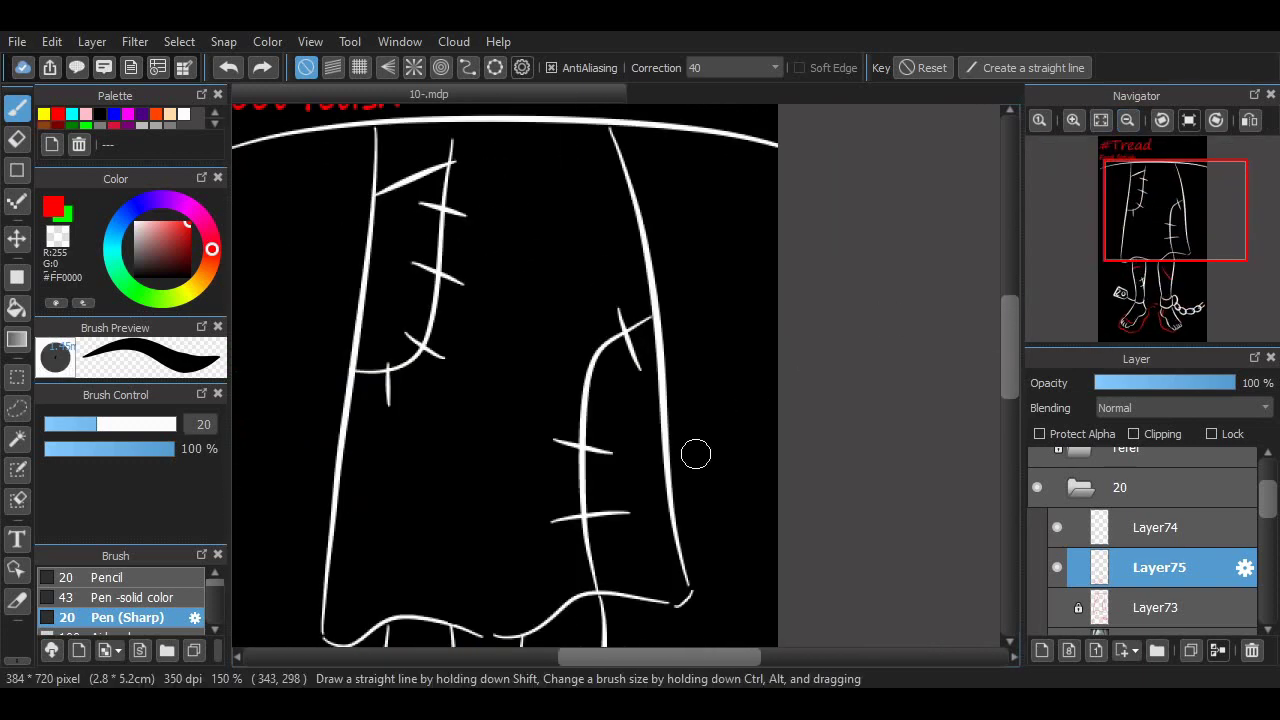
drag(309, 507, 440, 616)
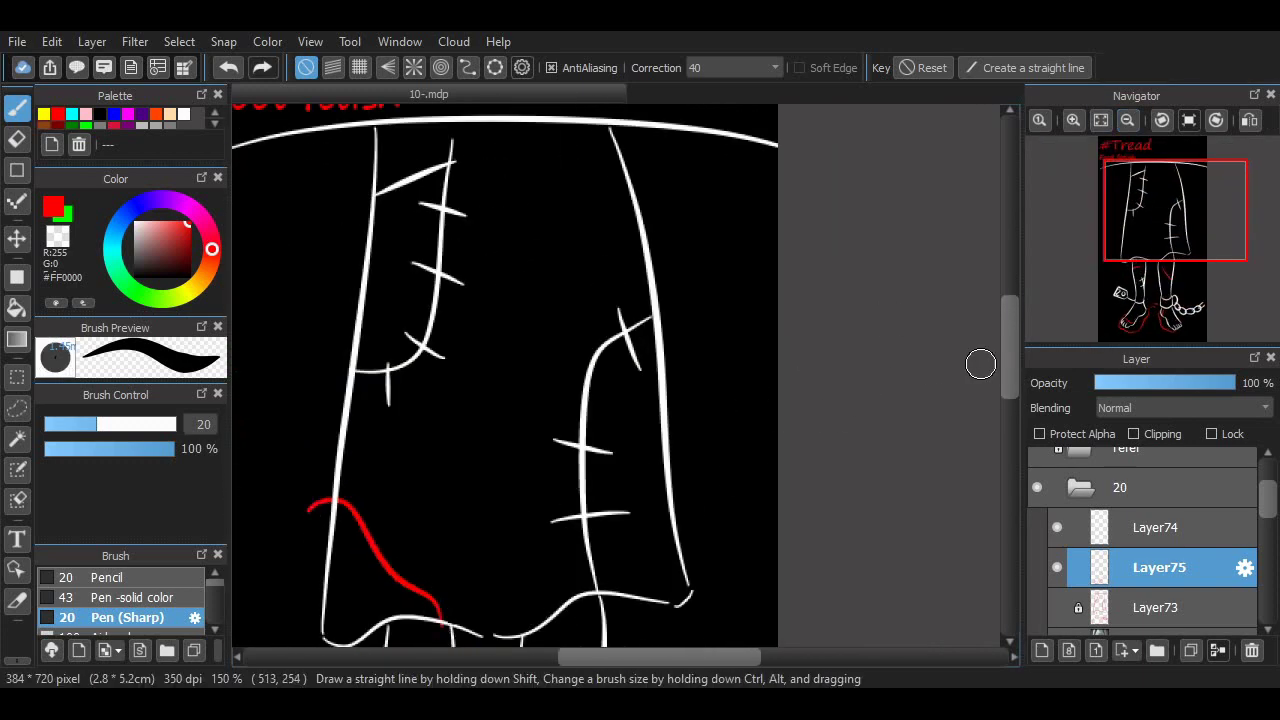
drag(1009, 366, 1009, 401)
drag(622, 657, 590, 657)
key(ctrl+z)
mouse_move(423, 352)
mouse_down()
mouse_move(474, 353)
mouse_move(513, 407)
mouse_move(525, 450)
mouse_up()
Erase the ends of the wavy red curve that extend beyond the skirt's side edge and hem.
click(16, 139)
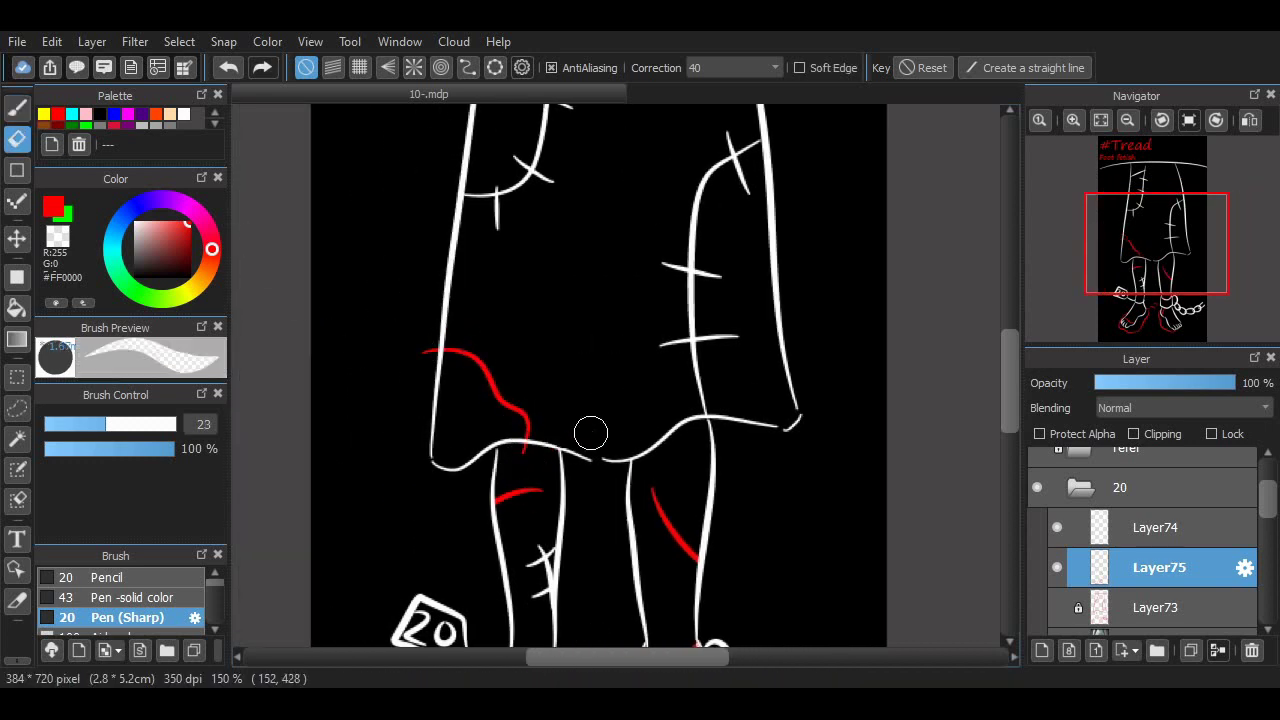
click(1073, 120)
click(1073, 120)
mouse_move(441, 520)
mouse_down()
mouse_move(418, 515)
mouse_move(443, 514)
mouse_move(423, 520)
mouse_move(432, 533)
mouse_up()
drag(582, 657, 556, 657)
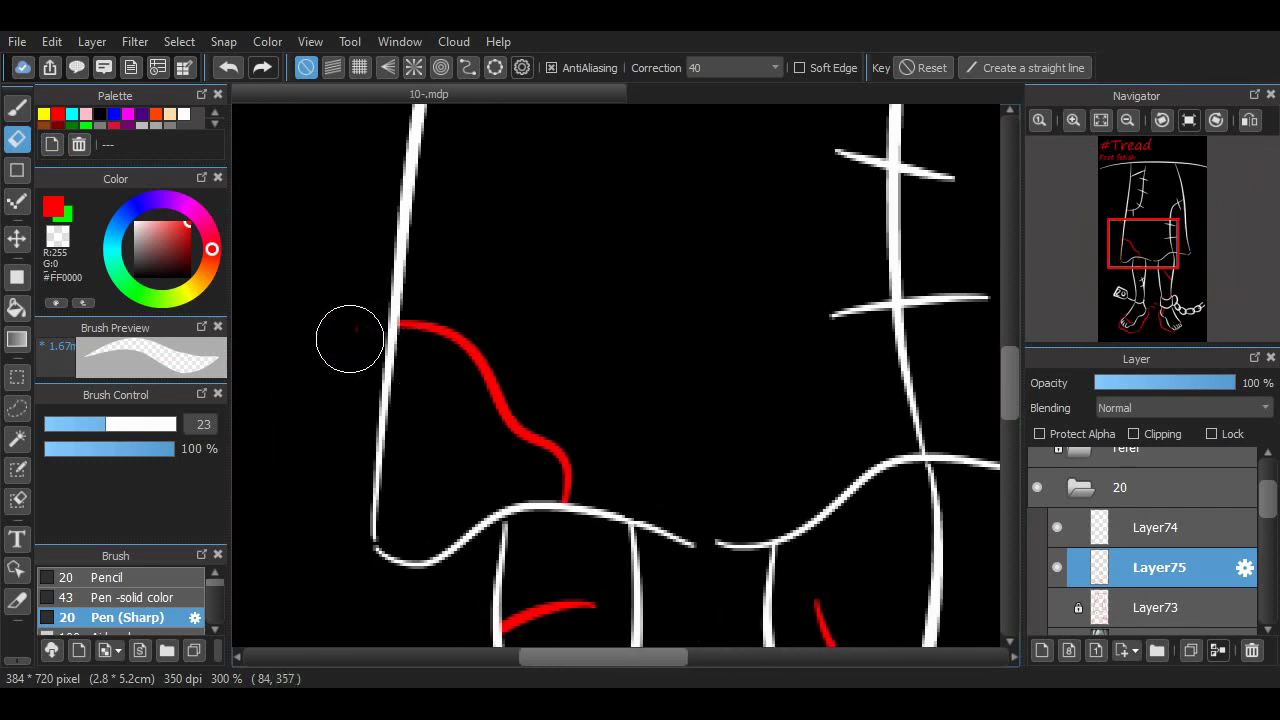
click(1073, 119)
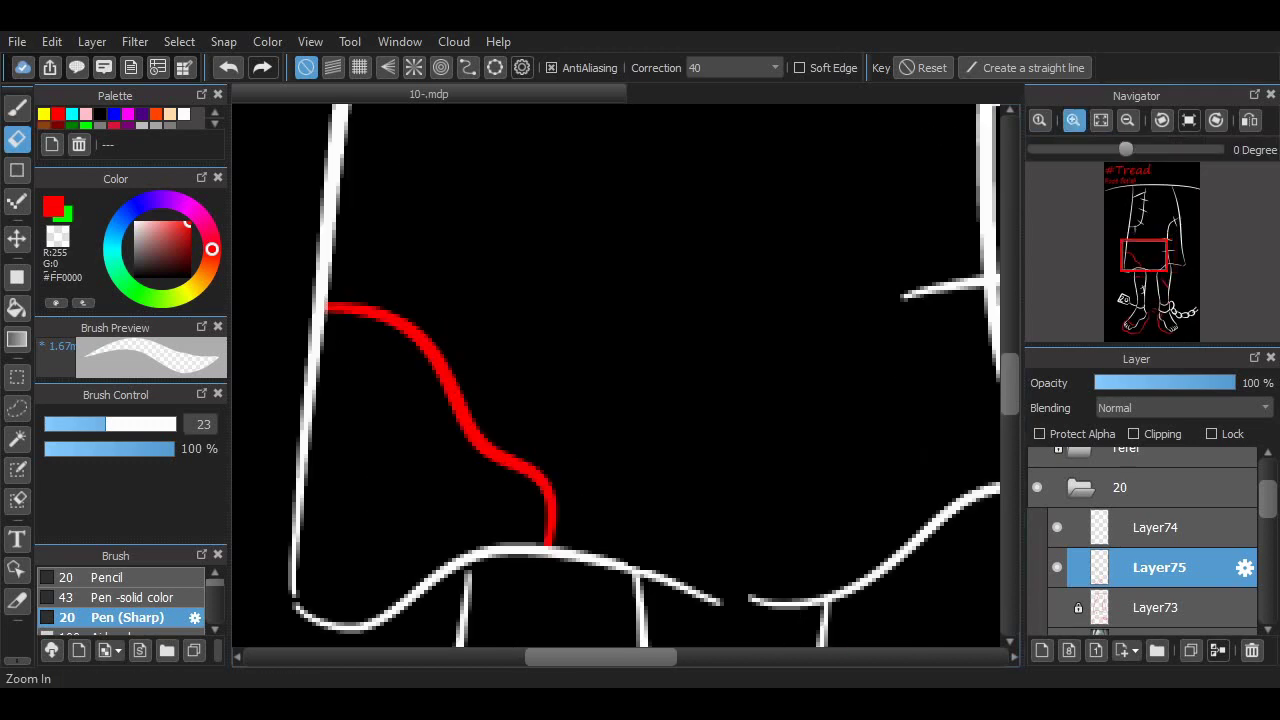
Change the second caption line to "Foot fetish?".
click(1101, 120)
drag(1010, 378, 1010, 393)
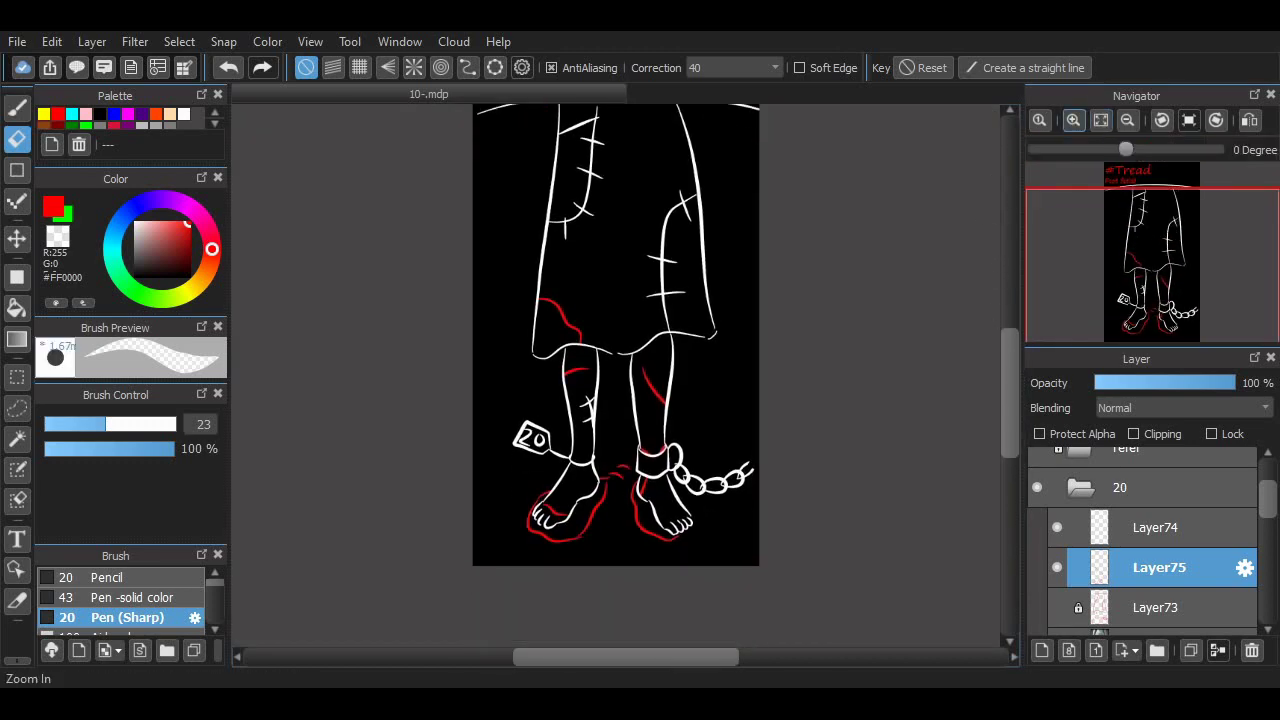
scroll(990, 390, up, 3)
drag(1010, 389, 1010, 434)
scroll(976, 349, up, 12)
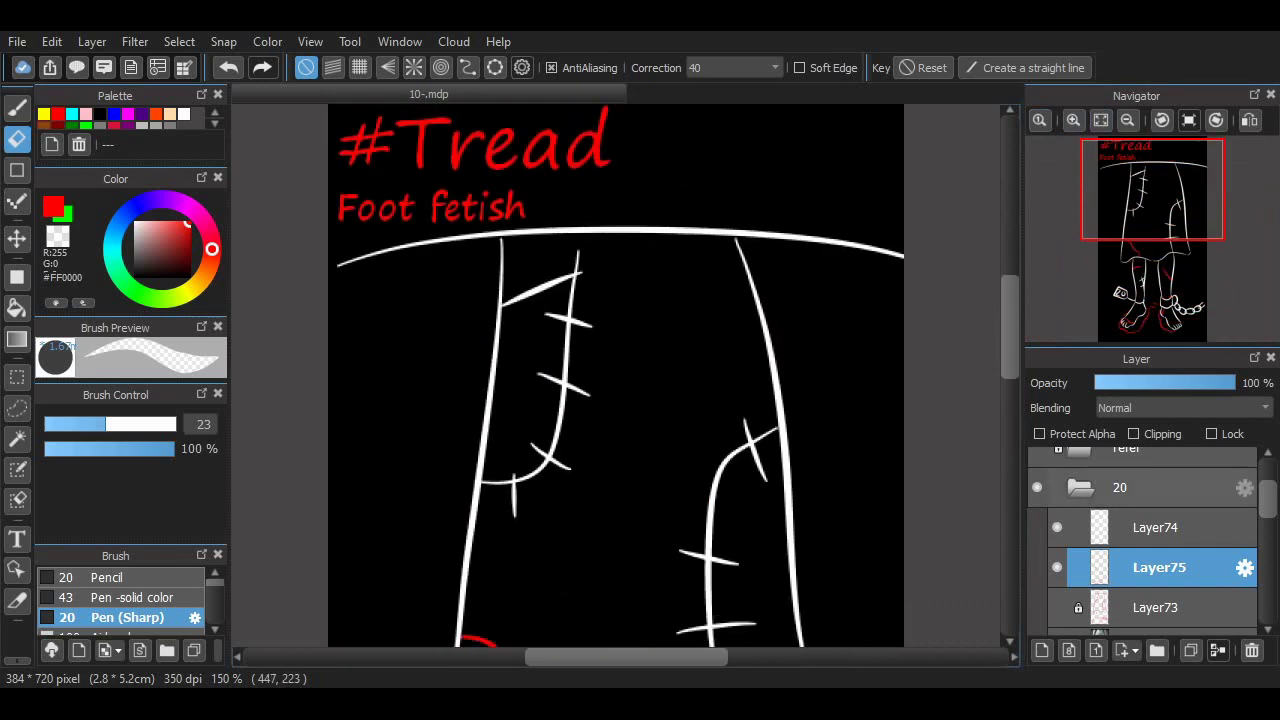
scroll(1147, 540, up, 3)
click(1147, 468)
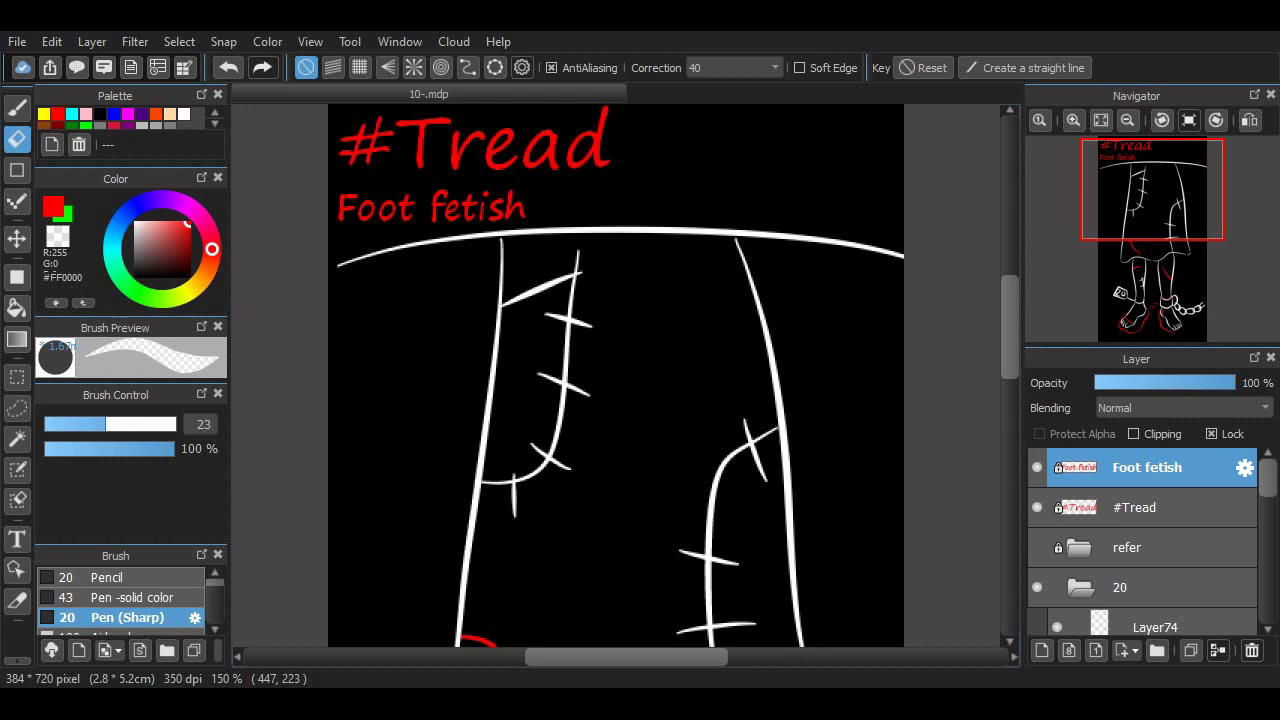
click(710, 459)
Review the whole drawing from the caption down to the chained feet.
scroll(710, 459, down, 3)
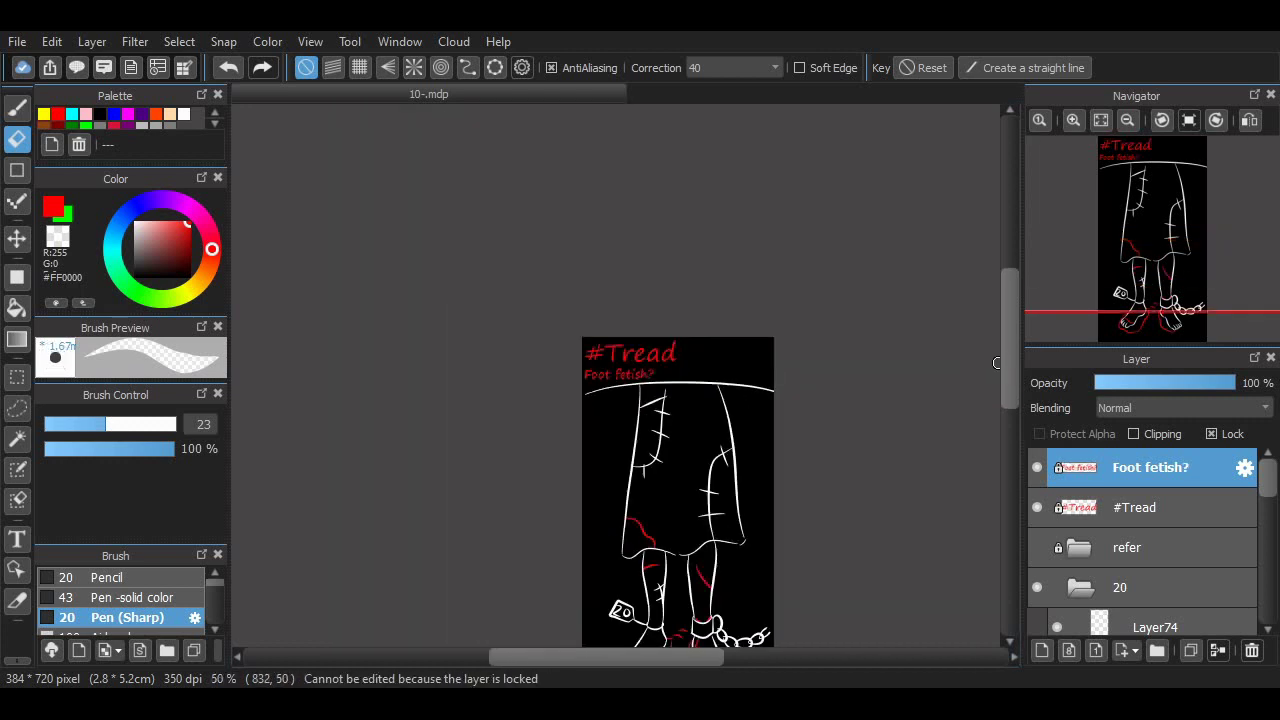
scroll(860, 510, up, 2)
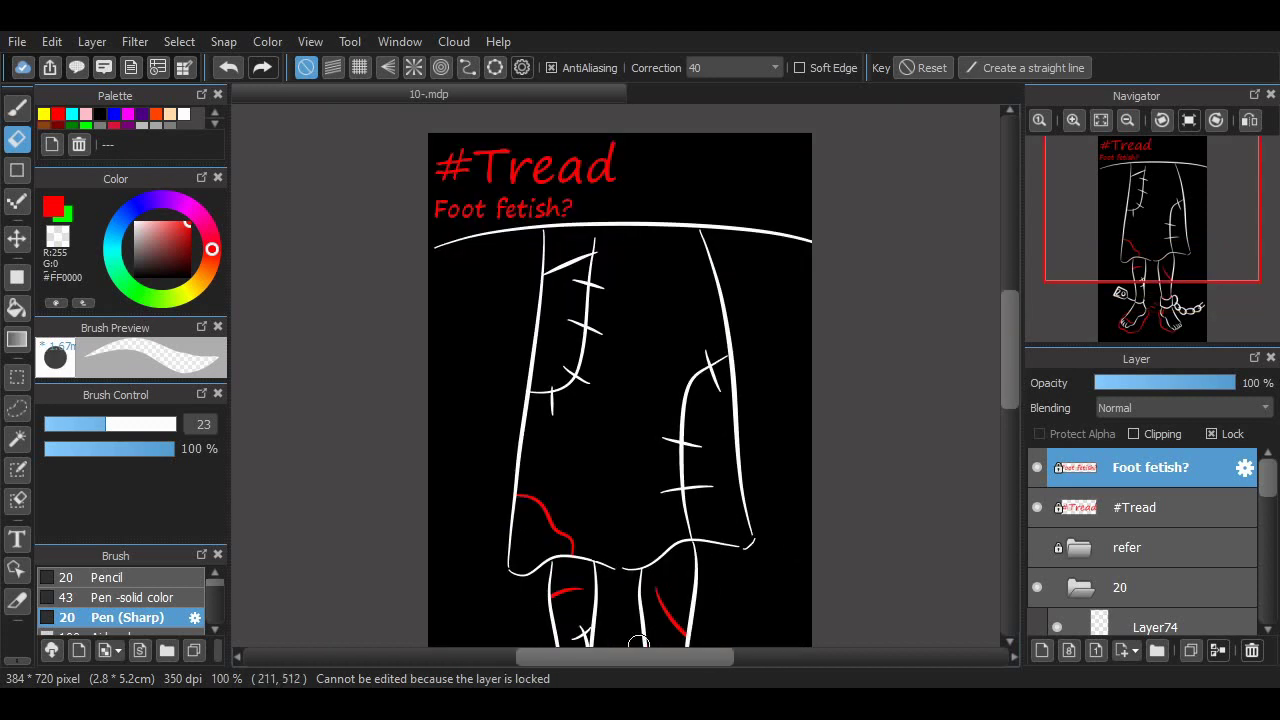
drag(684, 644, 645, 645)
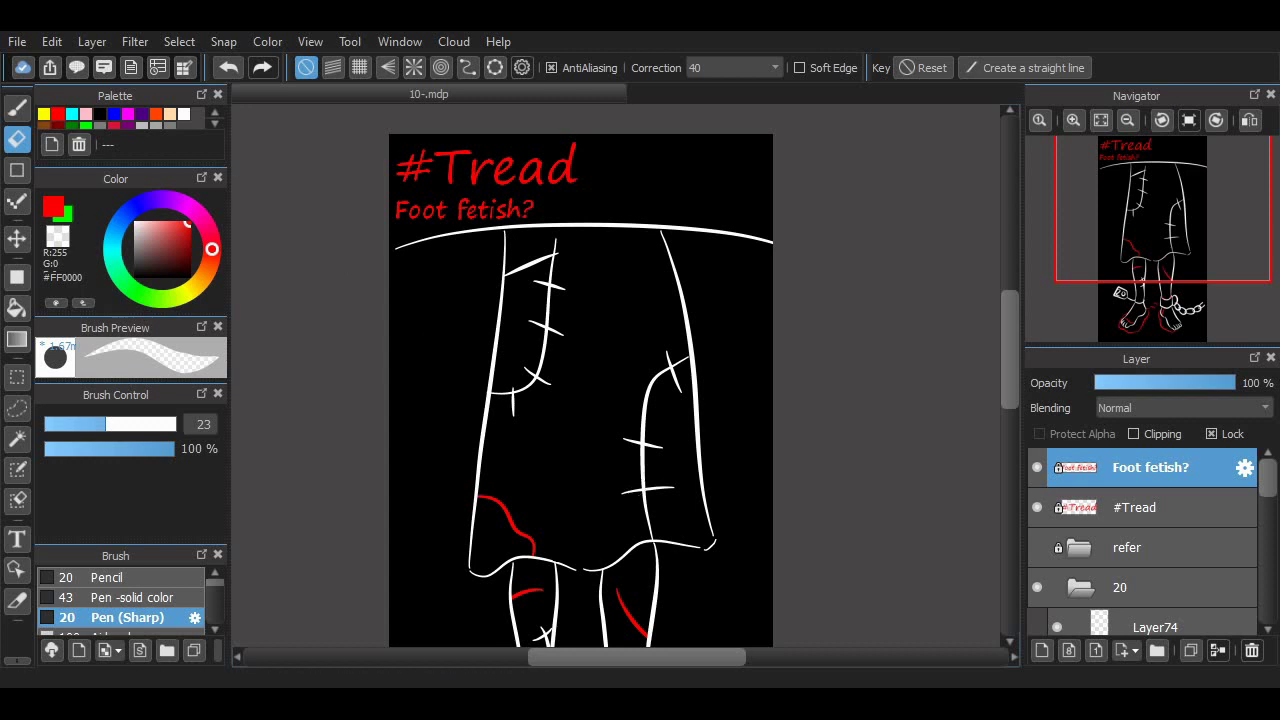
scroll(727, 323, down, 3)
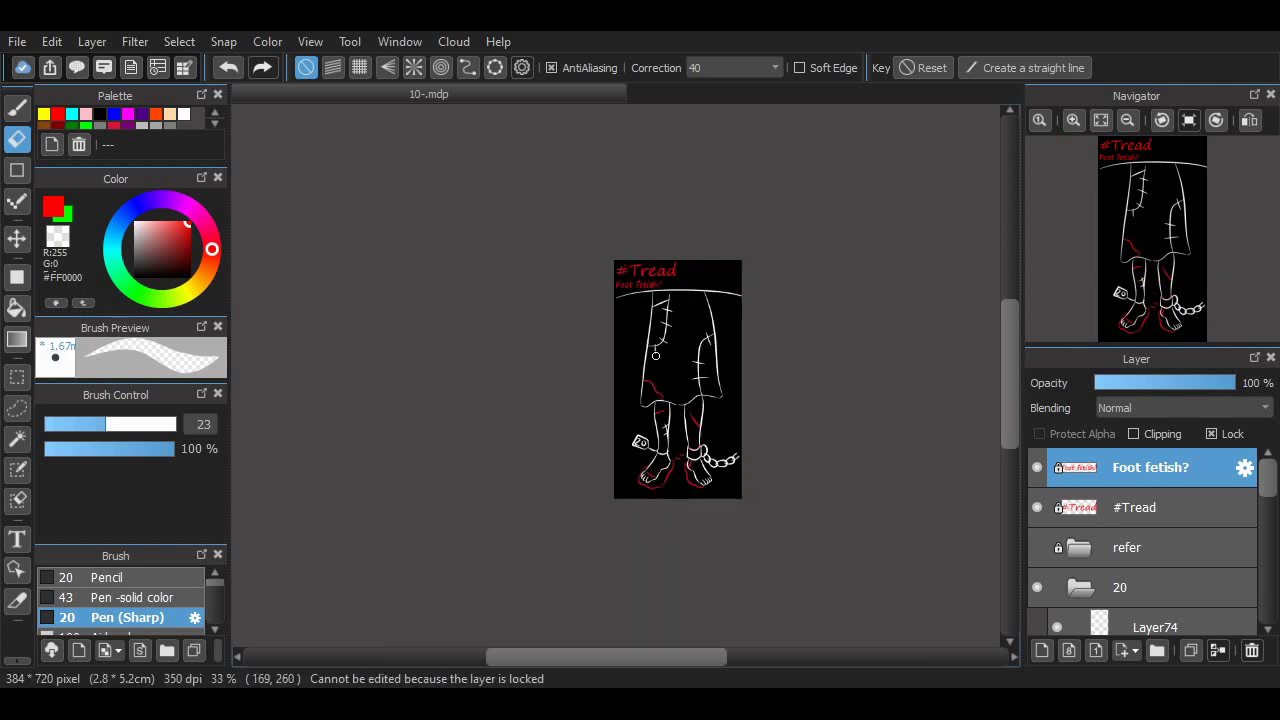
scroll(645, 379, up, 5)
scroll(626, 529, down, 2)
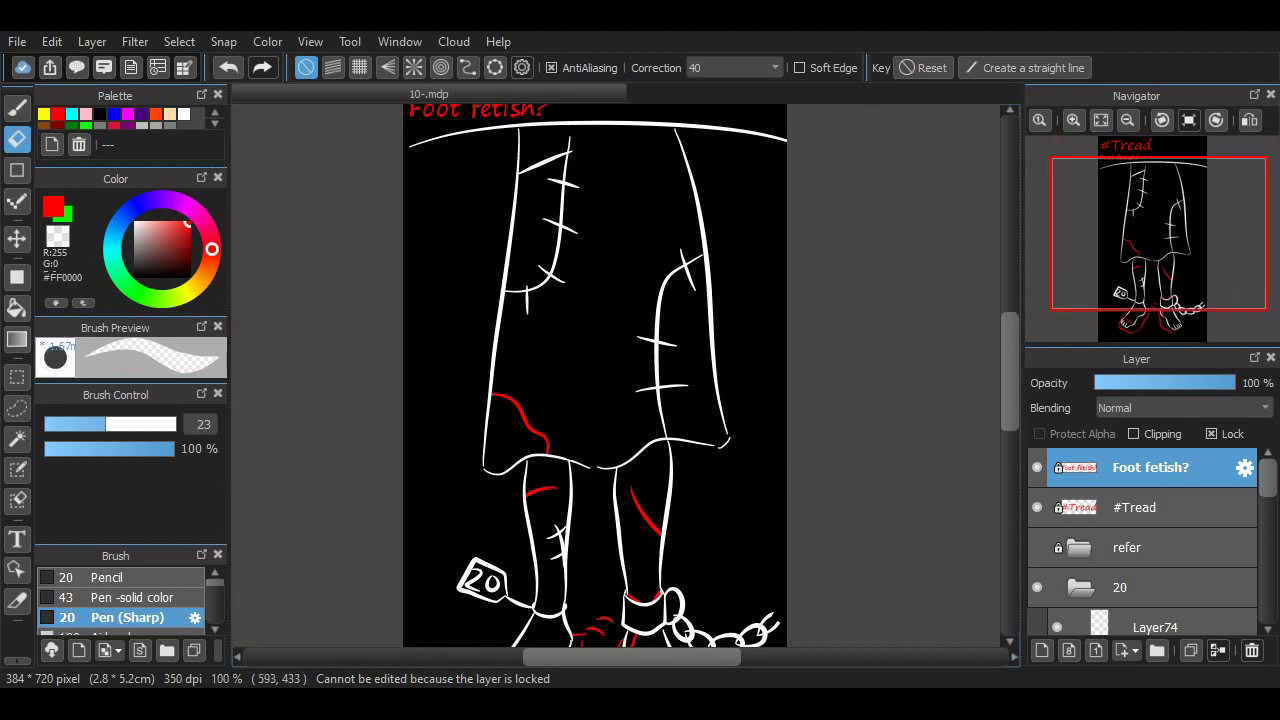
scroll(595, 375, down, 3)
scroll(595, 375, up, 4)
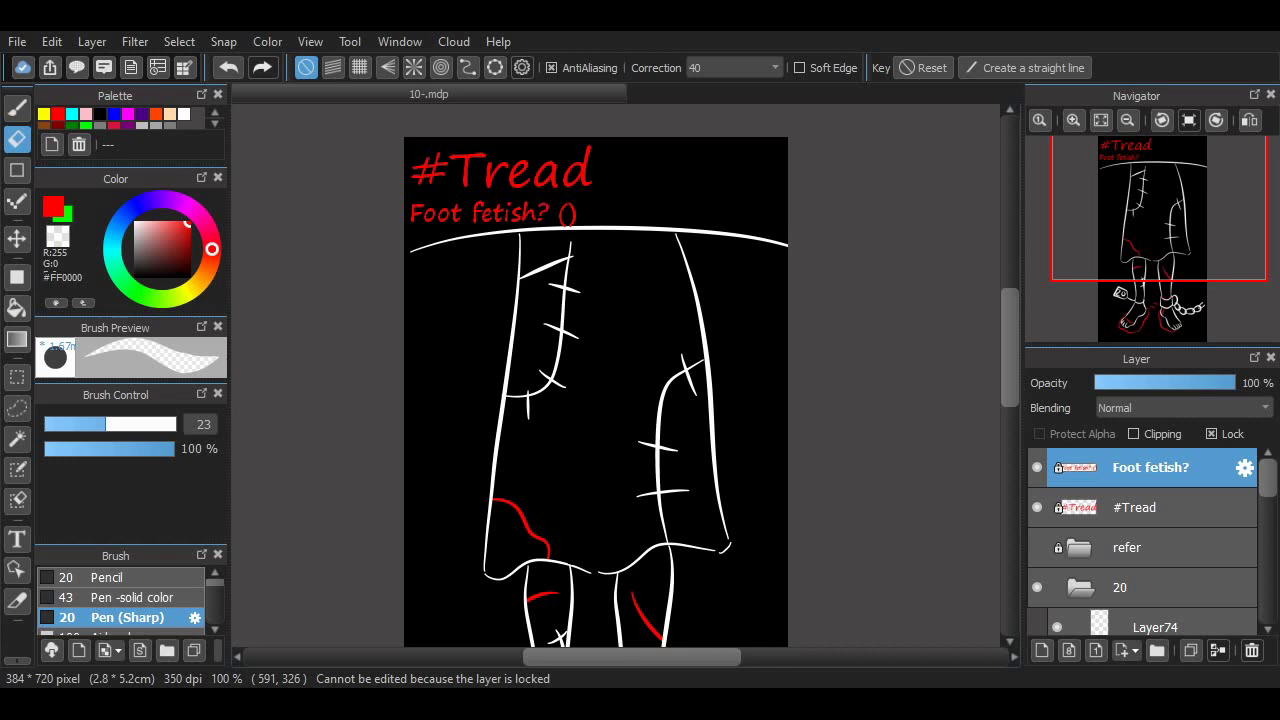
text(this i could come w)
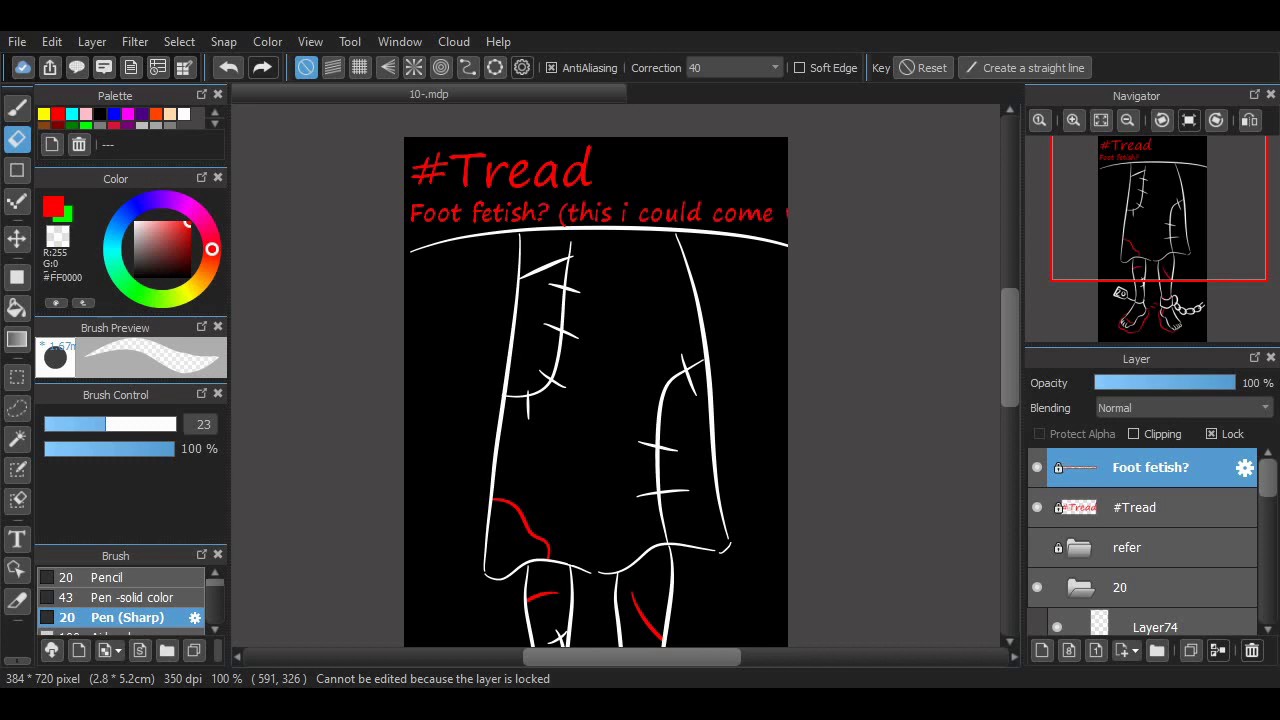
key(ctrl+z)
scroll(995, 463, down, 1)
scroll(611, 503, up, 1)
scroll(629, 650, right, 1)
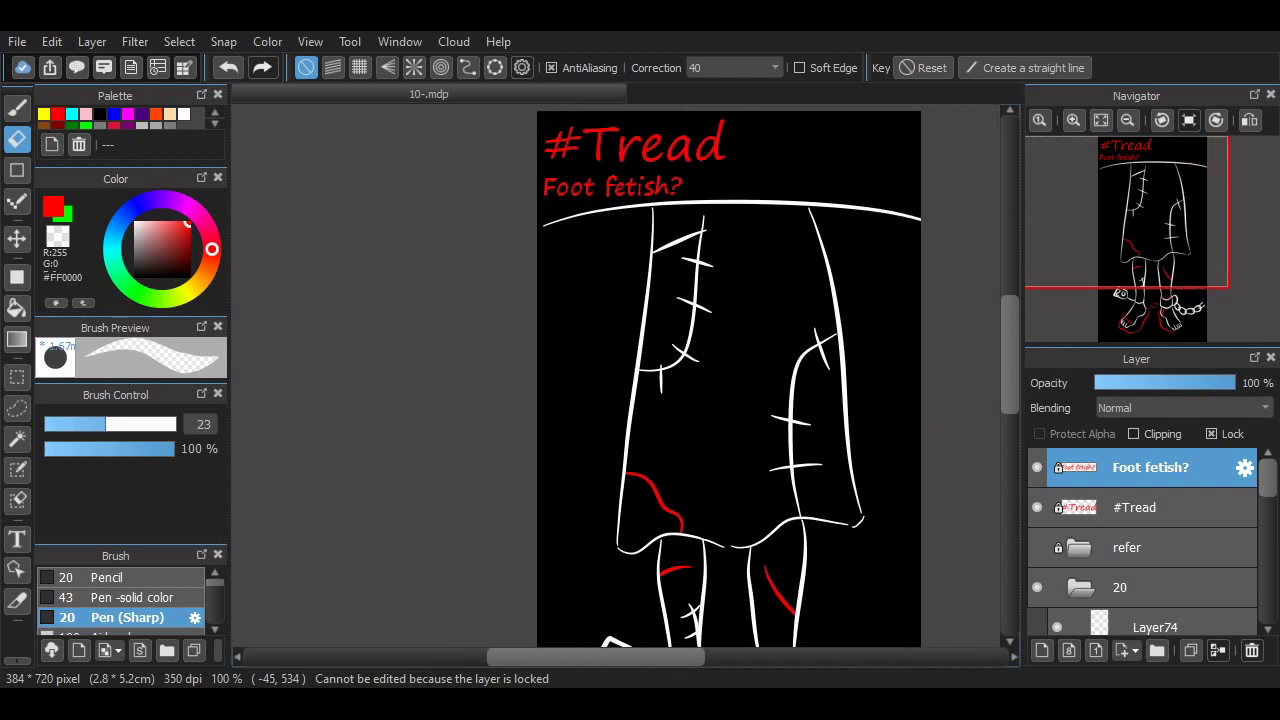
drag(660, 657, 683, 657)
click(1101, 120)
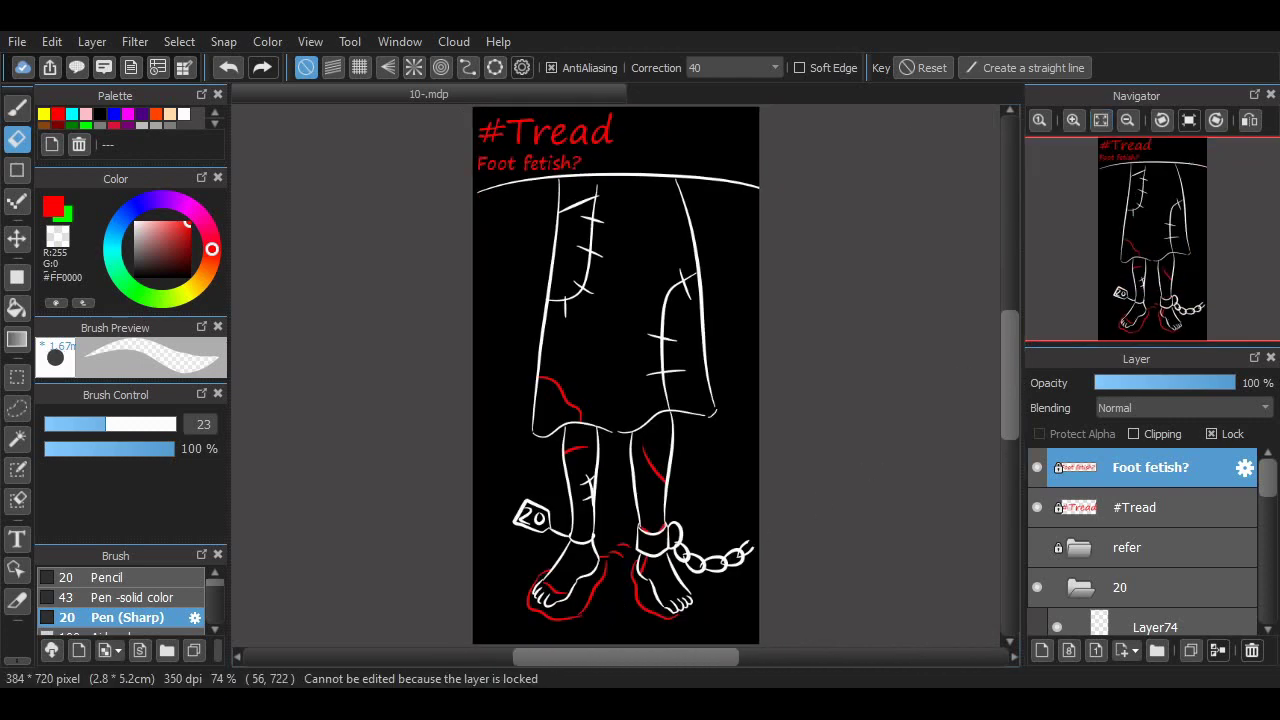